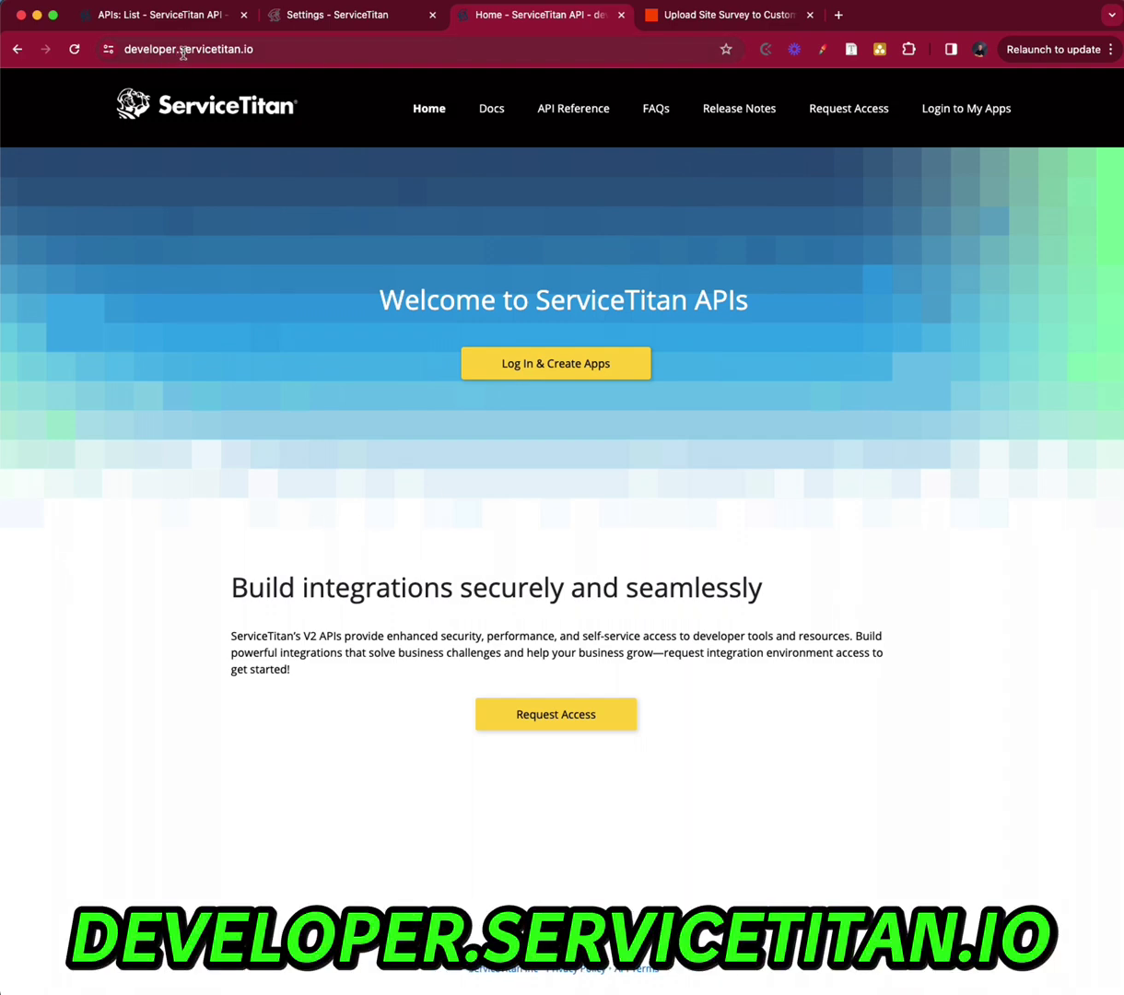
Look at the integration environment access request page, then return to the developer portal home
left_click(259, 51)
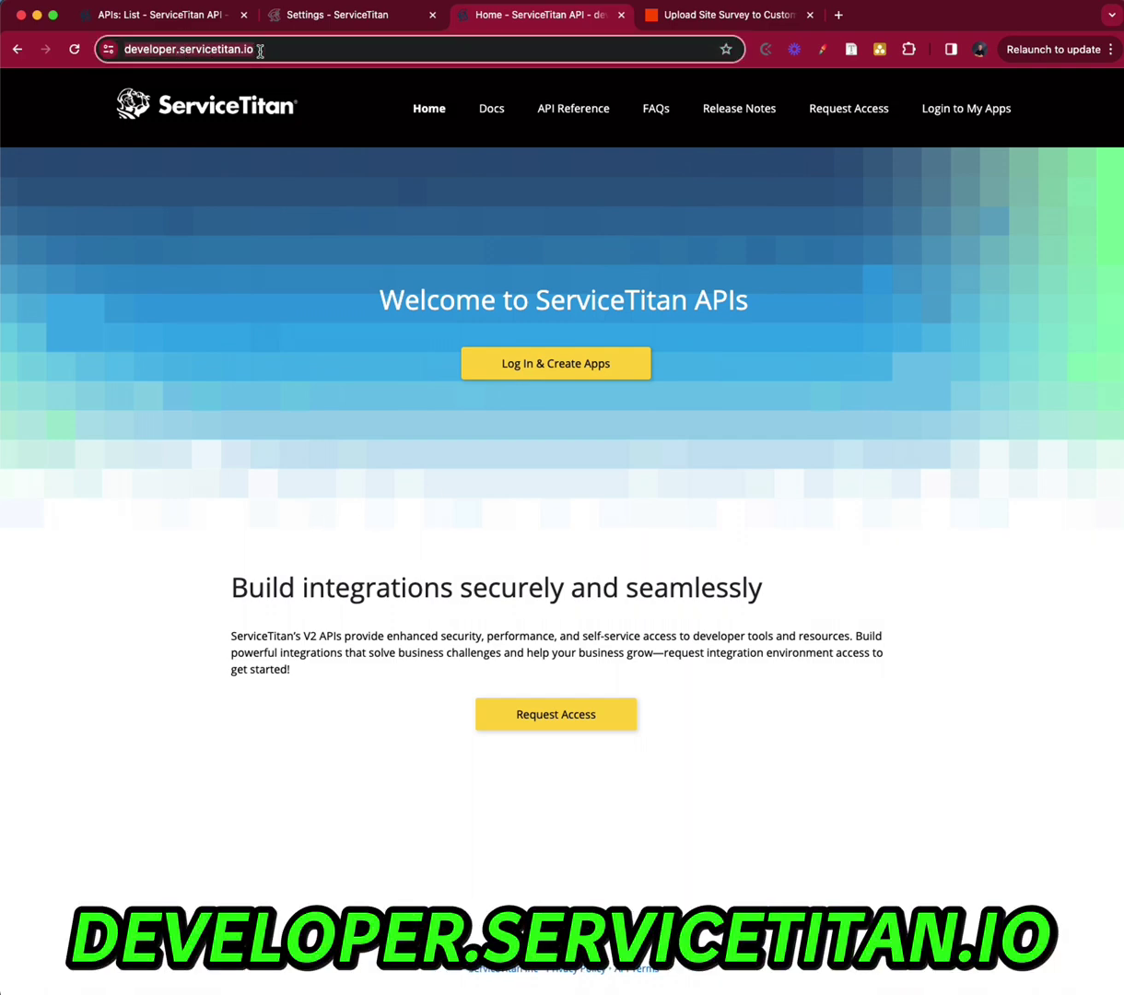
left_click(153, 638)
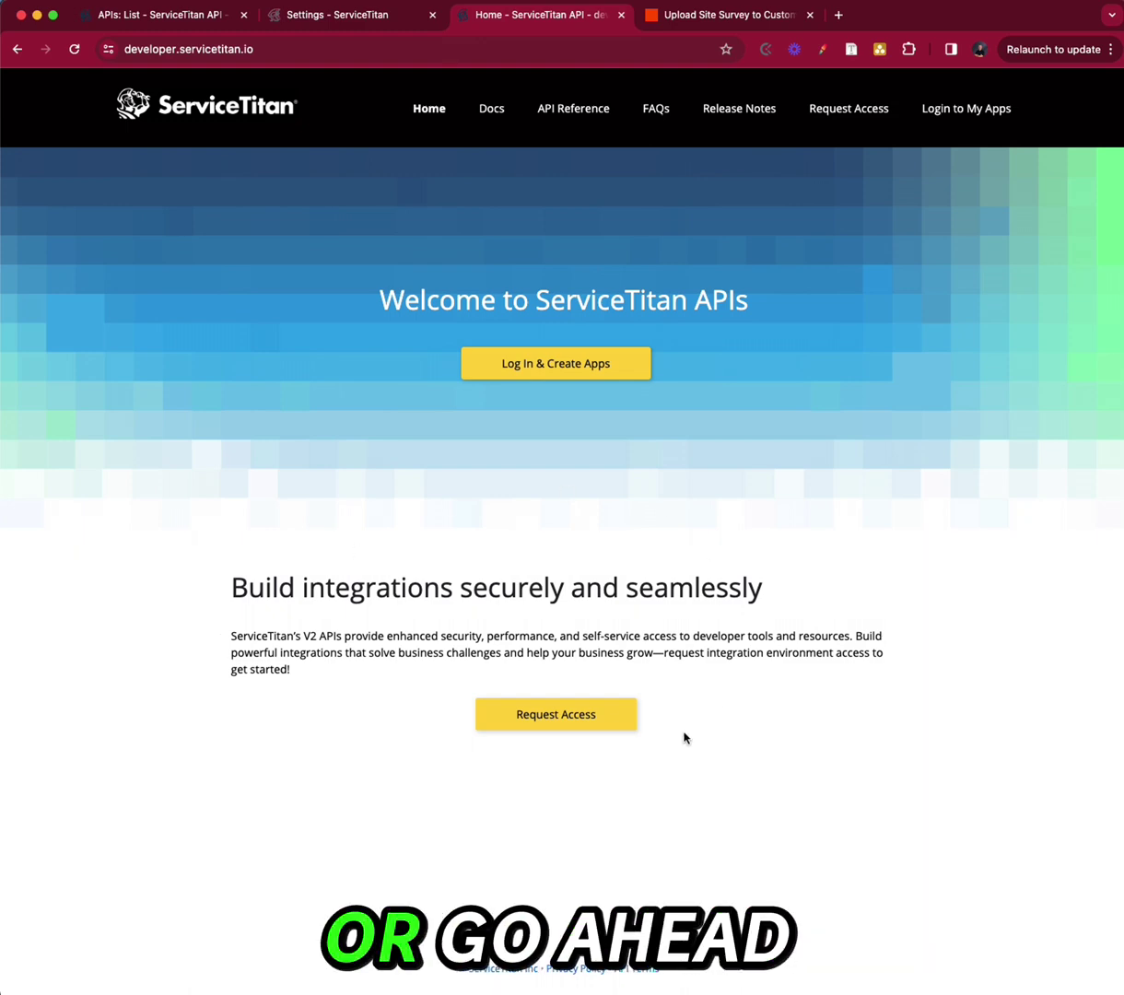
left_click(548, 718)
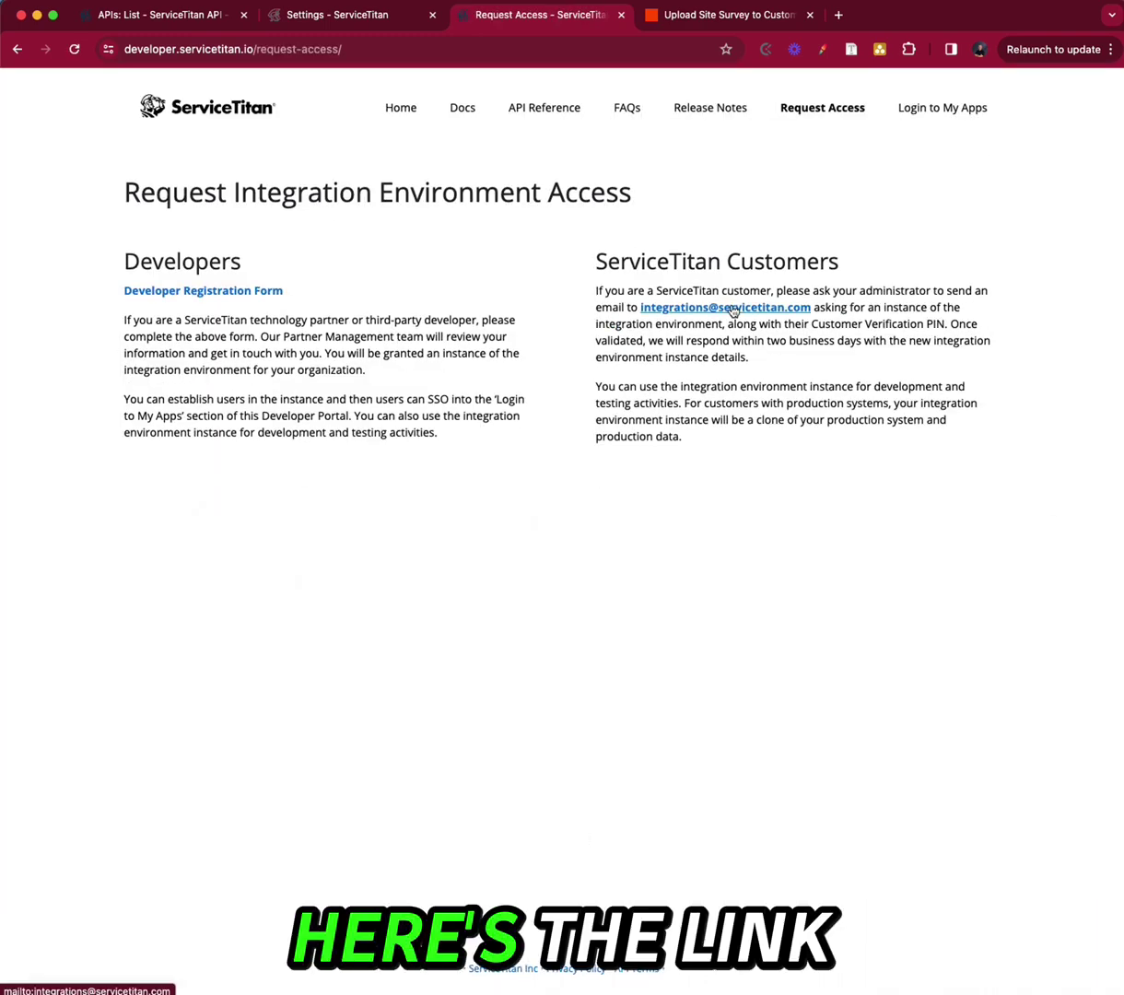
key("super+Left")
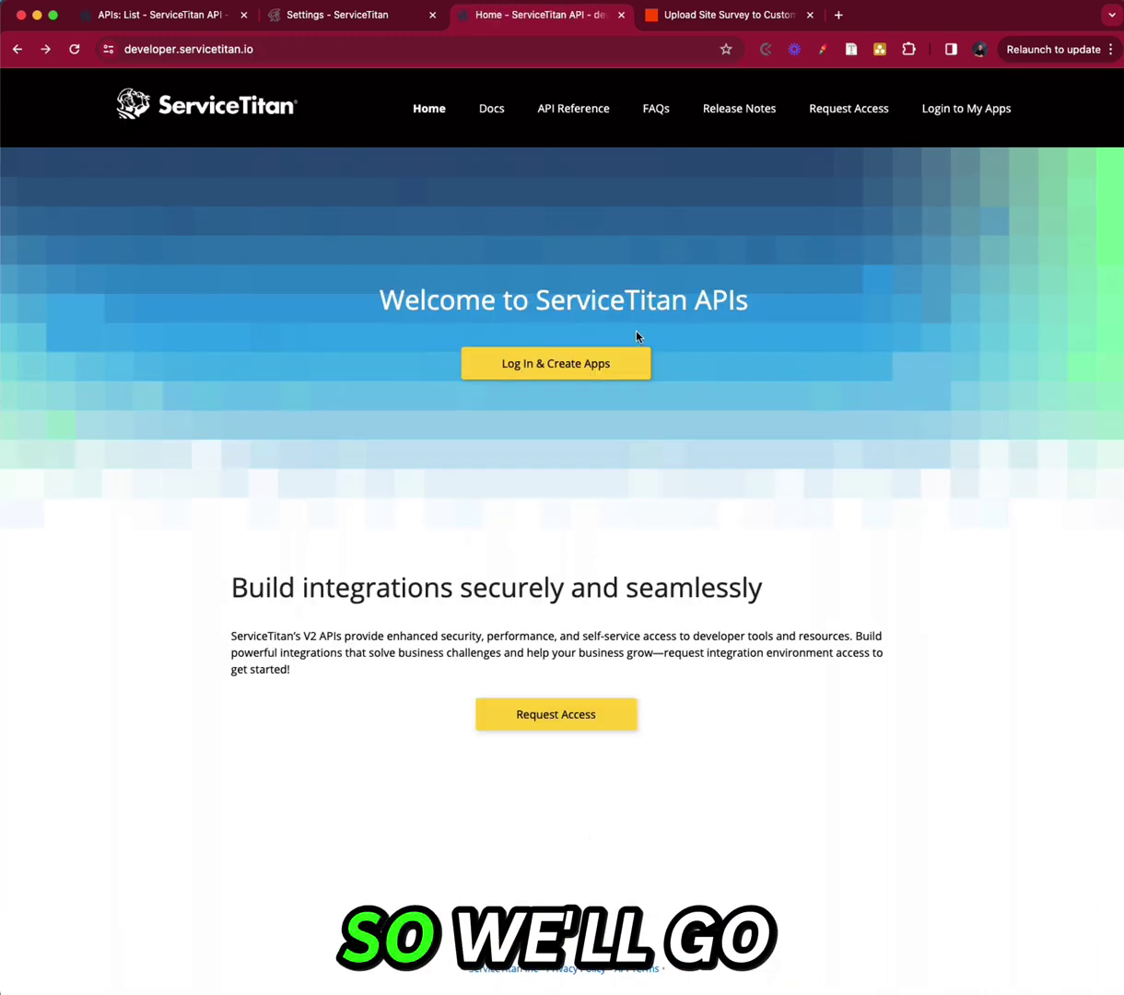
Open the Log In & Create Apps page showing the ServiceTitan Customers login options
left_click(576, 367)
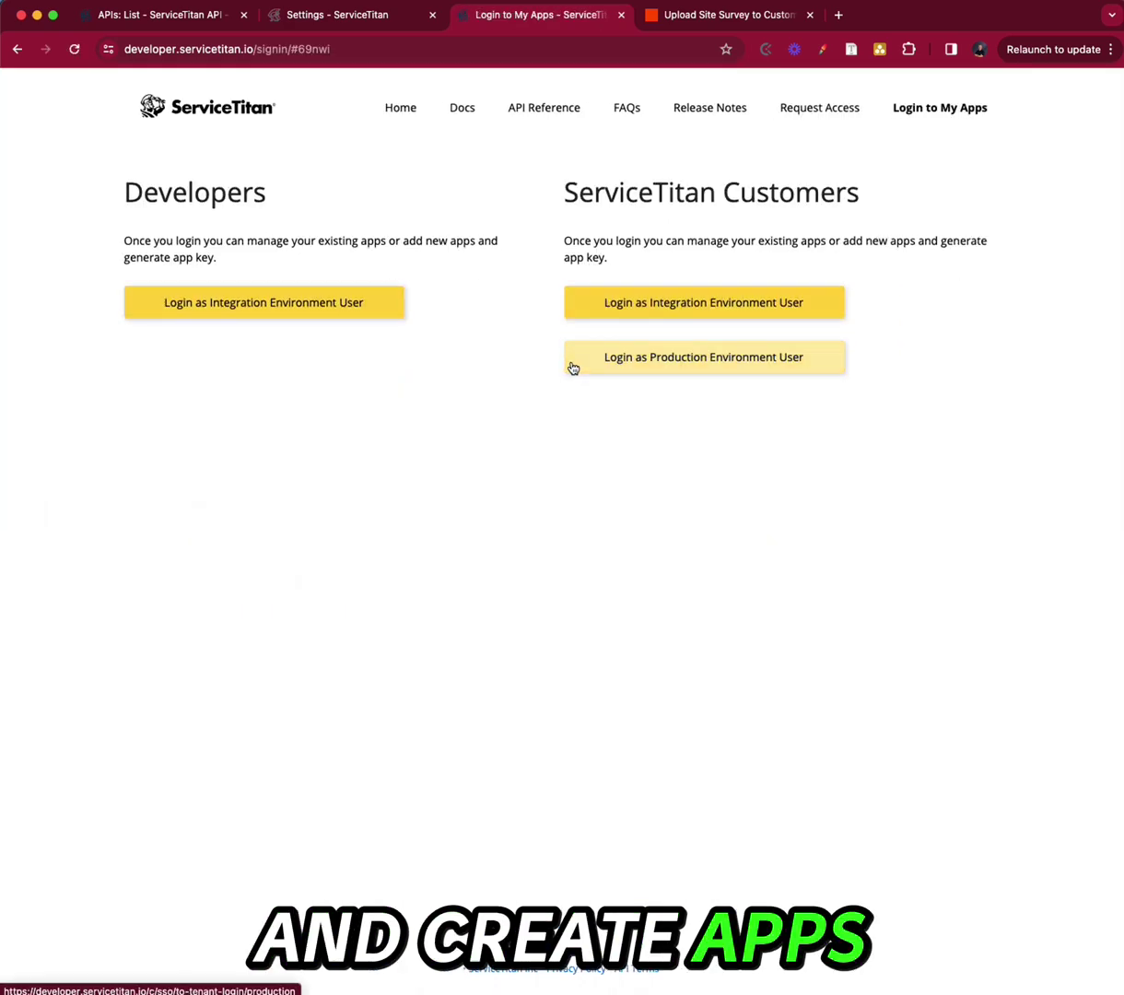
left_click_drag(562, 191, 857, 192)
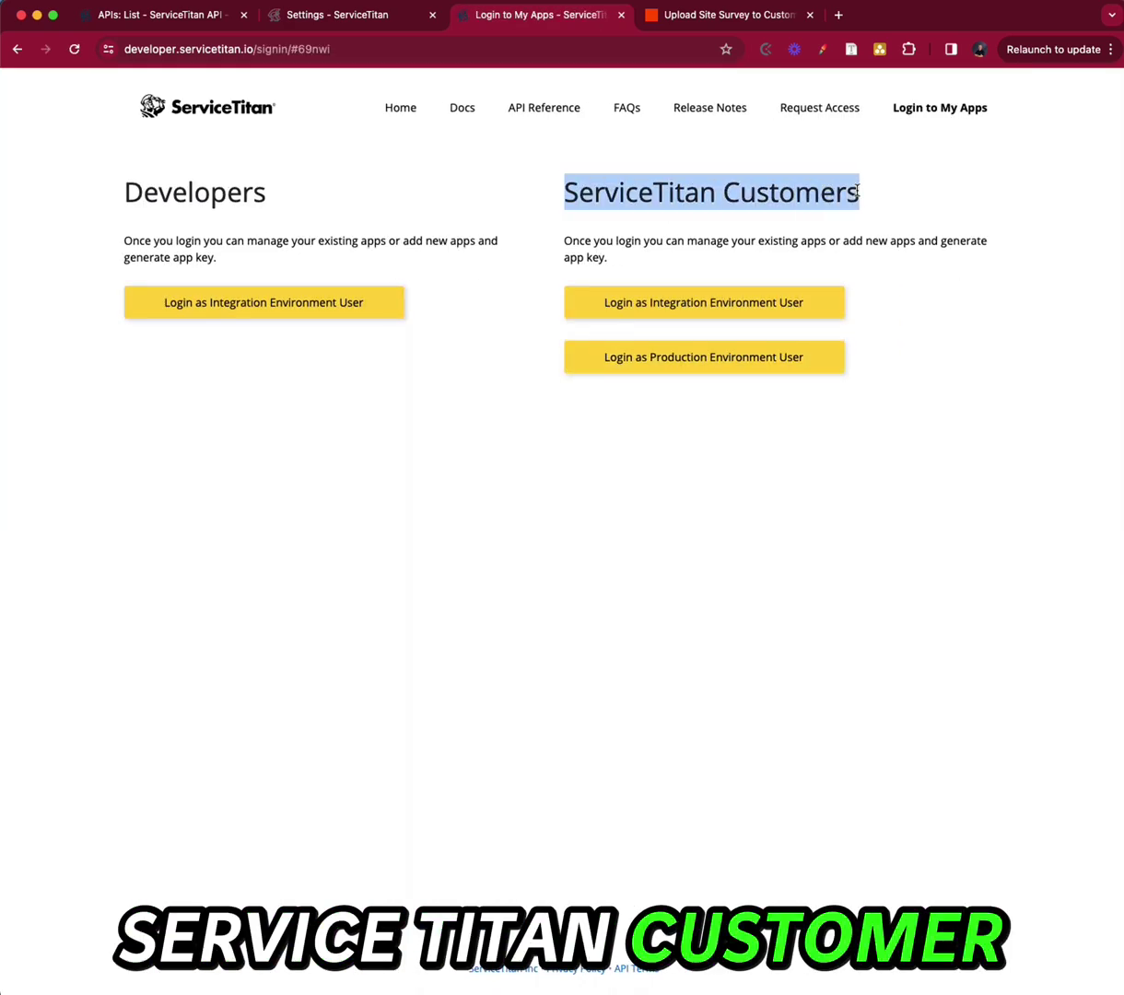
left_click(888, 356)
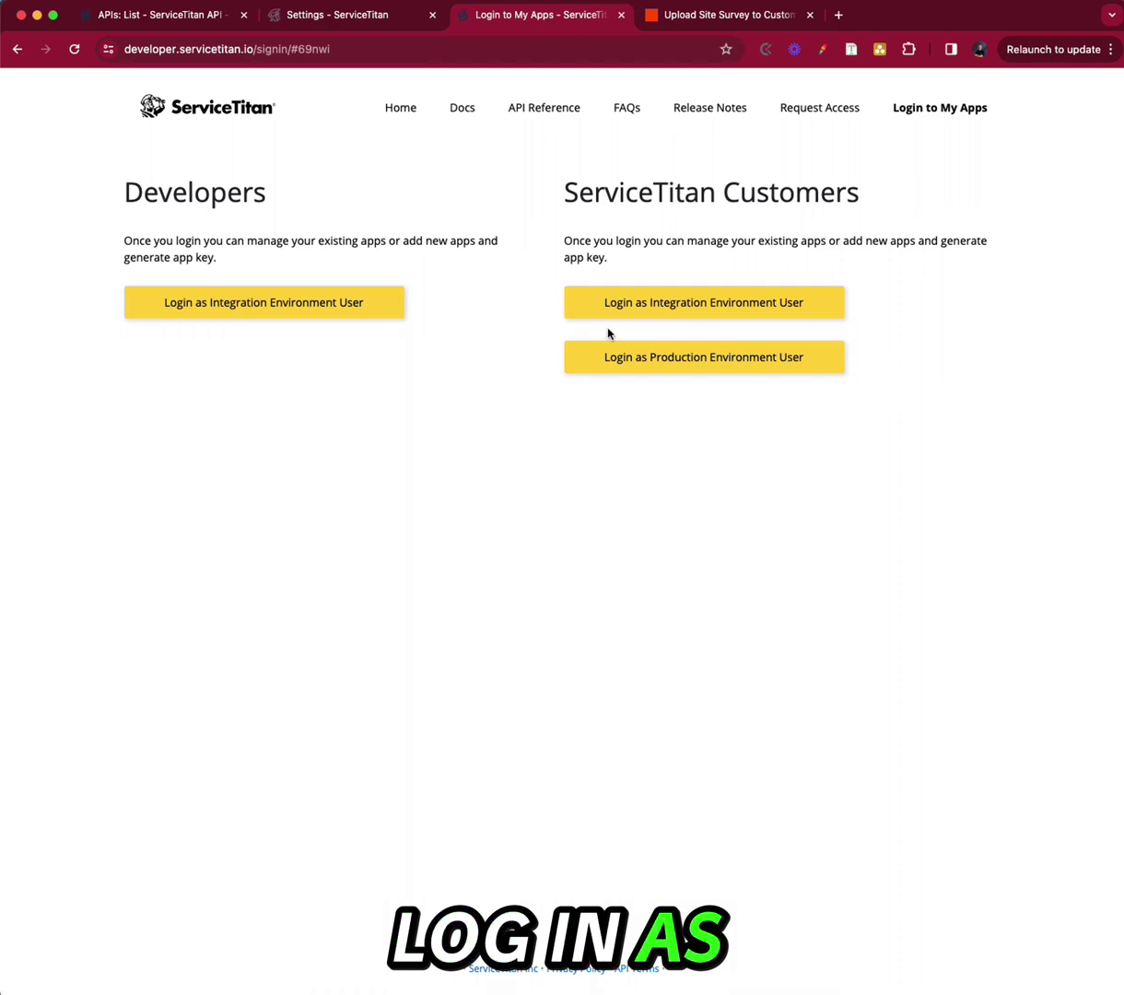
Sign in as a production customer user and start a new app named 'Zapier Connection' with organization 'your company name'
left_click(657, 360)
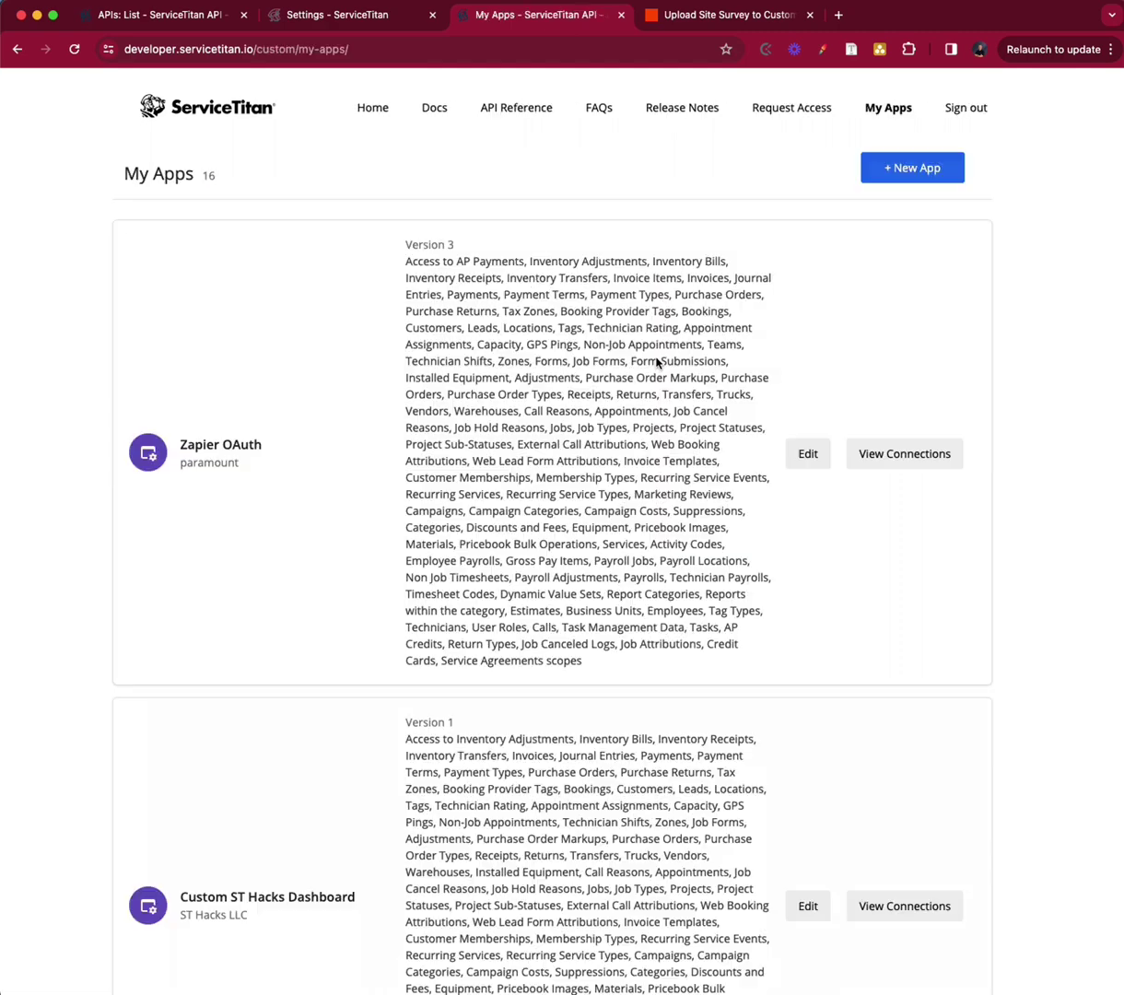
left_click(887, 168)
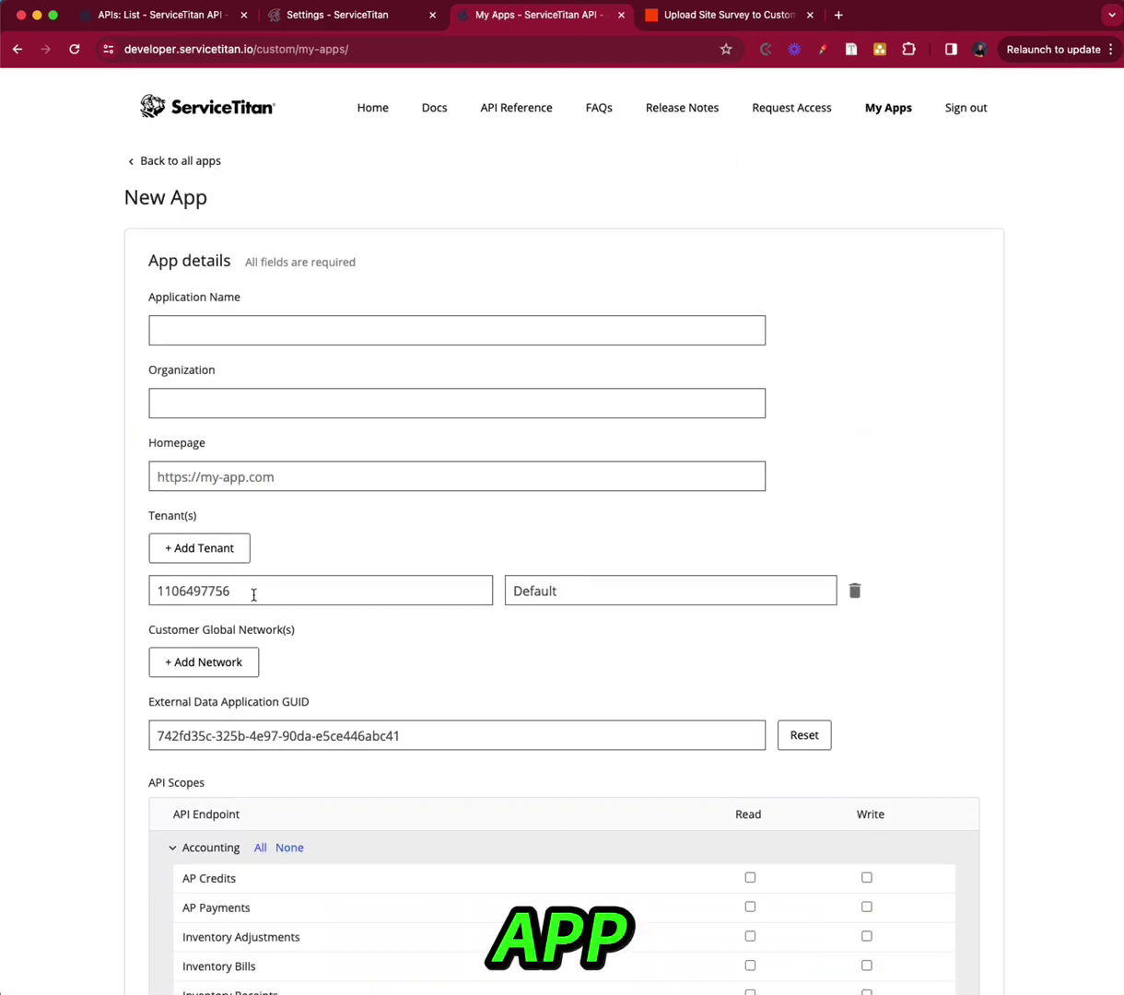
left_click(213, 329)
type("Zap")
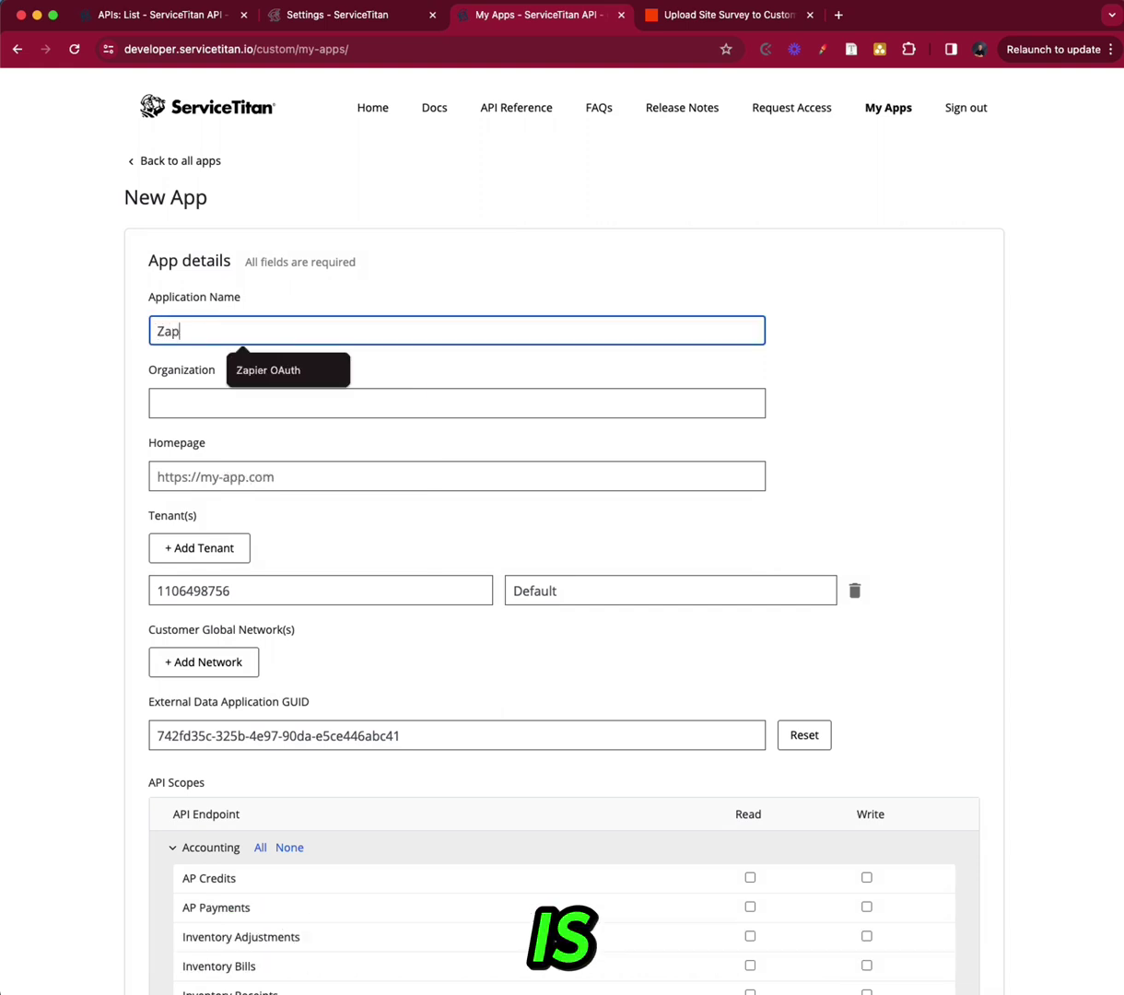
type("ier Connection")
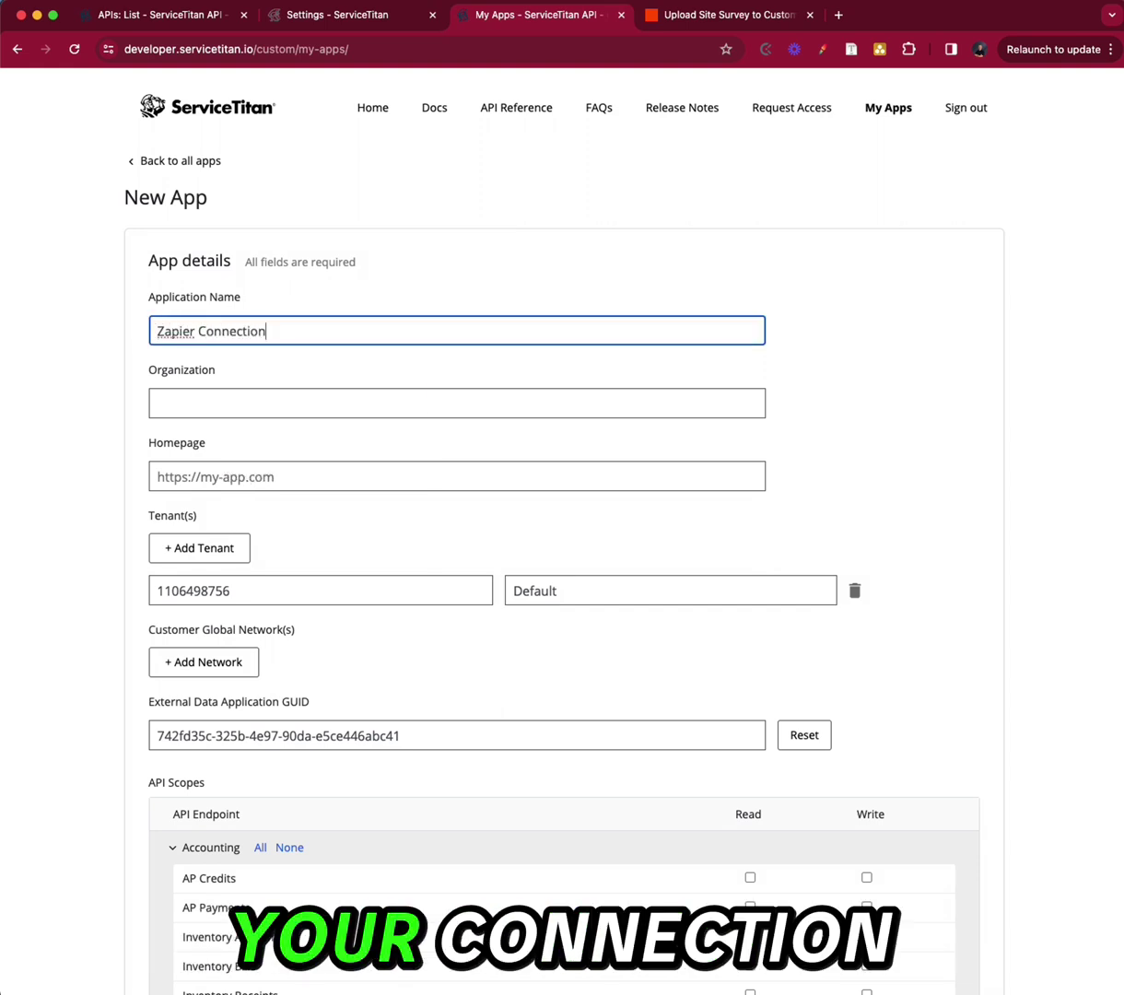
left_click(456, 403)
type("your ")
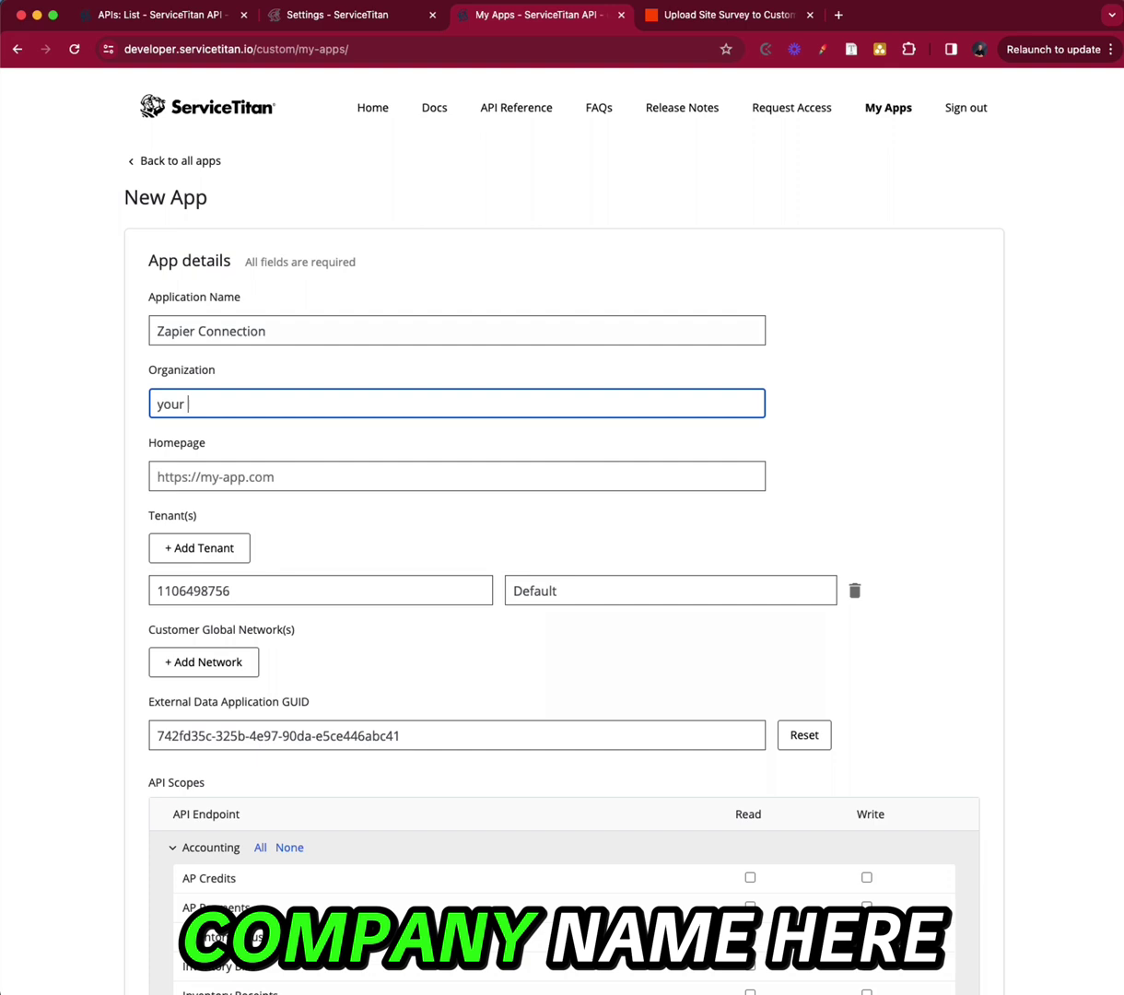
type("company name")
Fill in the suggested homepage address and review the app's tenant ID
left_click(156, 470)
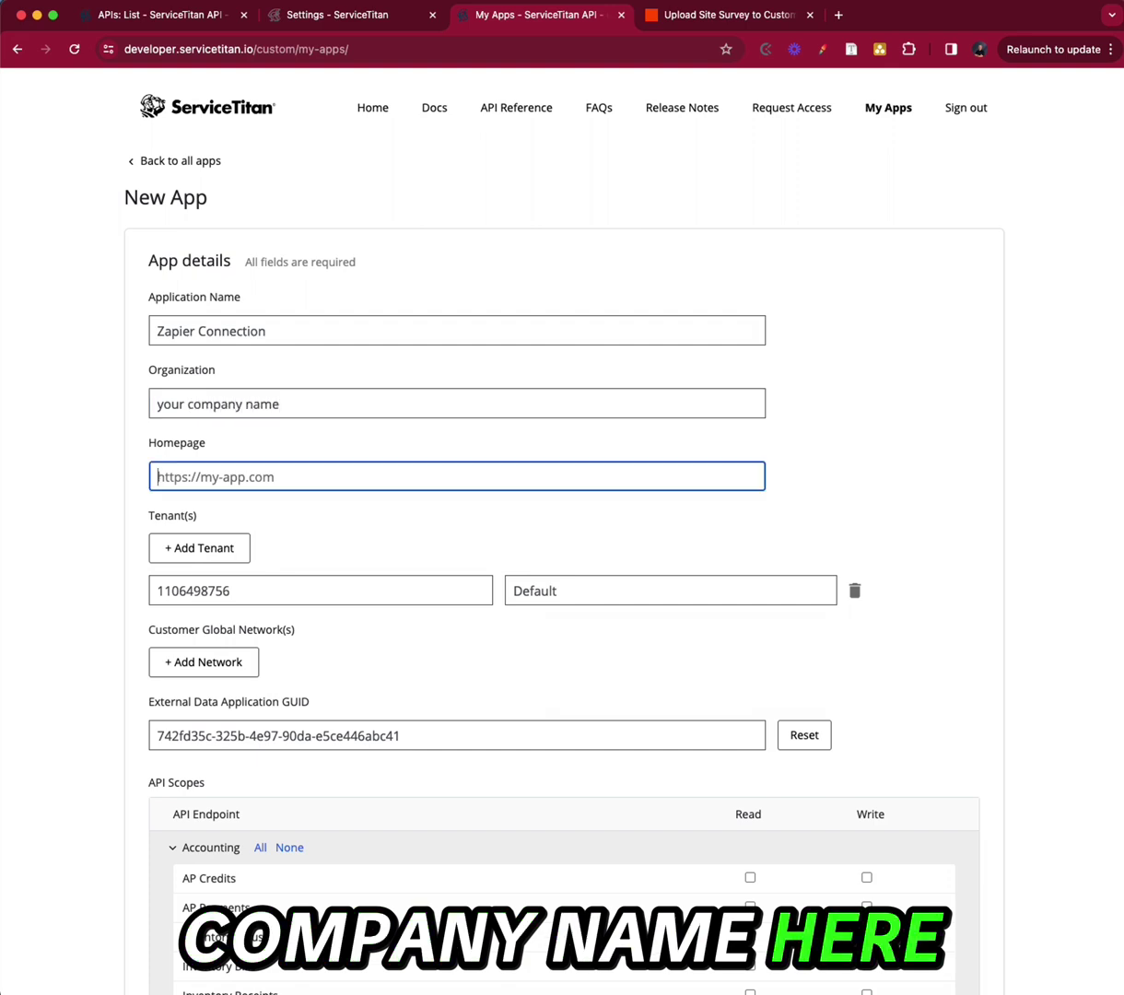
key("Down")
key("Return")
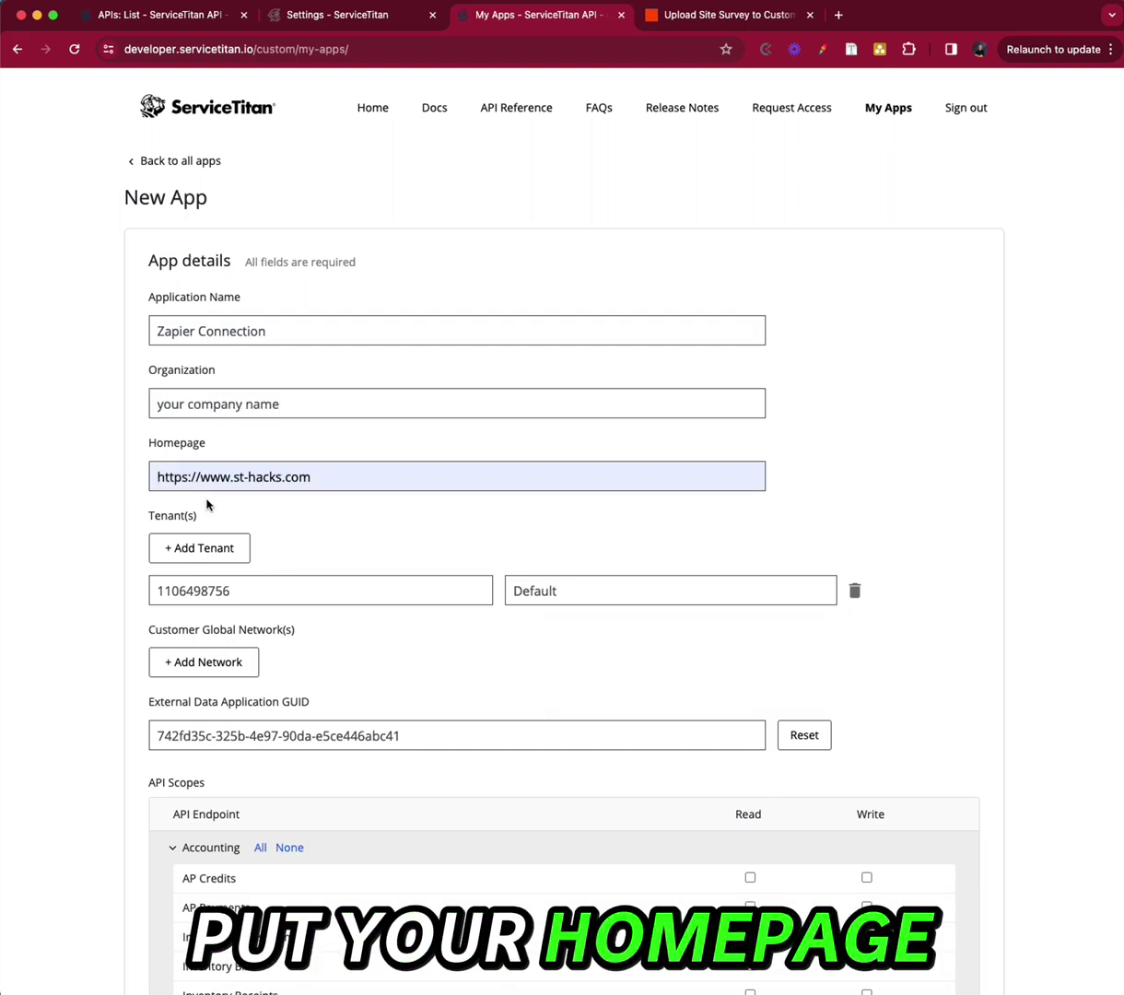
left_click_drag(256, 592, 136, 591)
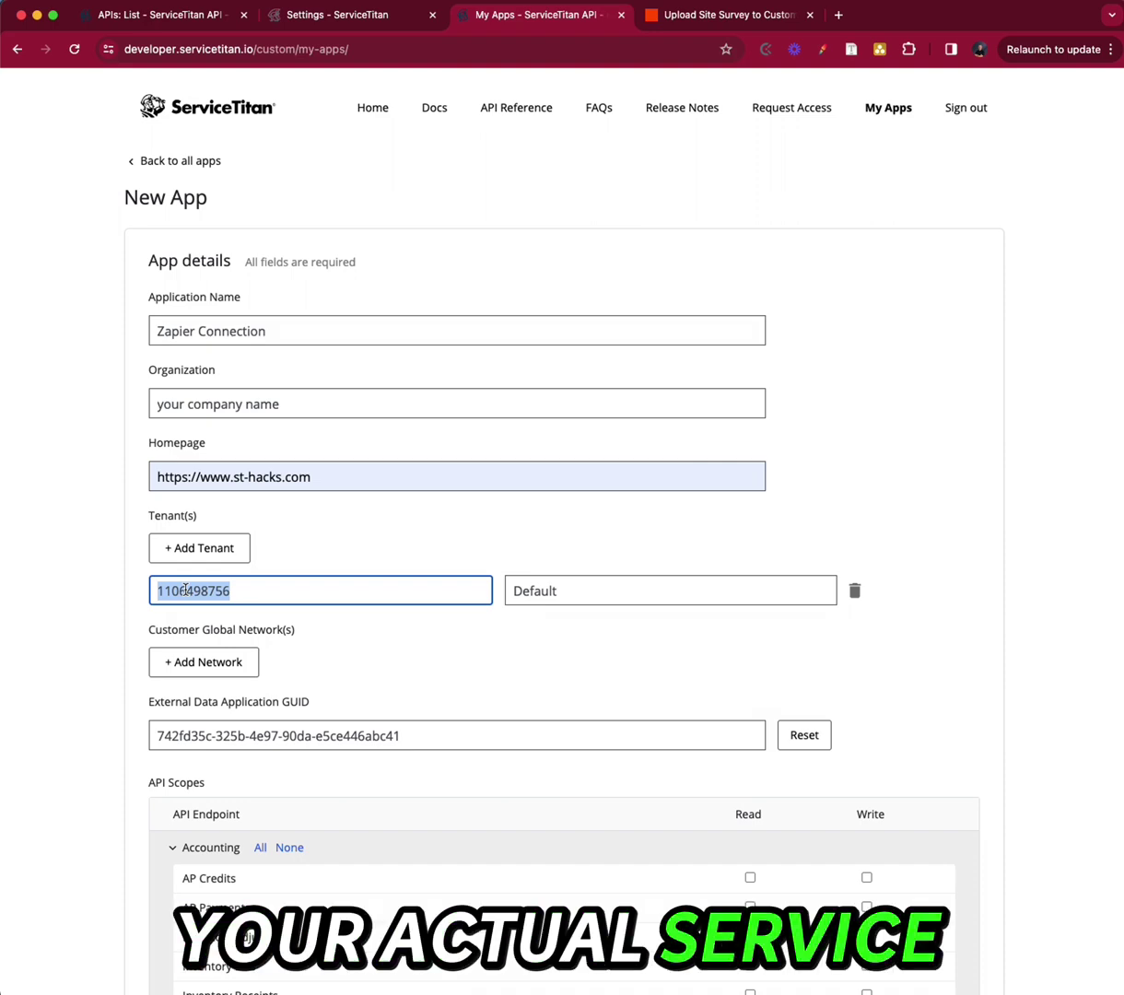
left_click(93, 441)
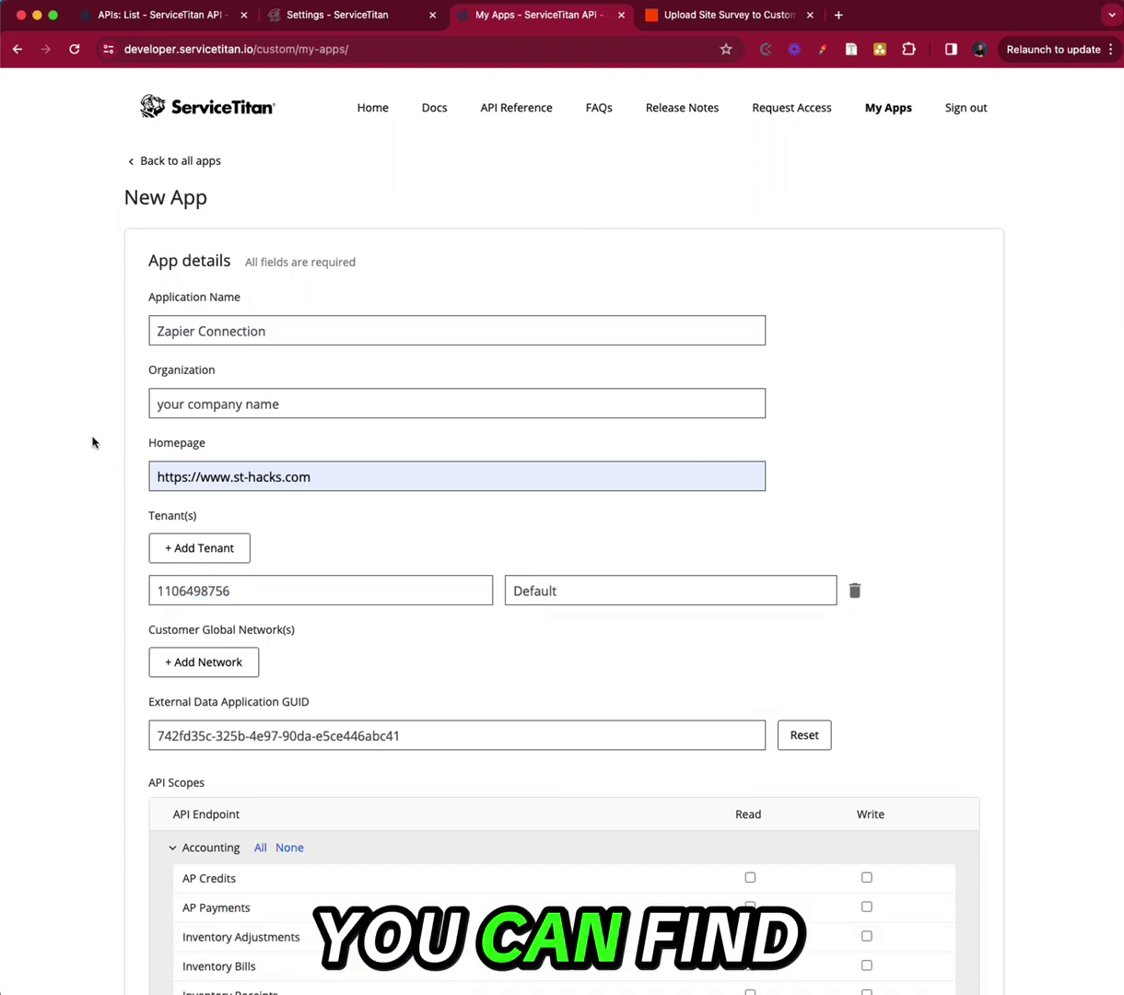
left_click(369, 16)
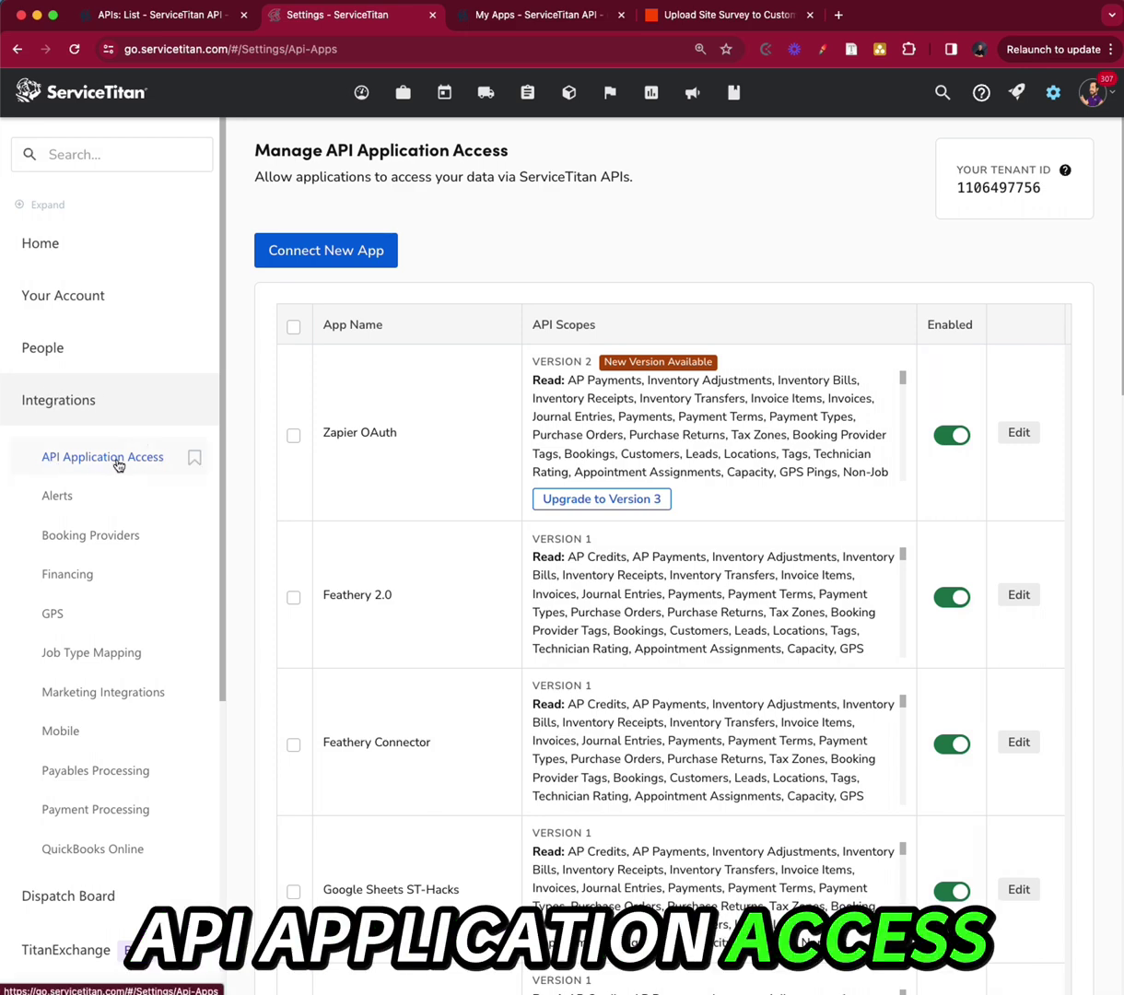
left_click_drag(1064, 164, 949, 230)
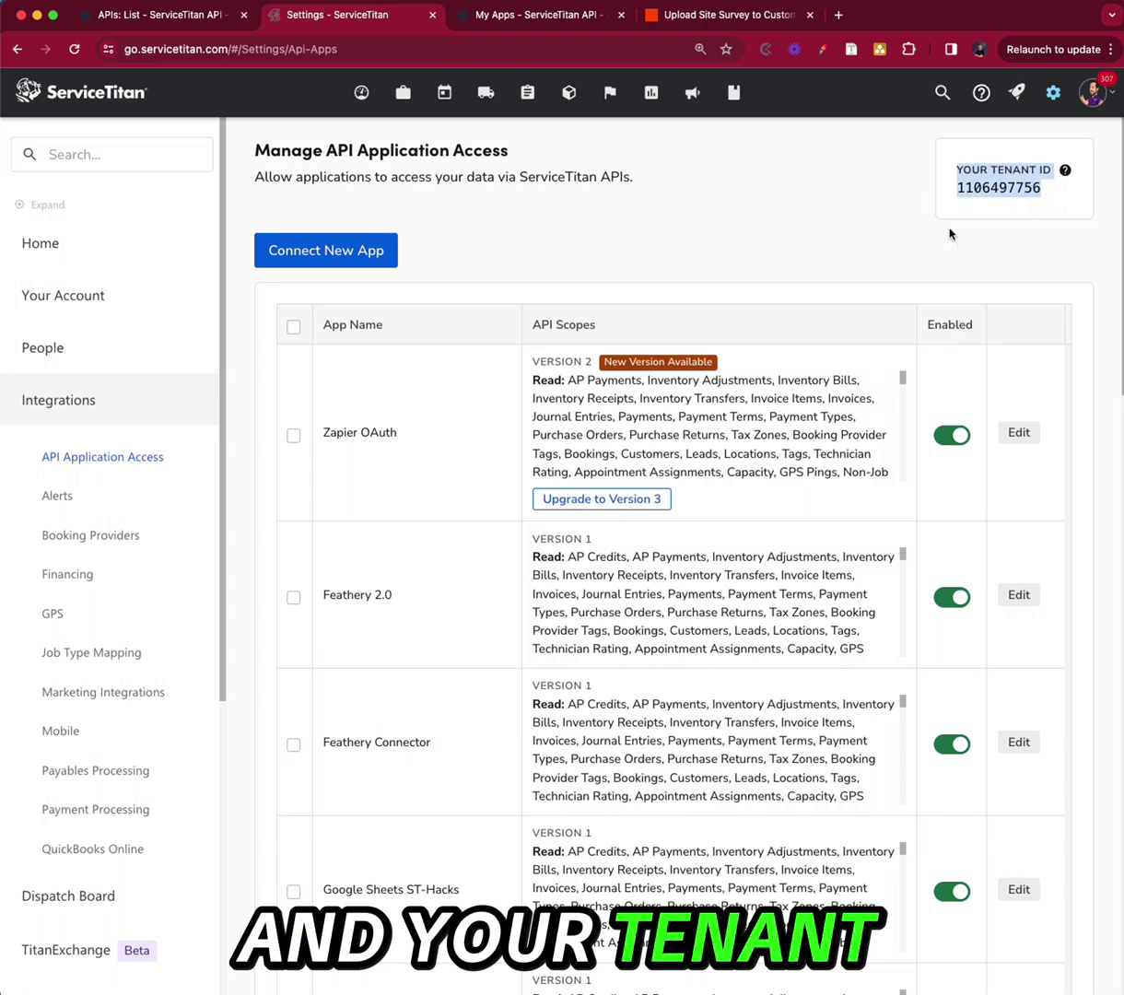
left_click(1044, 217)
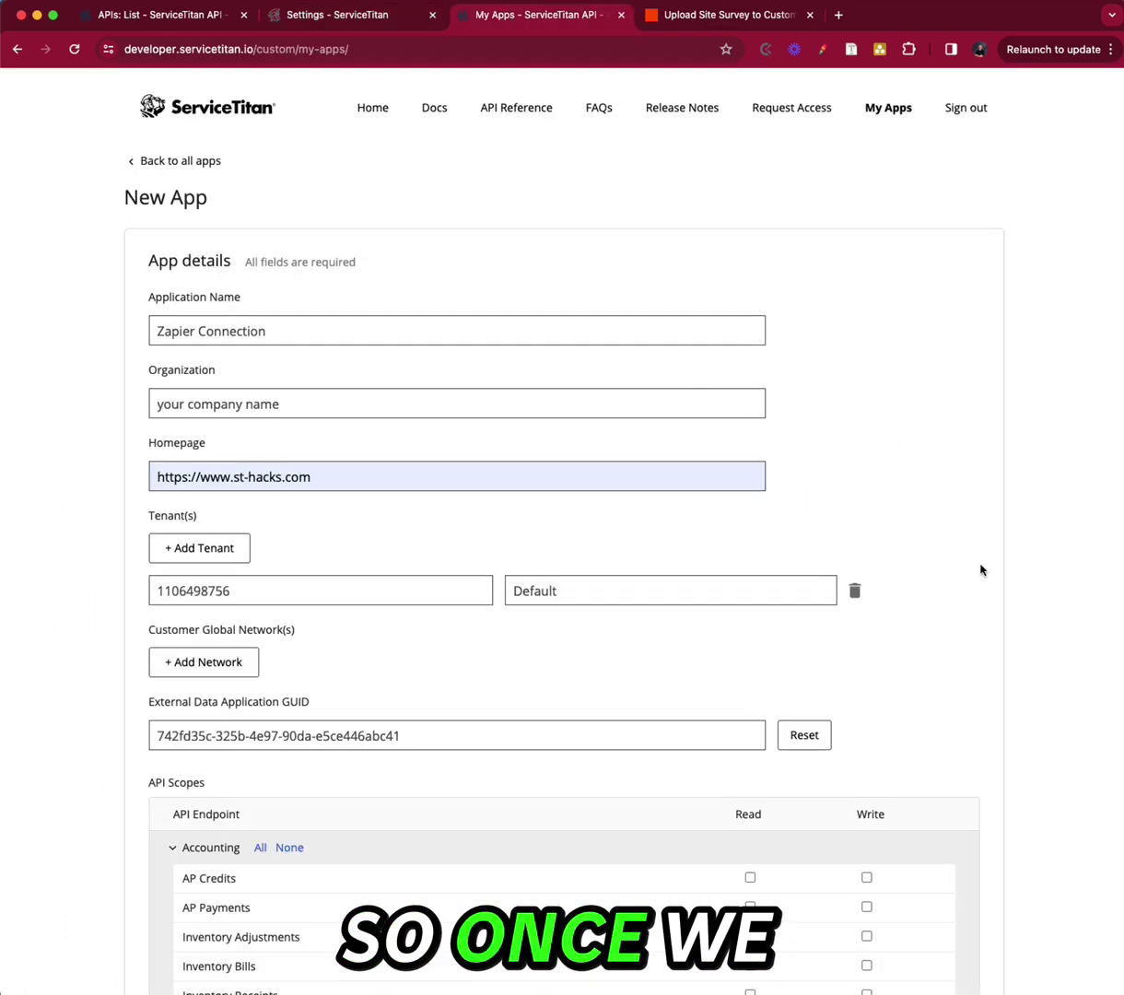
Grant read and write for all Accounting and CRM scopes, plus the Customer Interactions scope
scroll(500, 786, "down", 5)
scroll(500, 786, "down", 2)
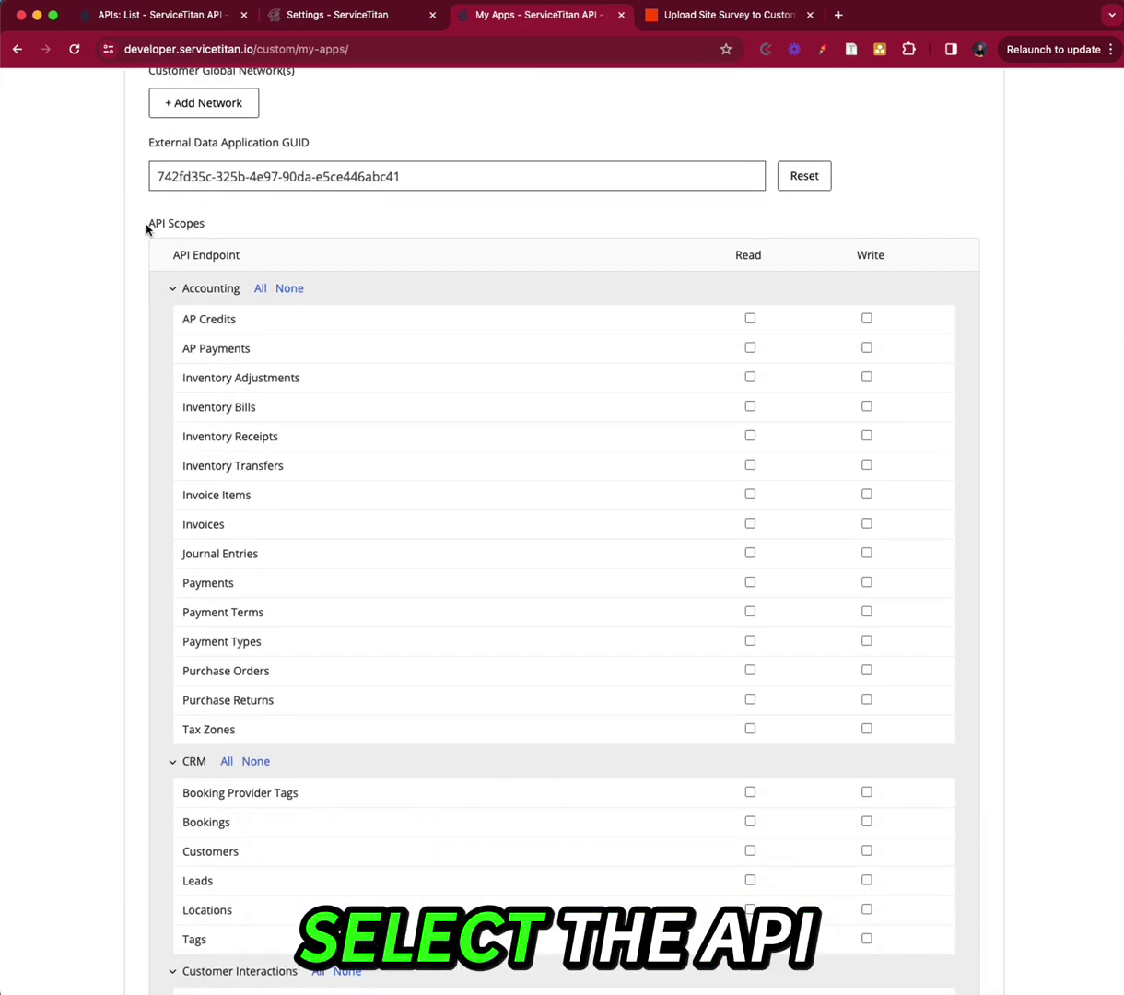
scroll(185, 229, "down", 1)
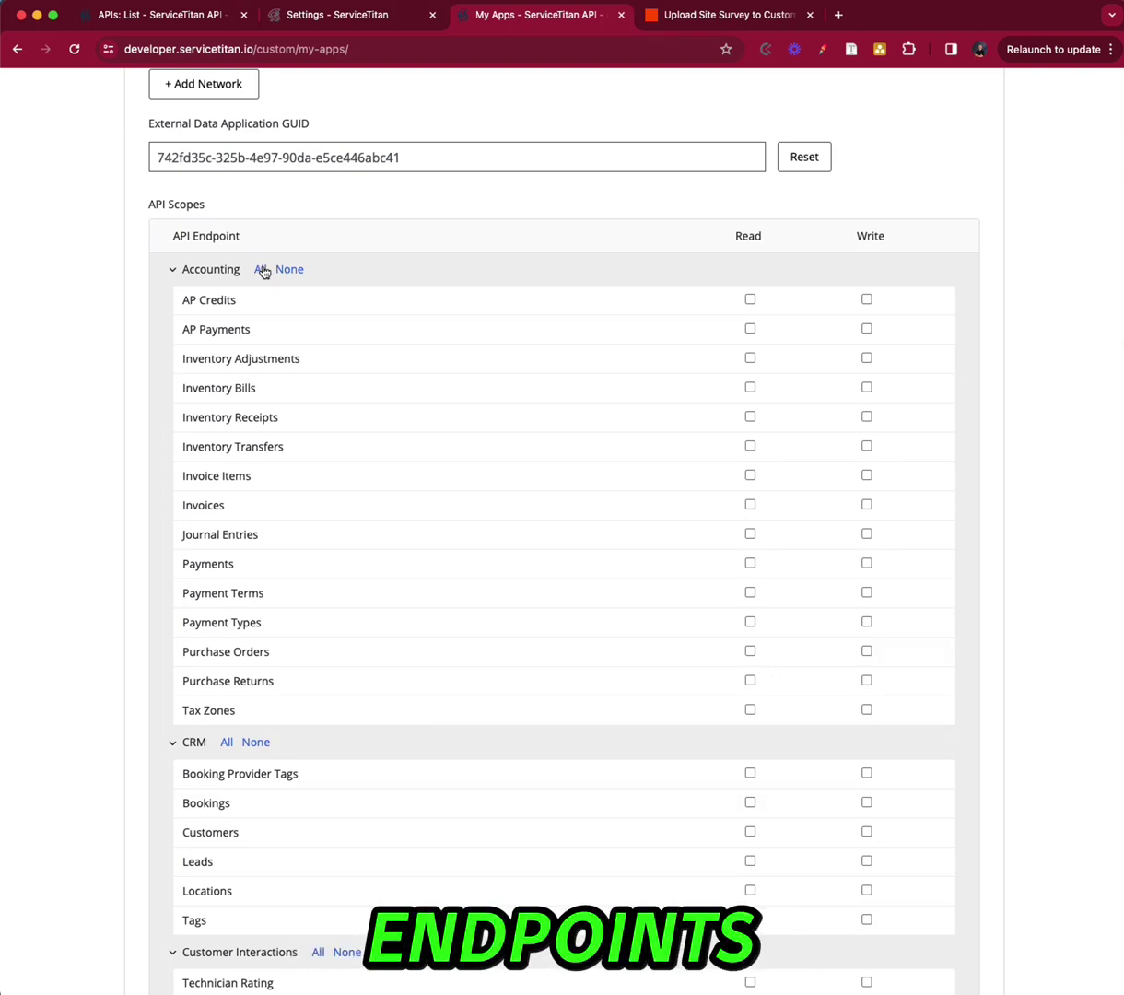
scroll(263, 271, "down", 1)
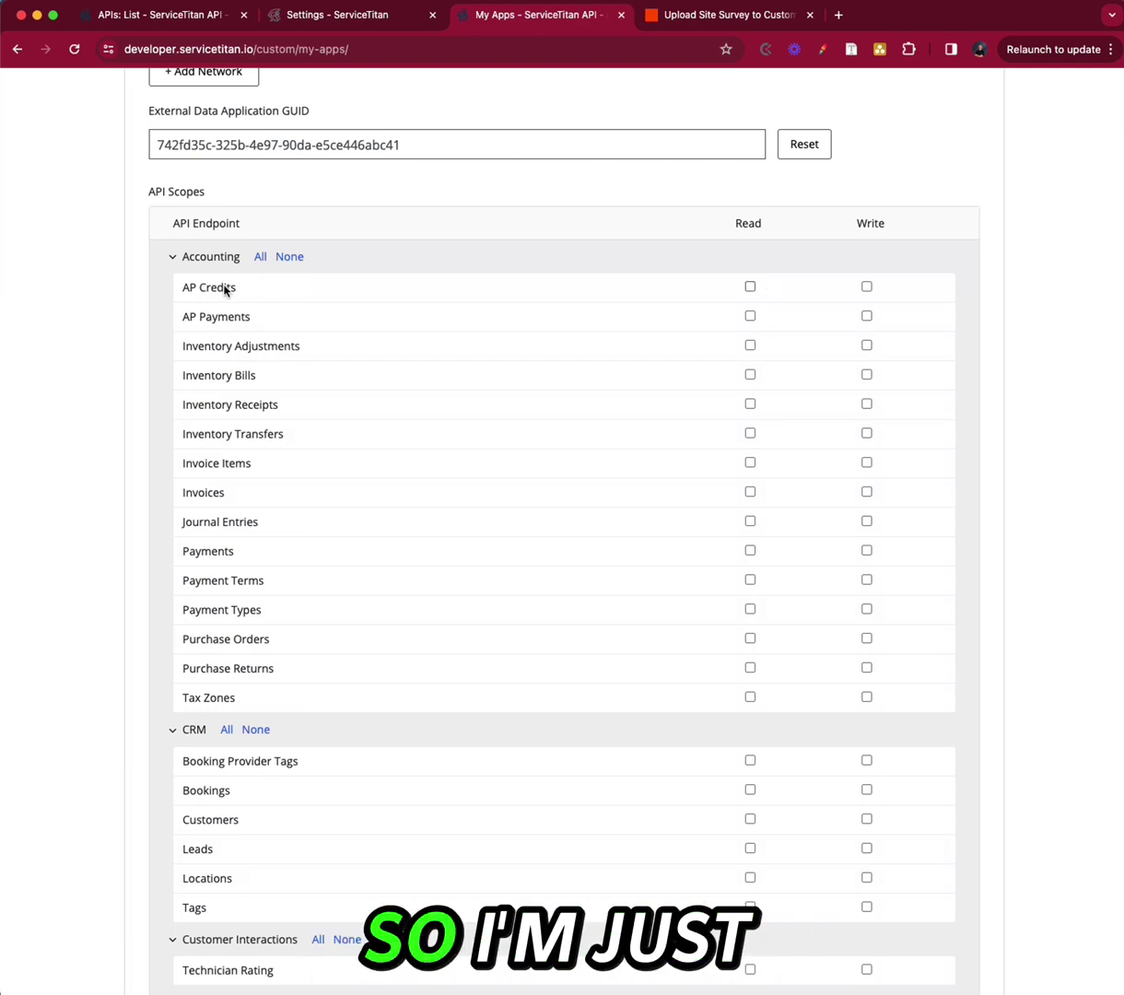
left_click(262, 258)
left_click(227, 730)
scroll(315, 691, "down", 3)
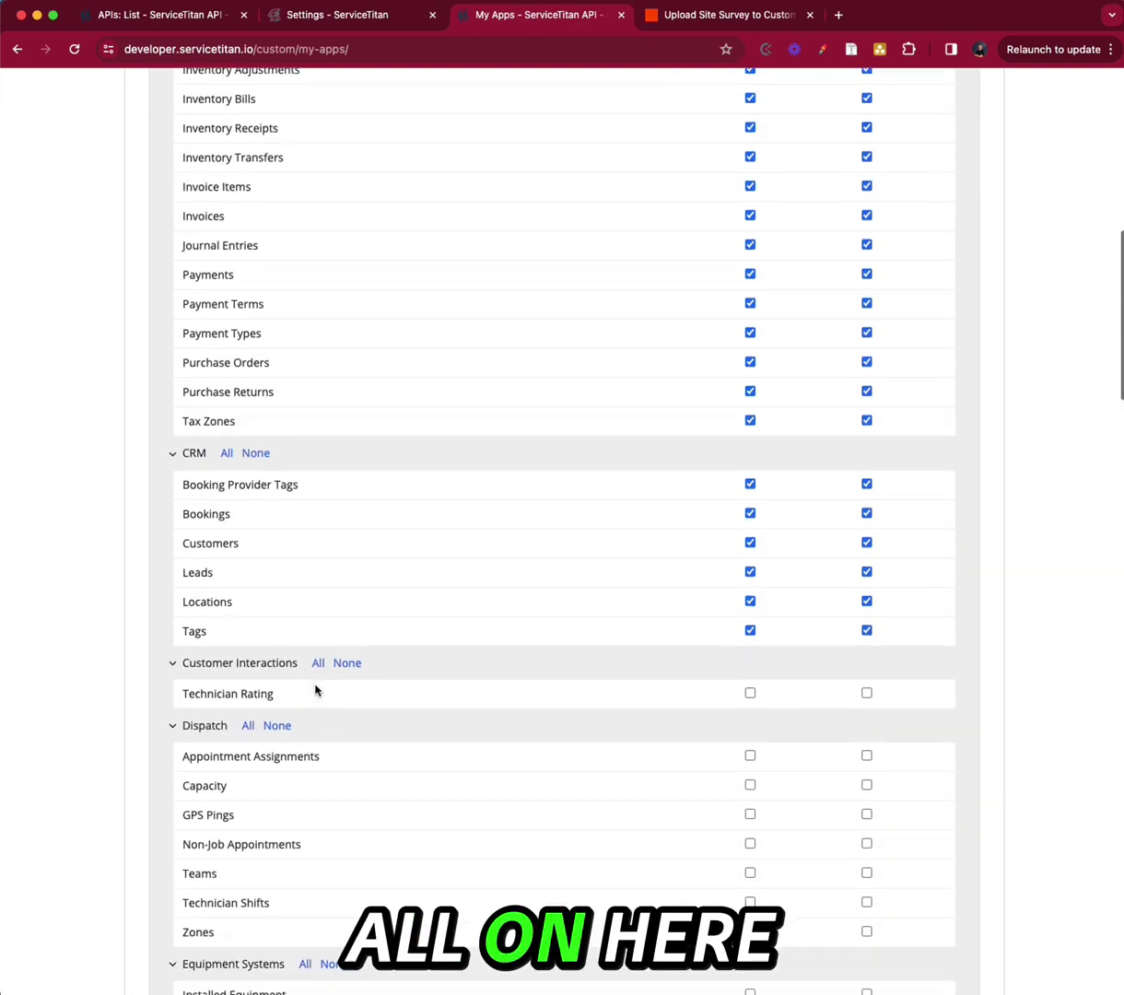
left_click(317, 664)
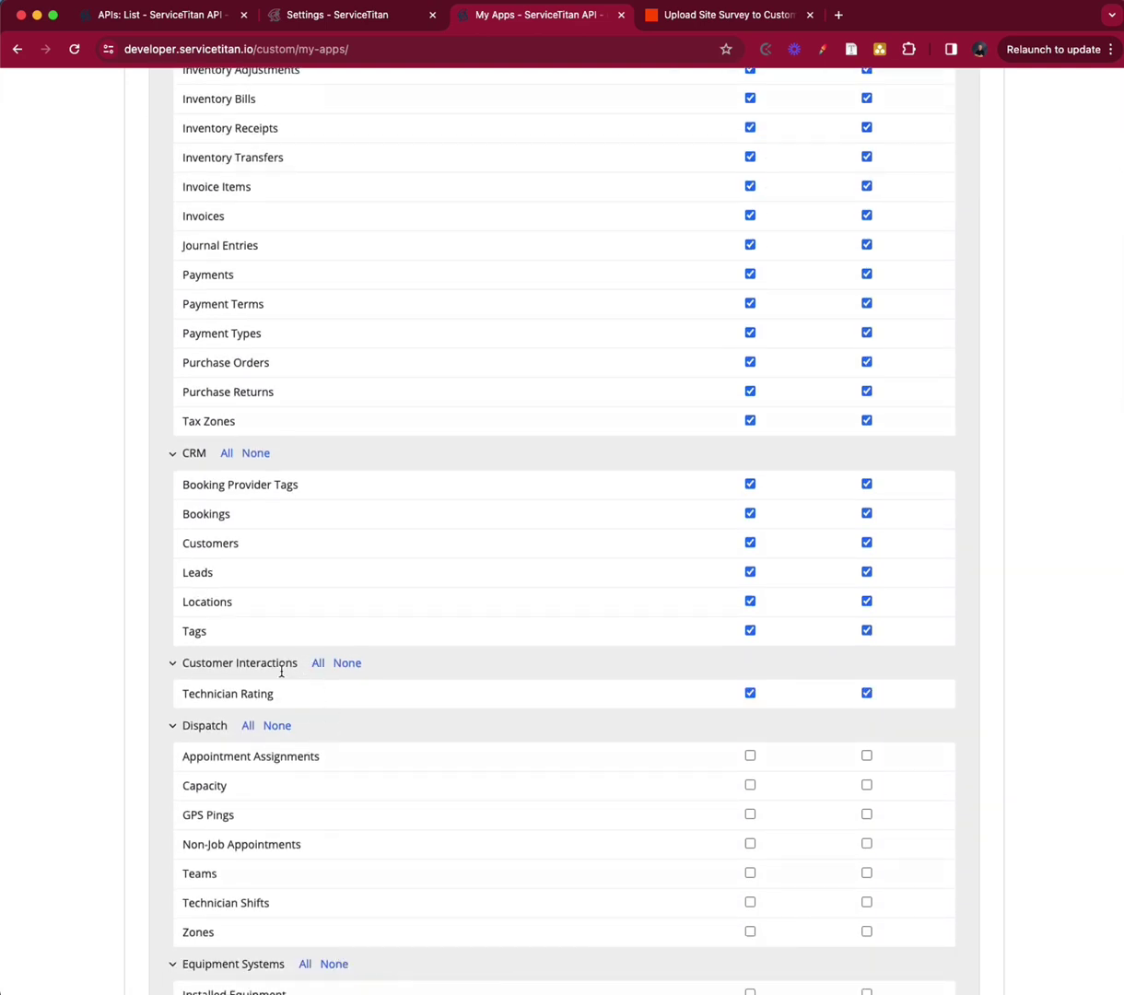
Grant read and write for all Dispatch, Marketing and Pricebook scopes
left_click(248, 725)
scroll(238, 885, "down", 4)
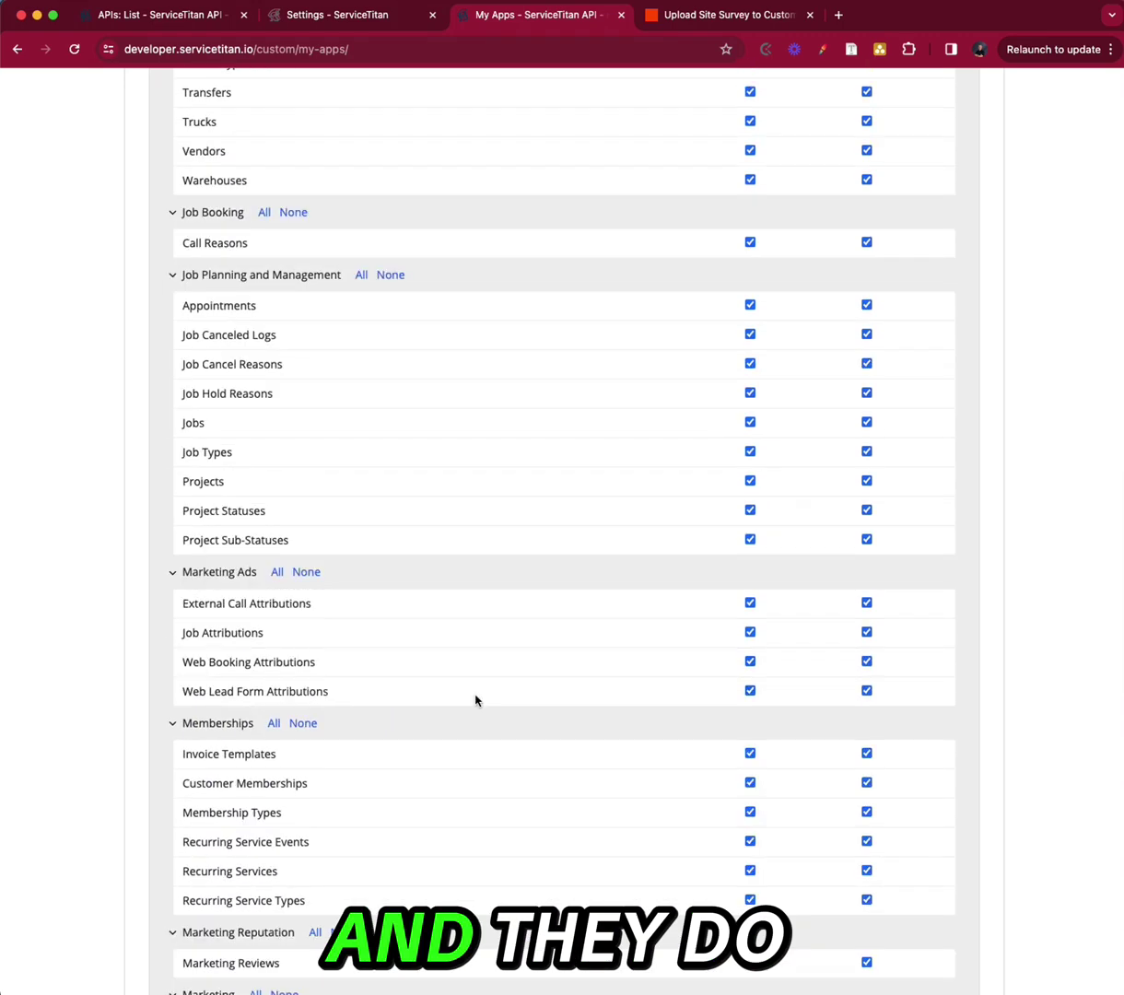
scroll(474, 698, "down", 2)
scroll(474, 698, "down", 5)
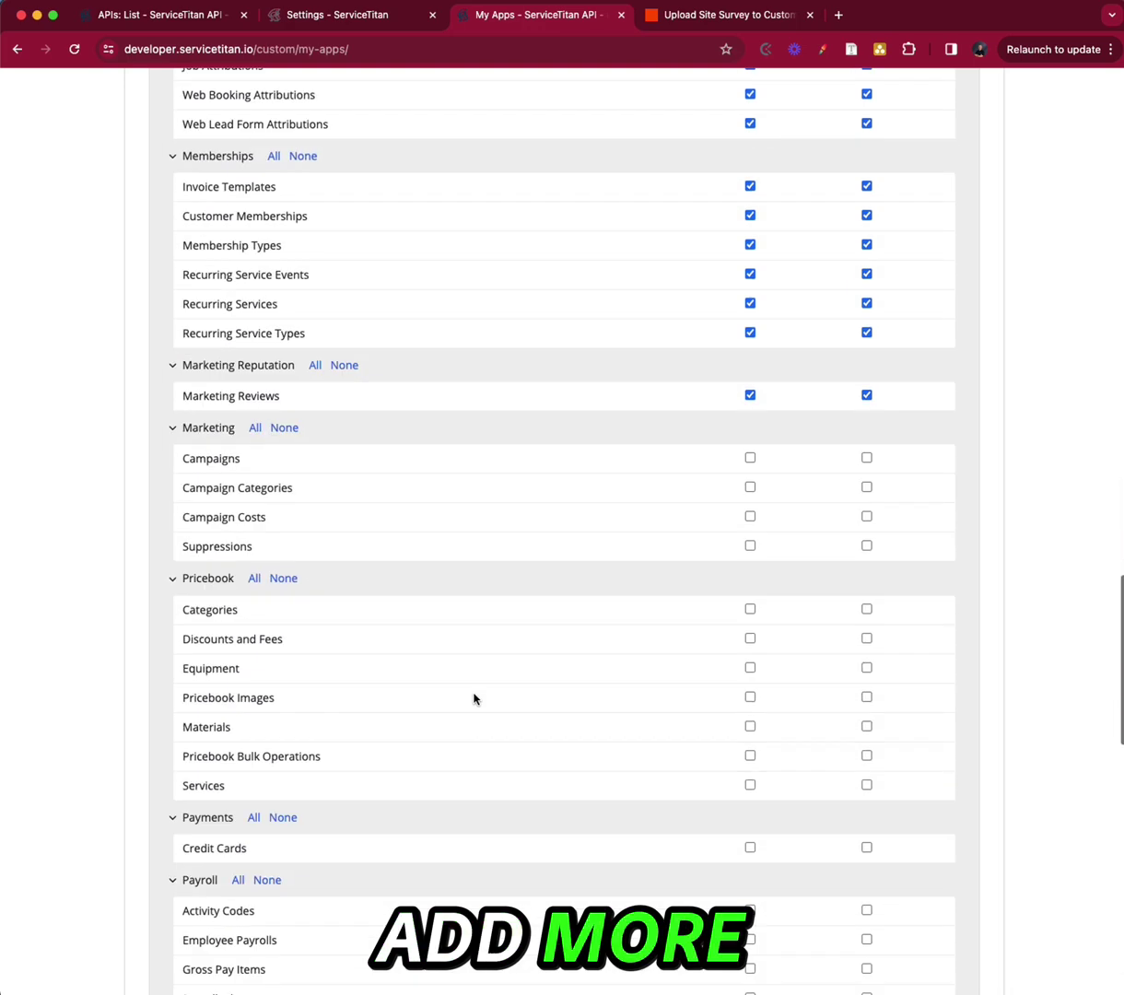
left_click(256, 427)
left_click(255, 579)
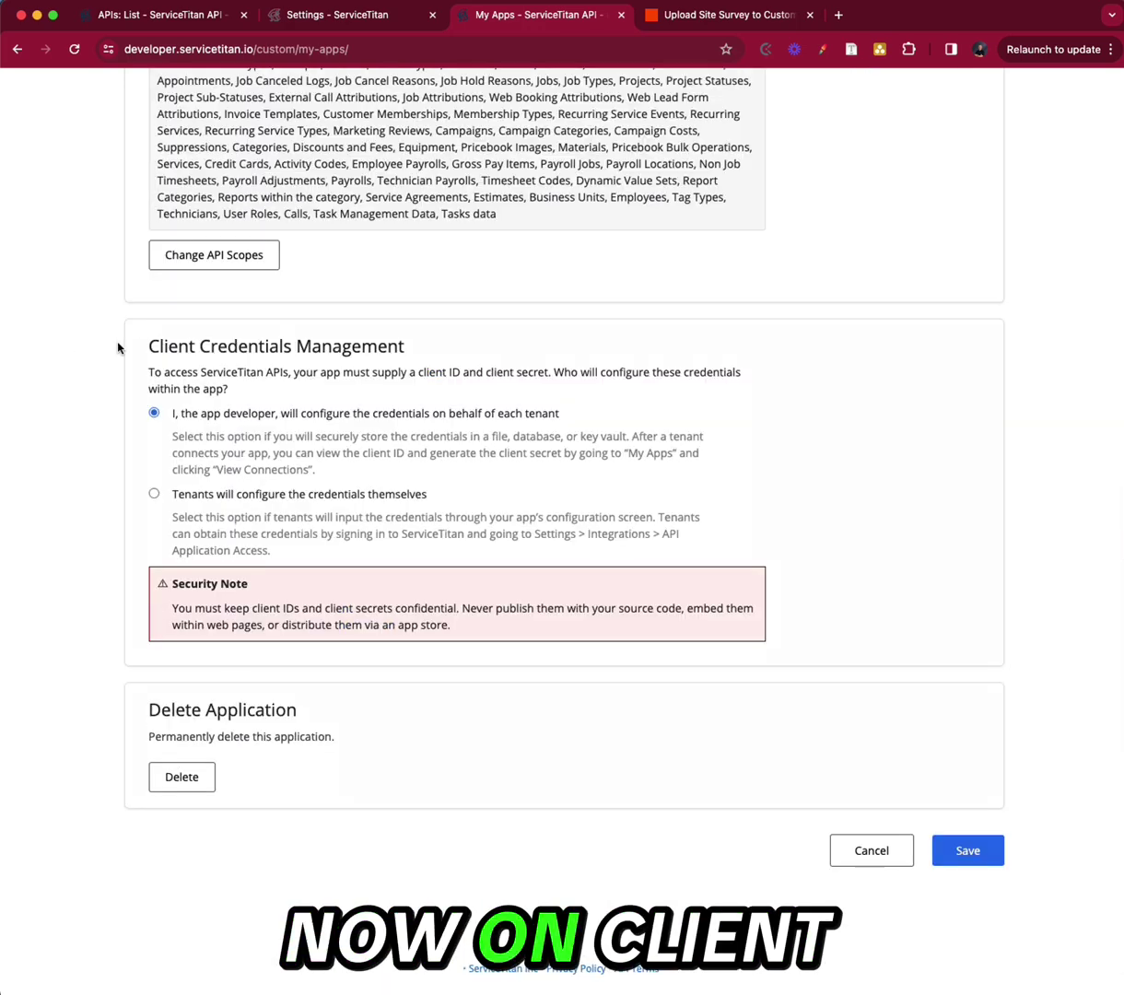
Keep the app developer configuring client credentials and save the app settings
left_click_drag(117, 344, 463, 347)
left_click(556, 421)
left_click_drag(388, 414, 197, 419)
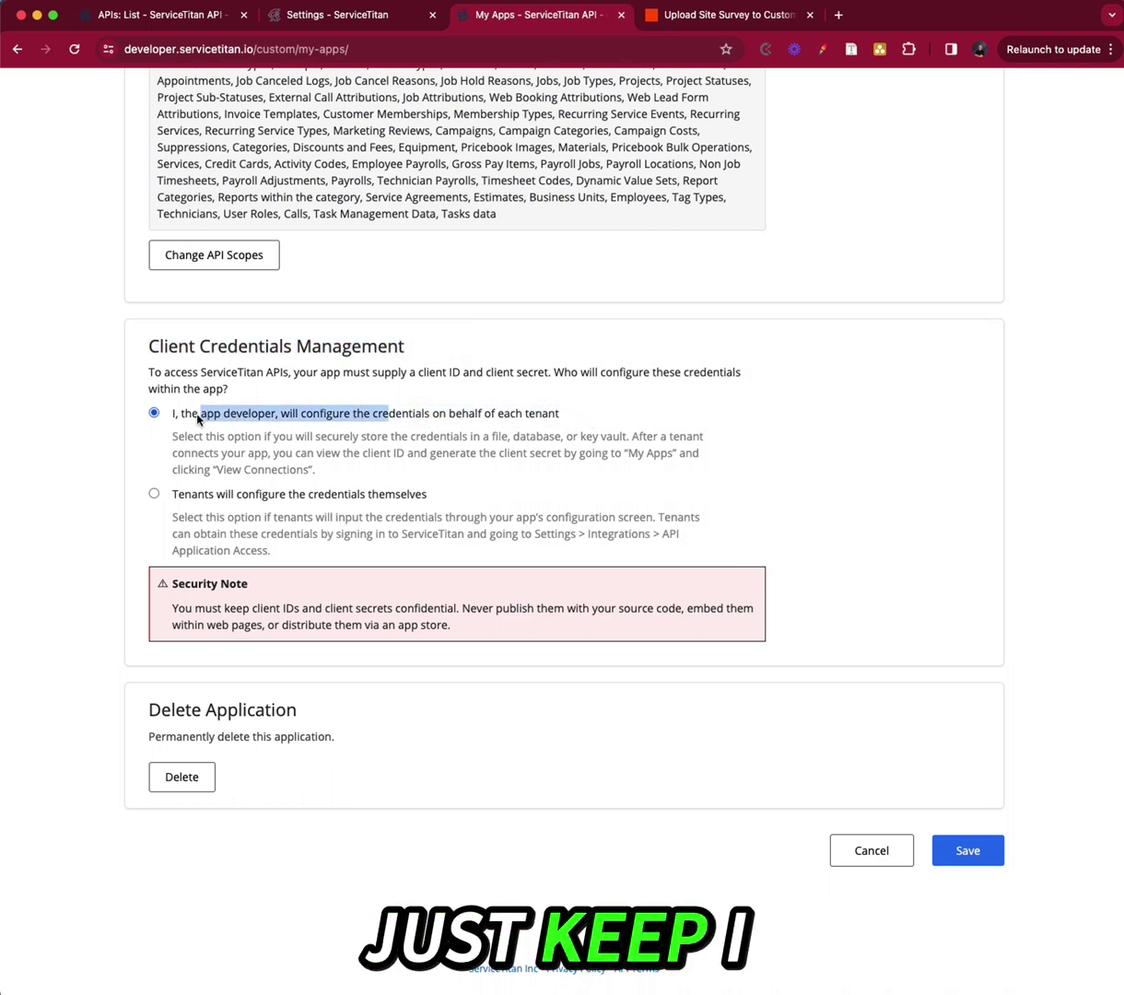
left_click(291, 417)
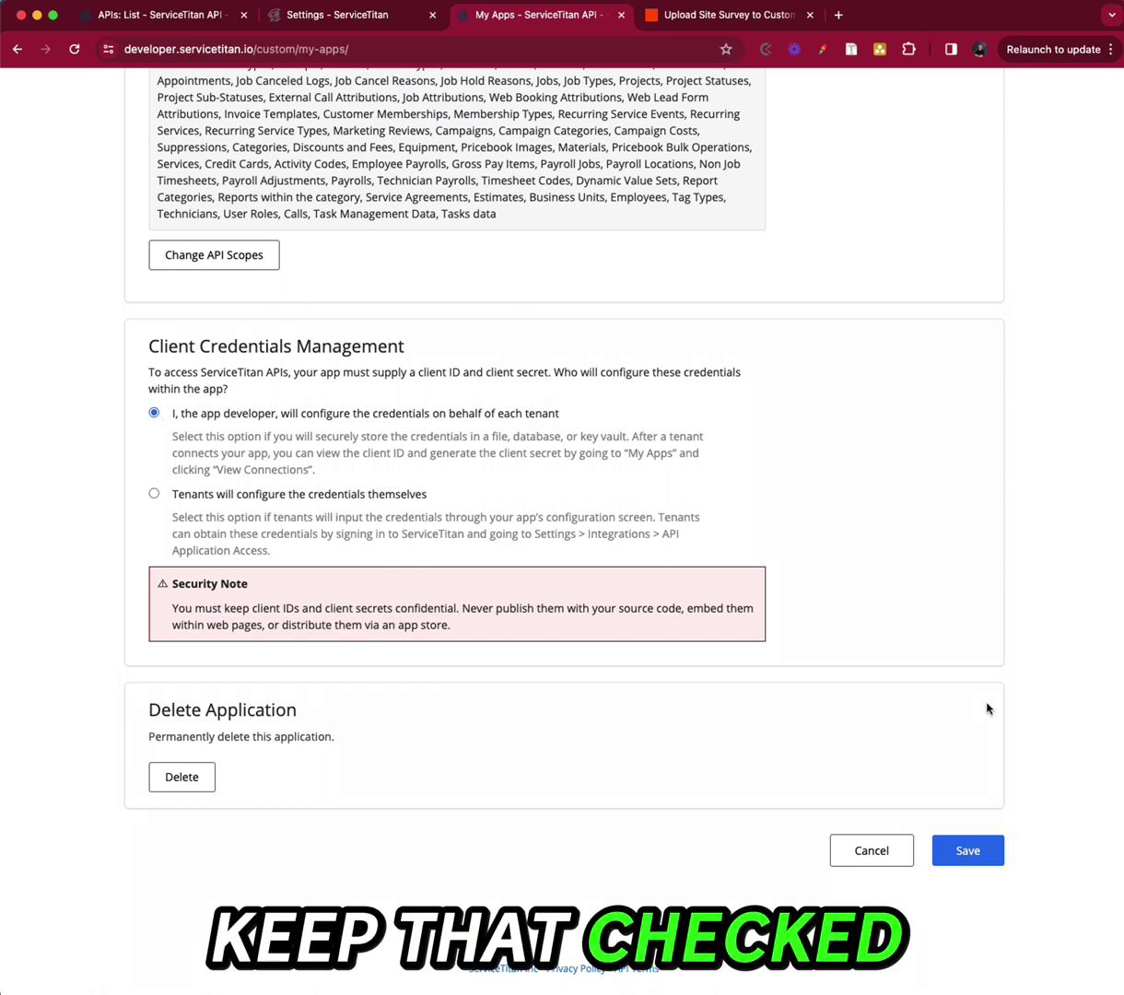
left_click(986, 853)
Start connecting the Zapier Connection app to the account's API application access
key("ctrl+shift+Tab")
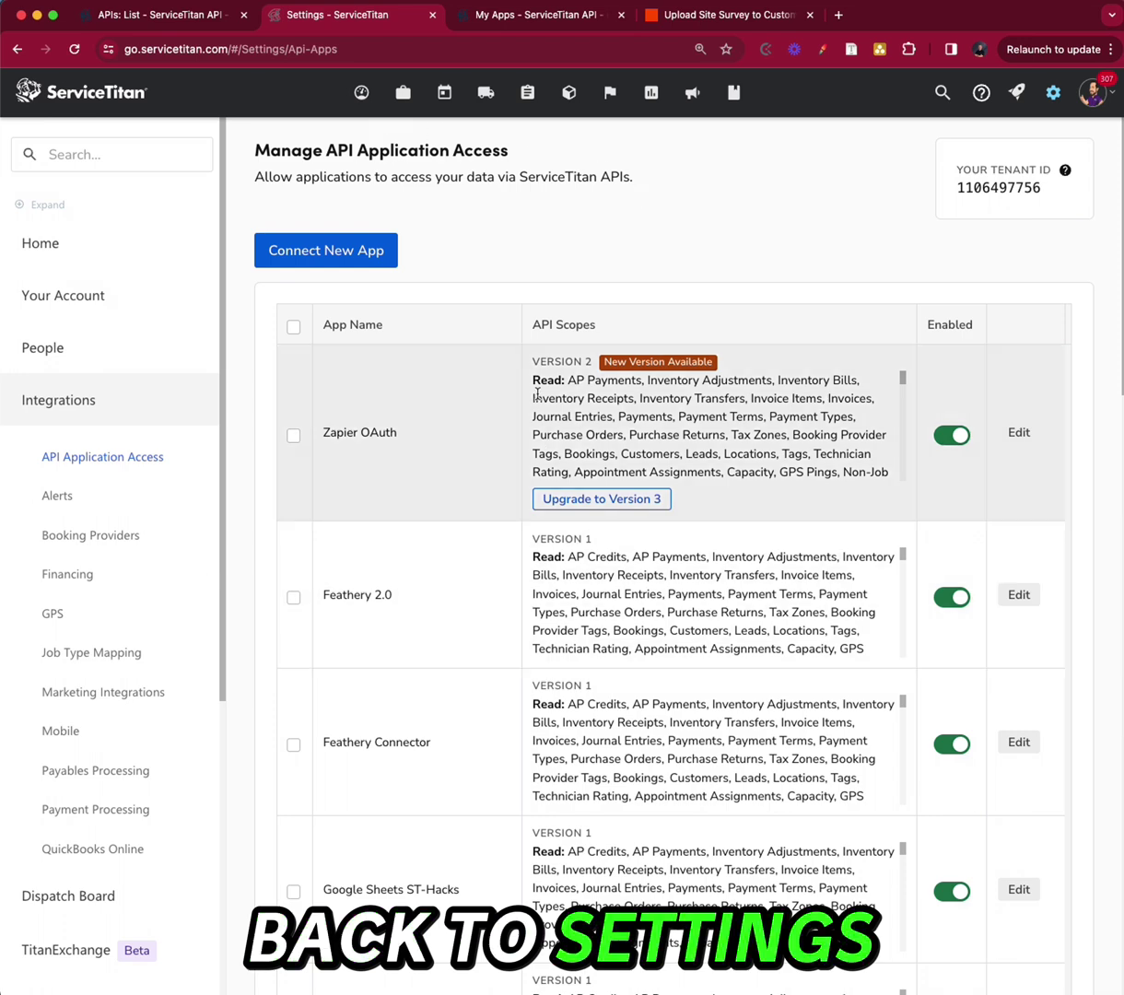
left_click(349, 255)
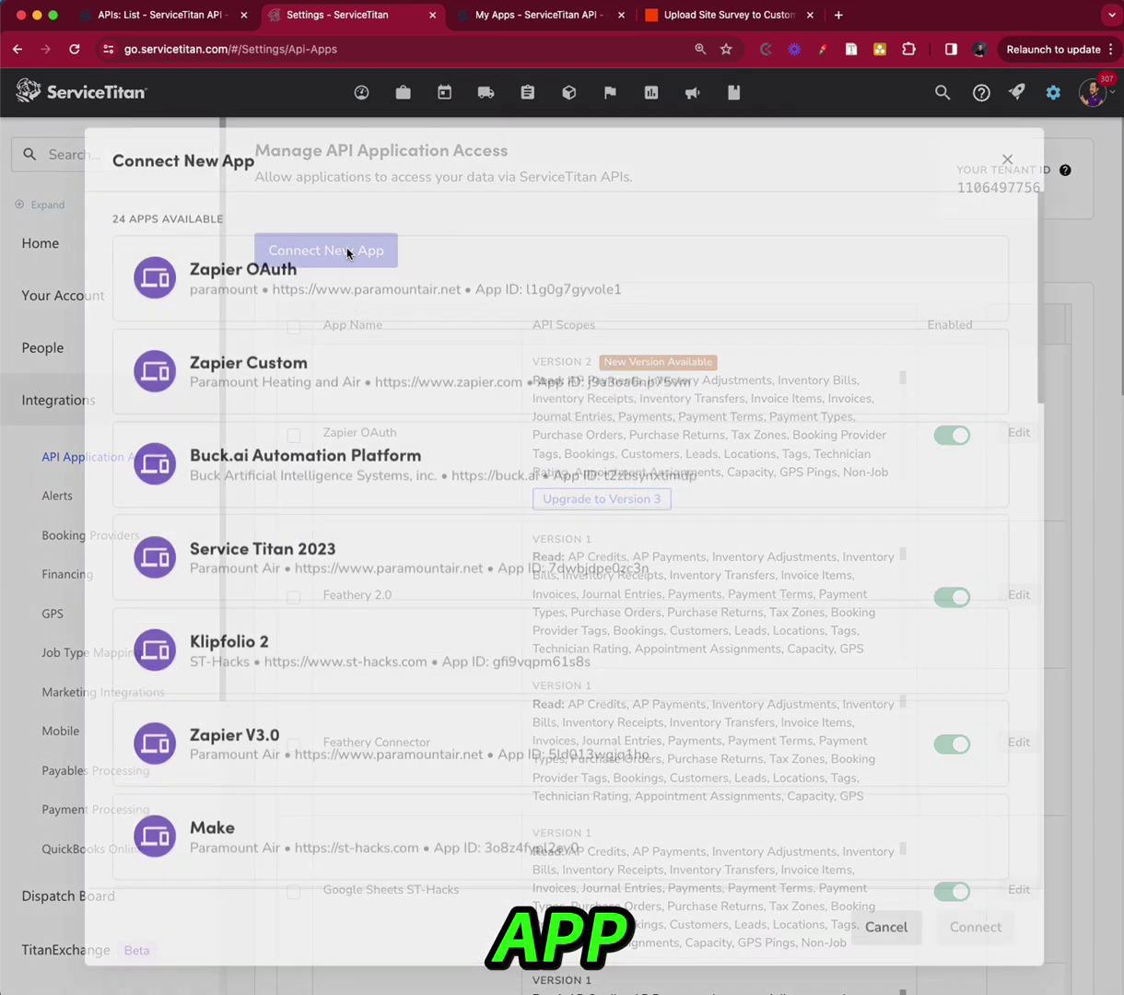
scroll(344, 738, "down", 10)
scroll(344, 776, "down", 5)
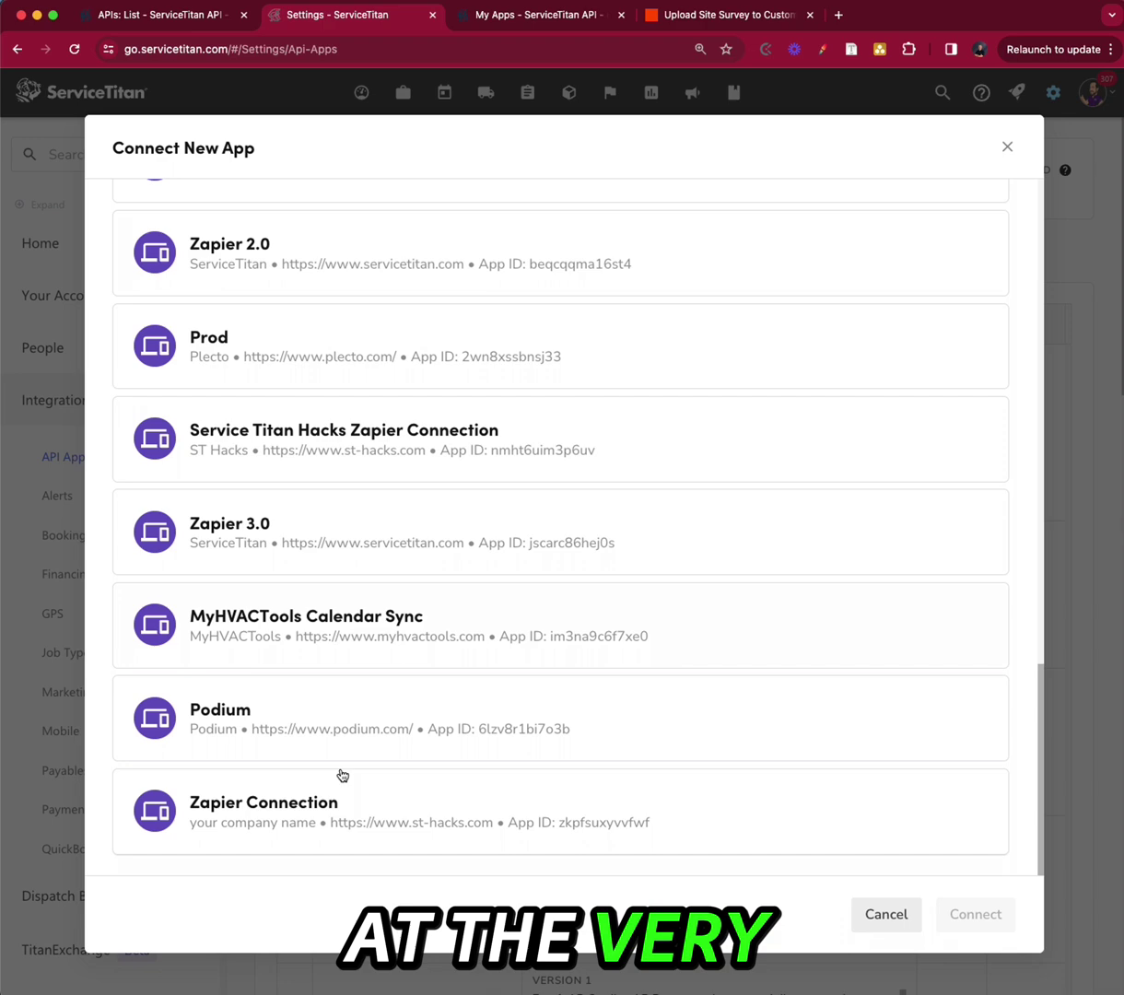
left_click(226, 809)
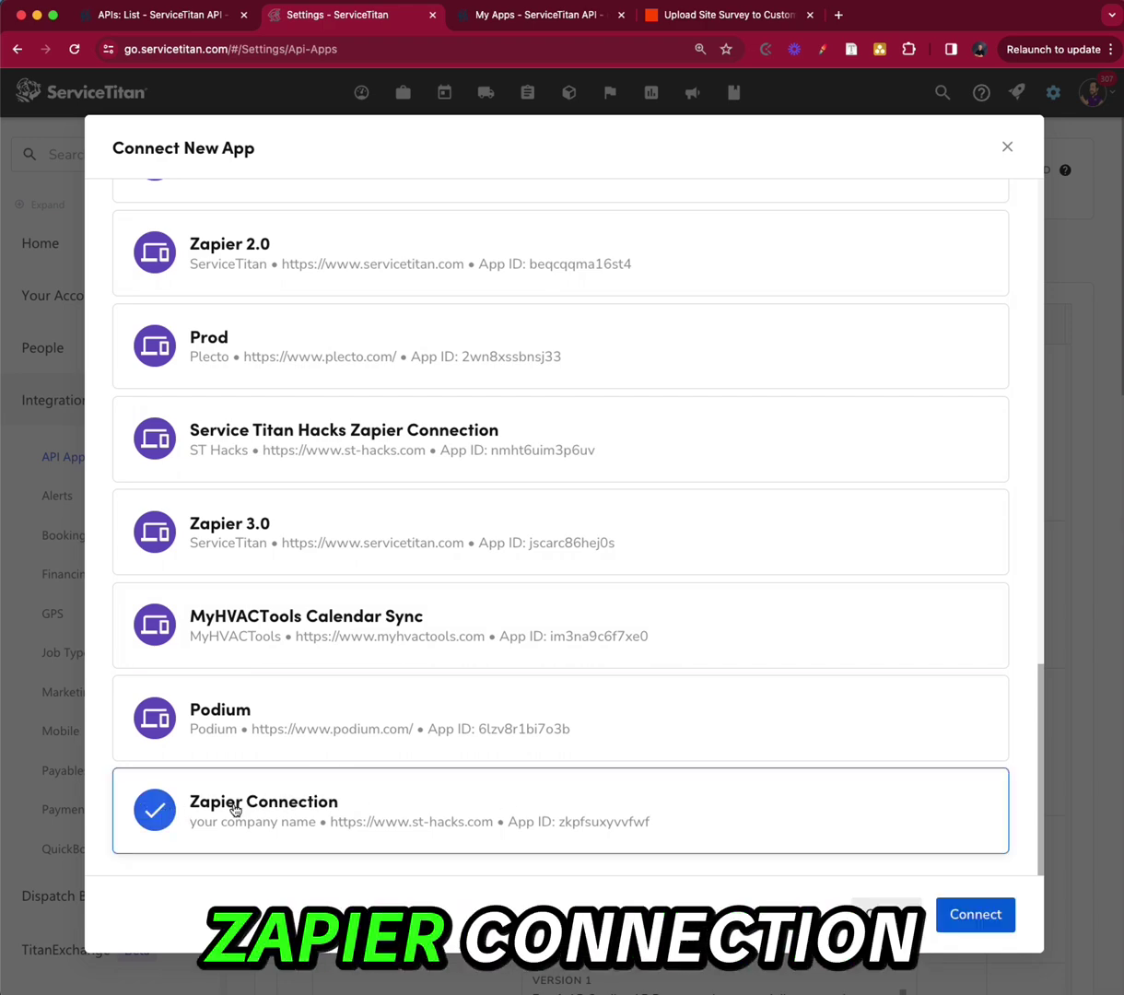
left_click(962, 915)
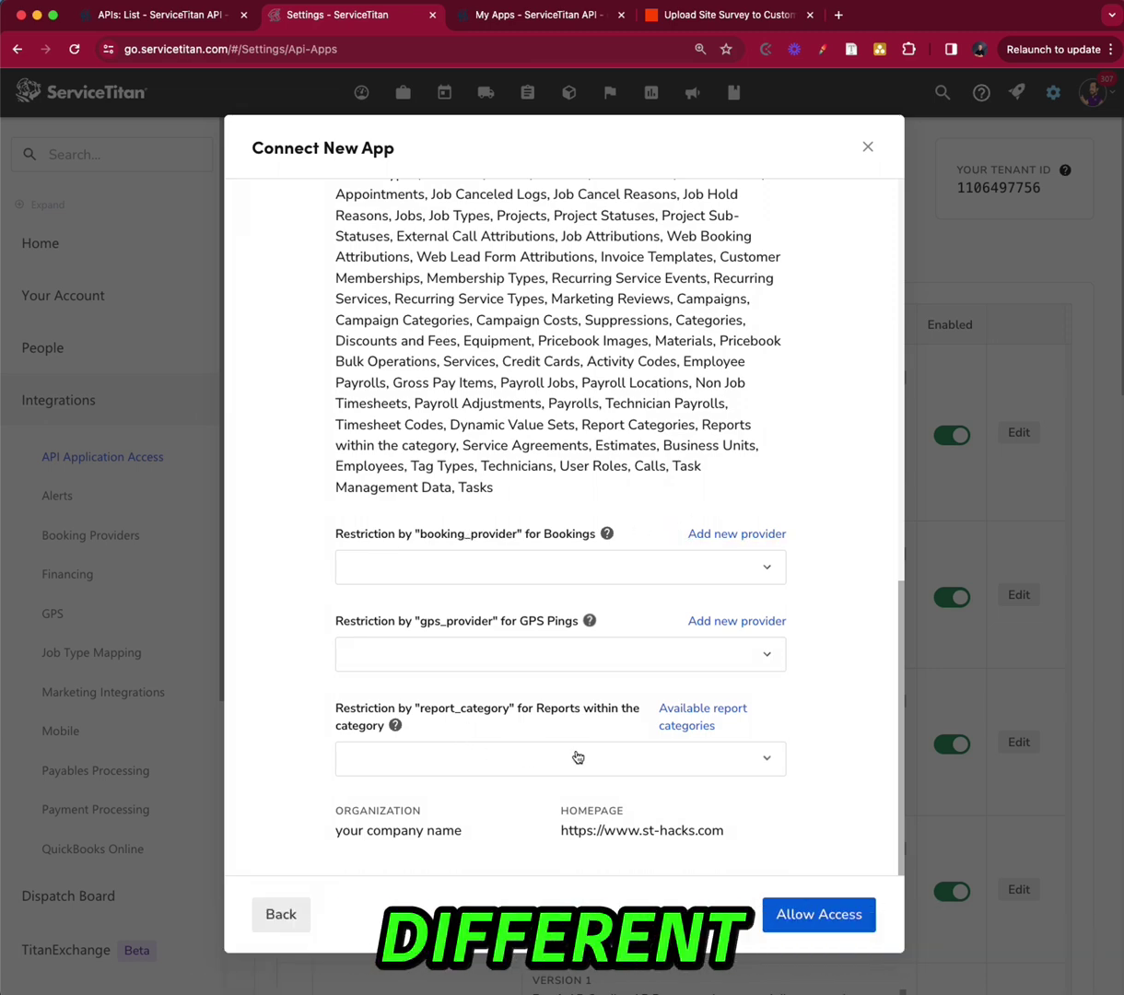
Set booking provider and report category to No restriction and GPS provider to Native
left_click(667, 574)
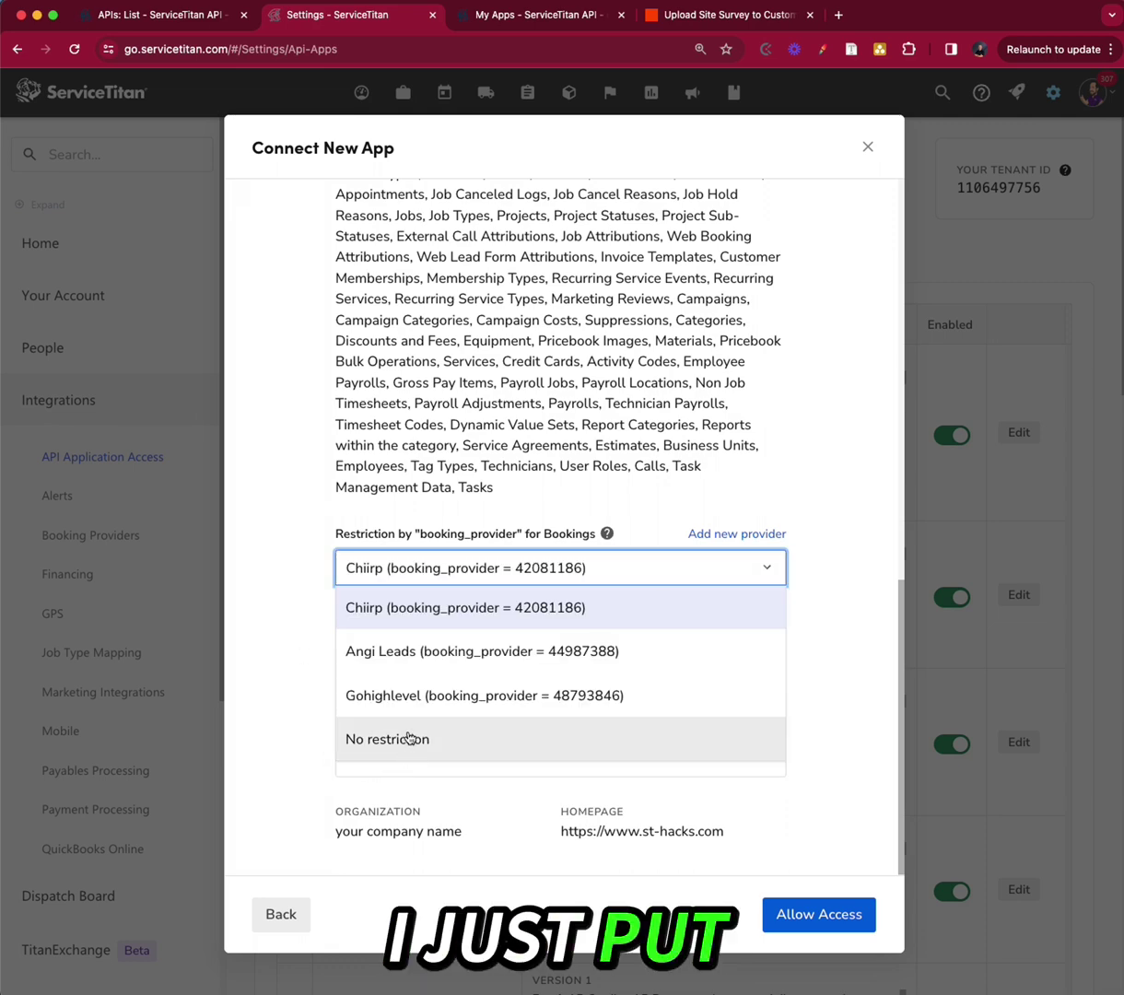
left_click(381, 808)
left_click(580, 656)
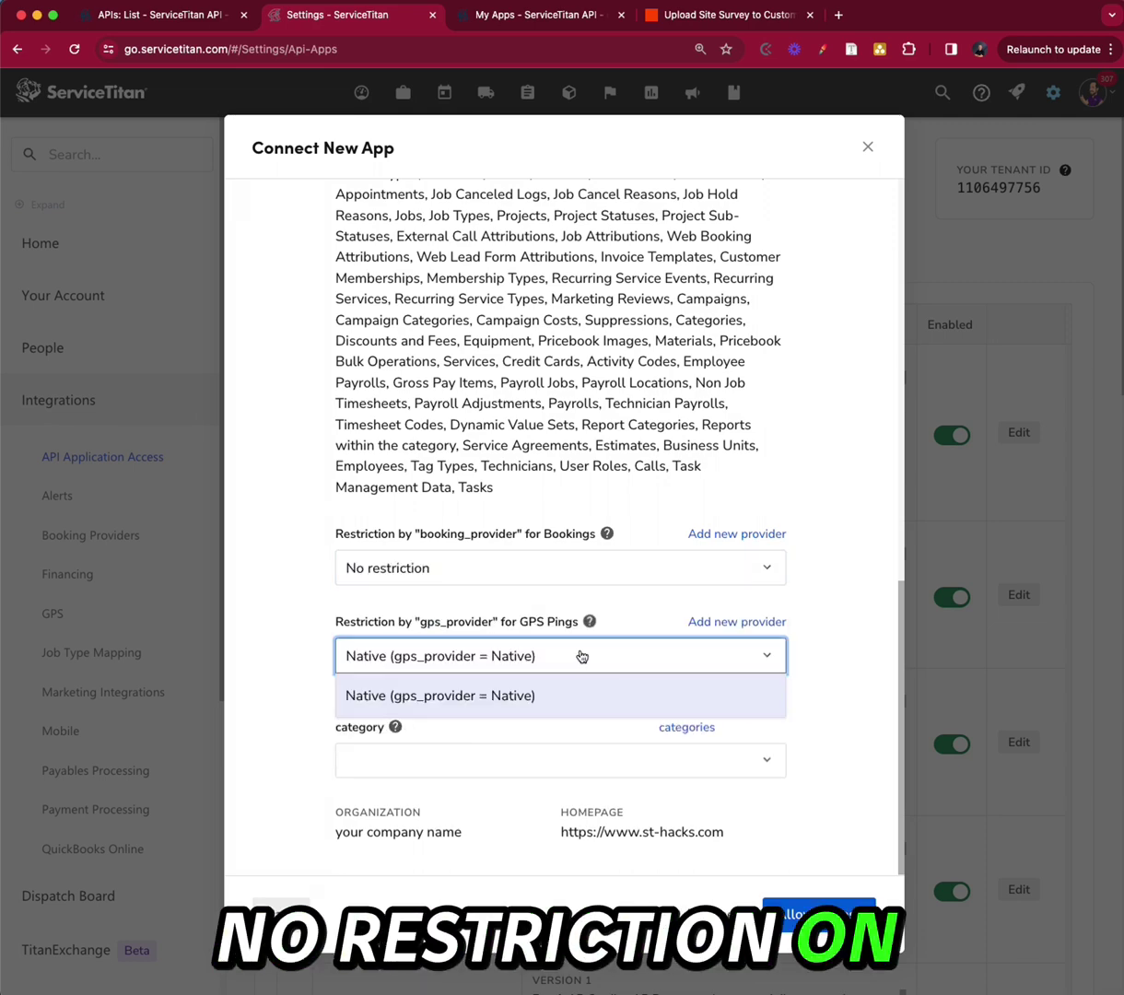
left_click(477, 694)
left_click(561, 759)
left_click(387, 798)
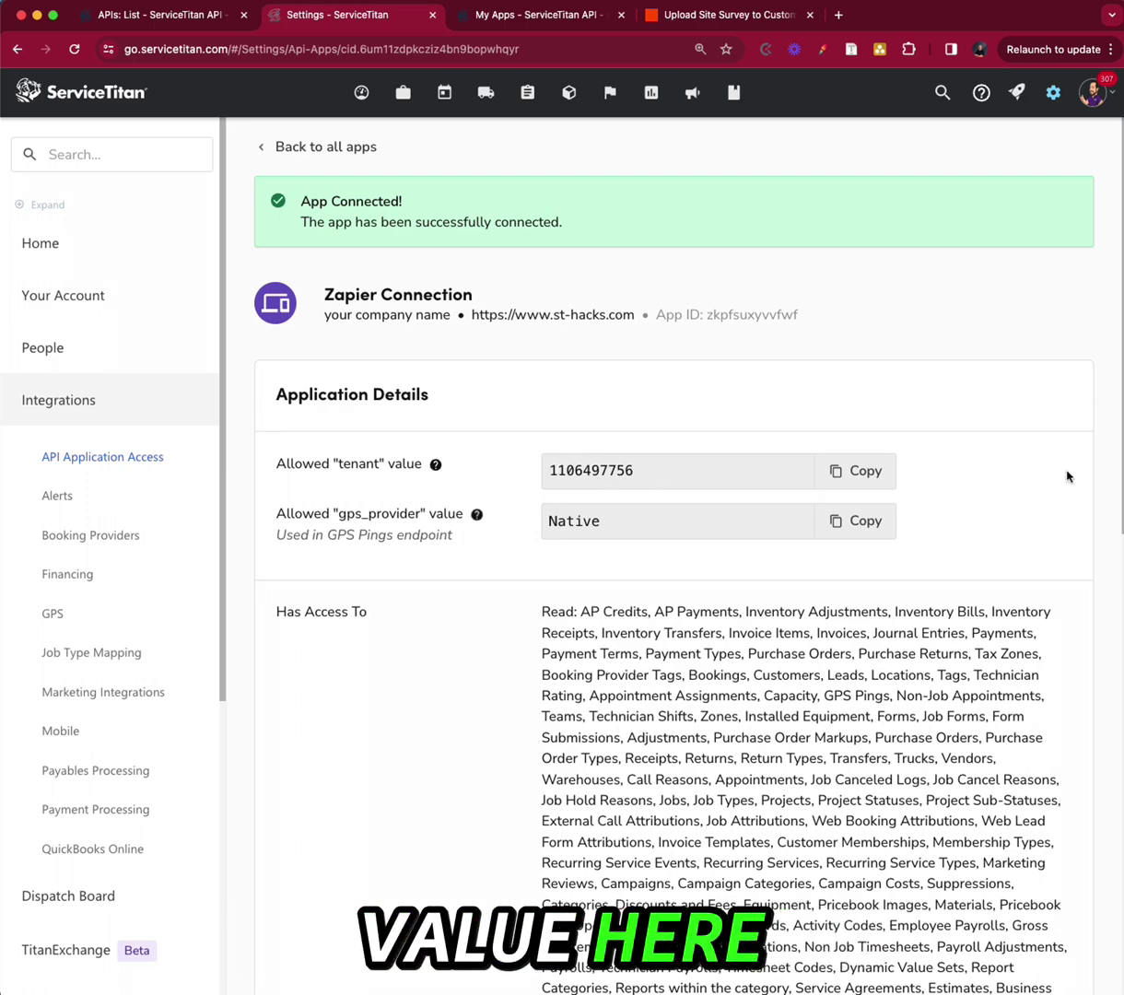
left_click(554, 17)
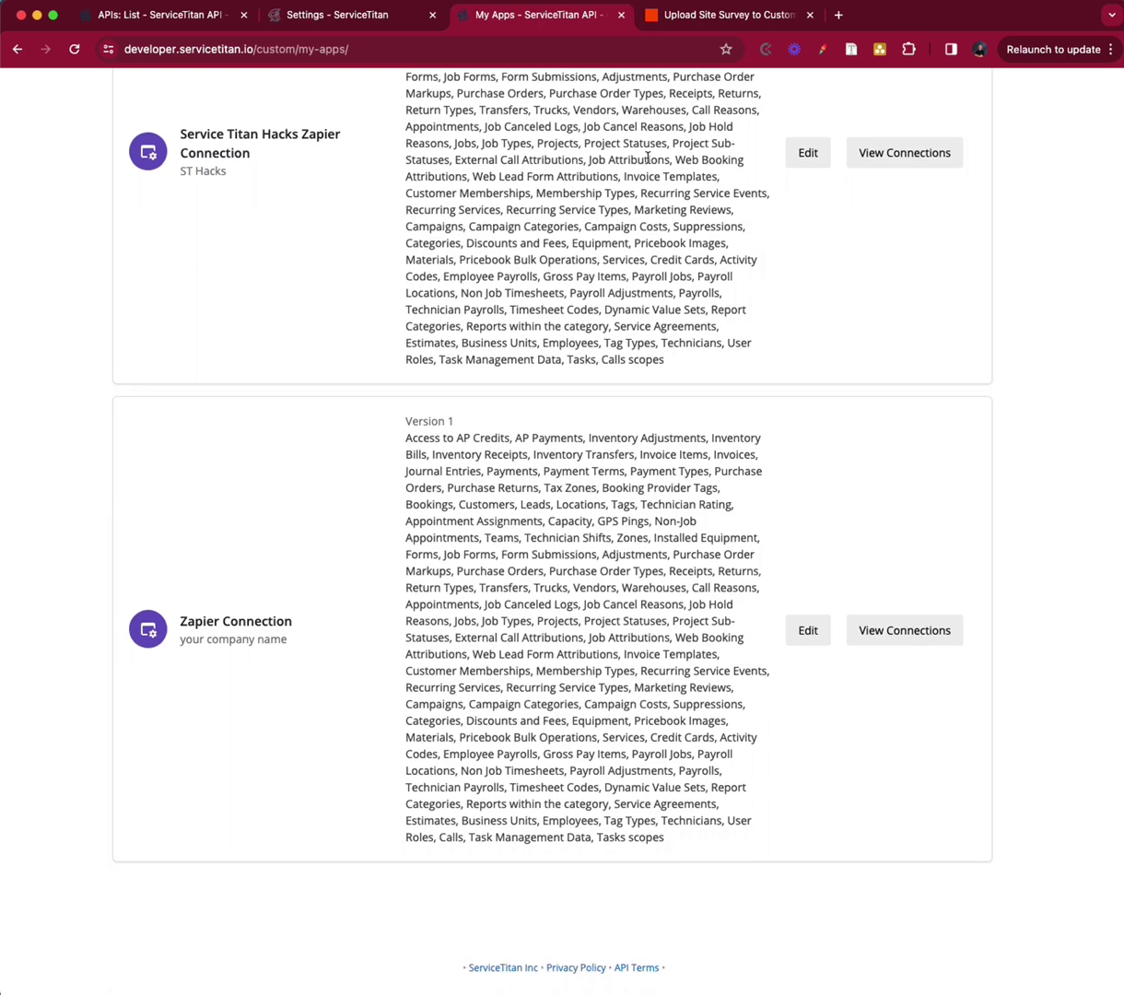
Open Zapier Connection's connections and review the tenant ID, Client ID and Client Secret column
left_click(914, 634)
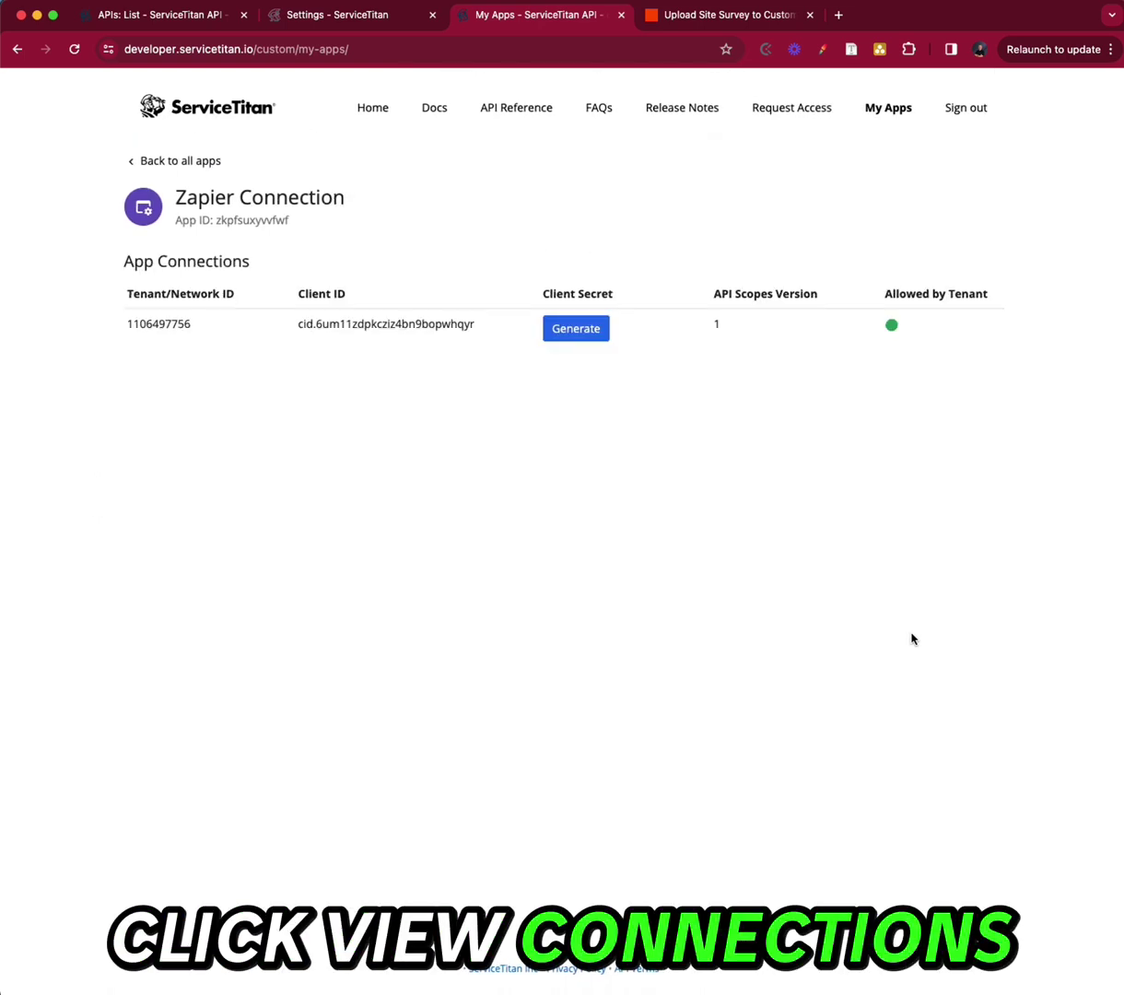
double_click(147, 324)
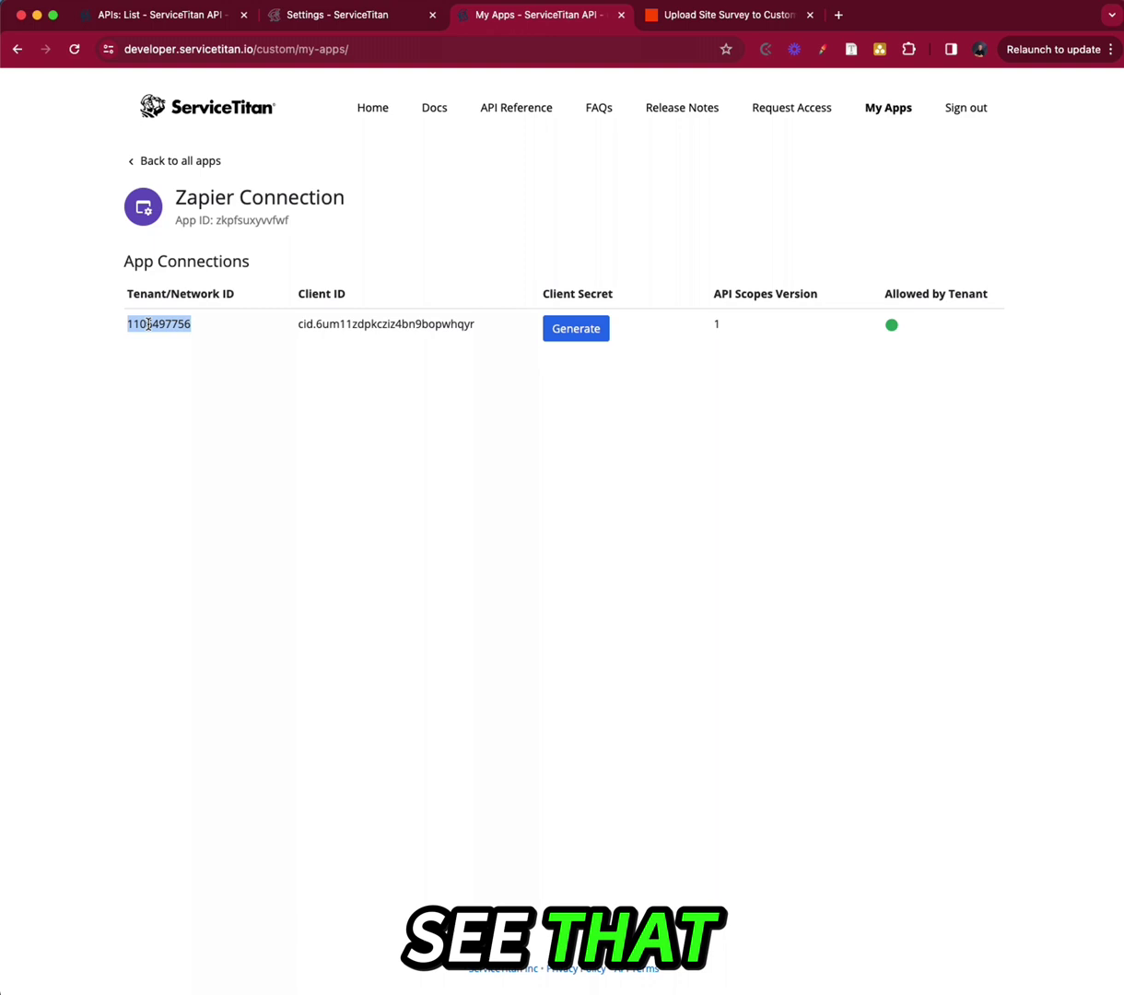
left_click(80, 366)
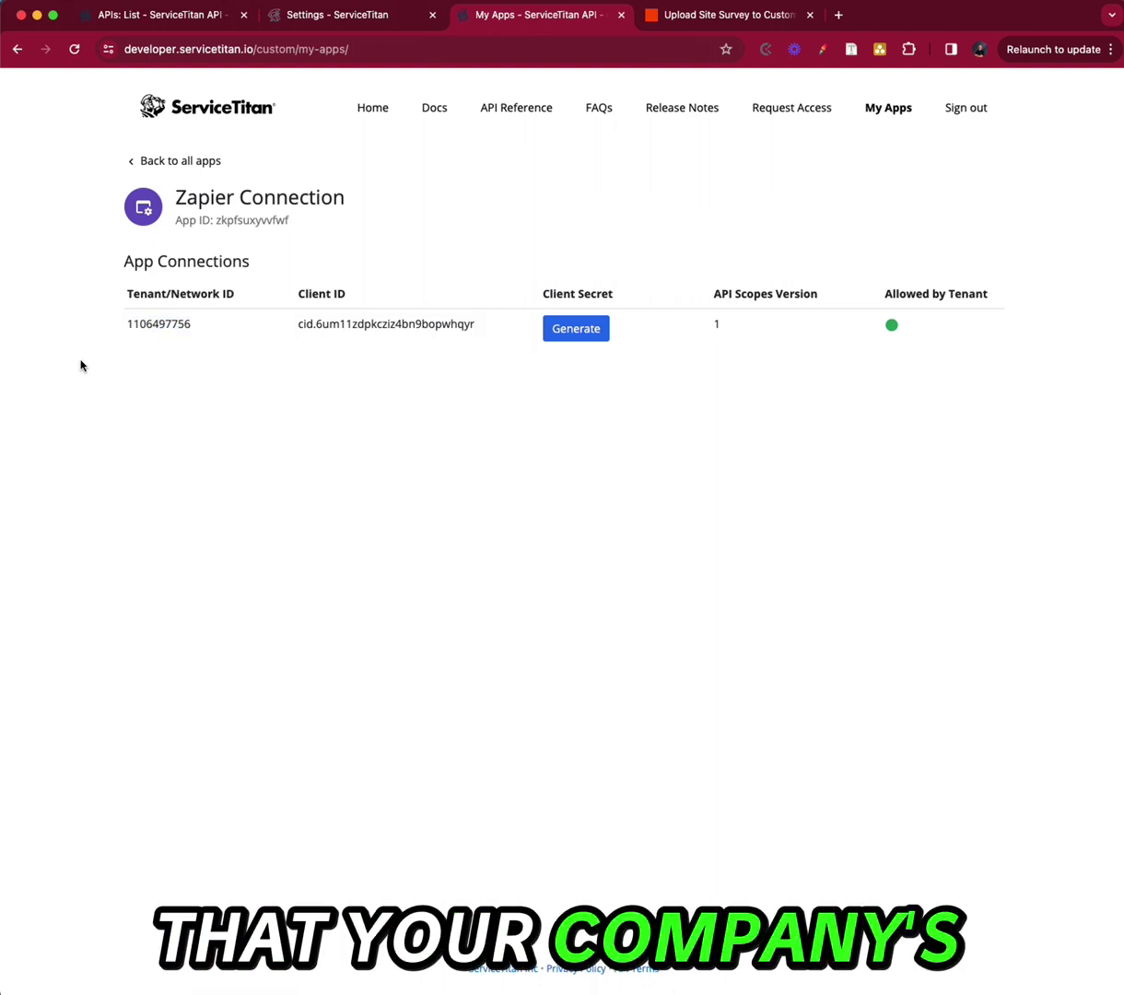
left_click_drag(216, 319, 118, 324)
left_click(98, 366)
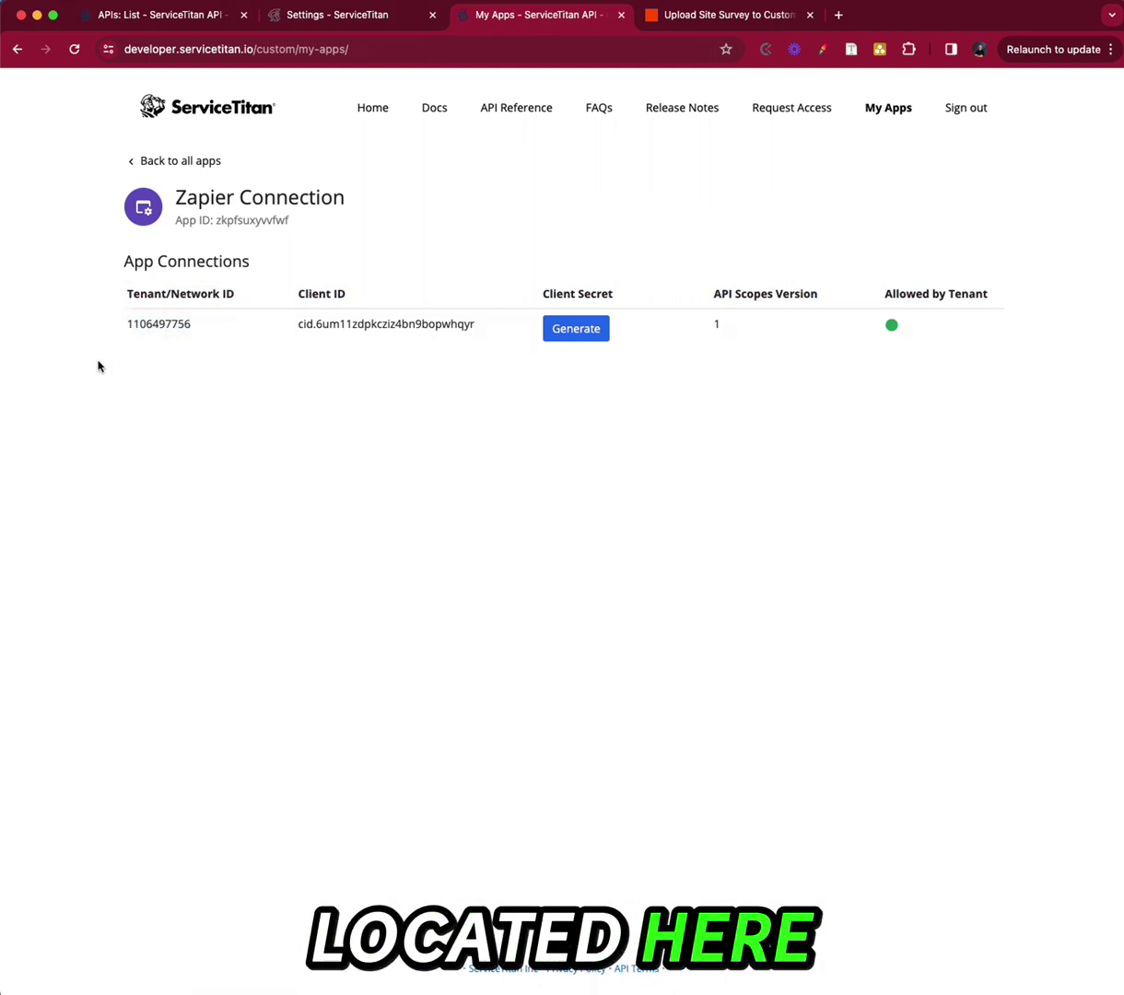
left_click_drag(487, 334, 288, 326)
left_click(352, 392)
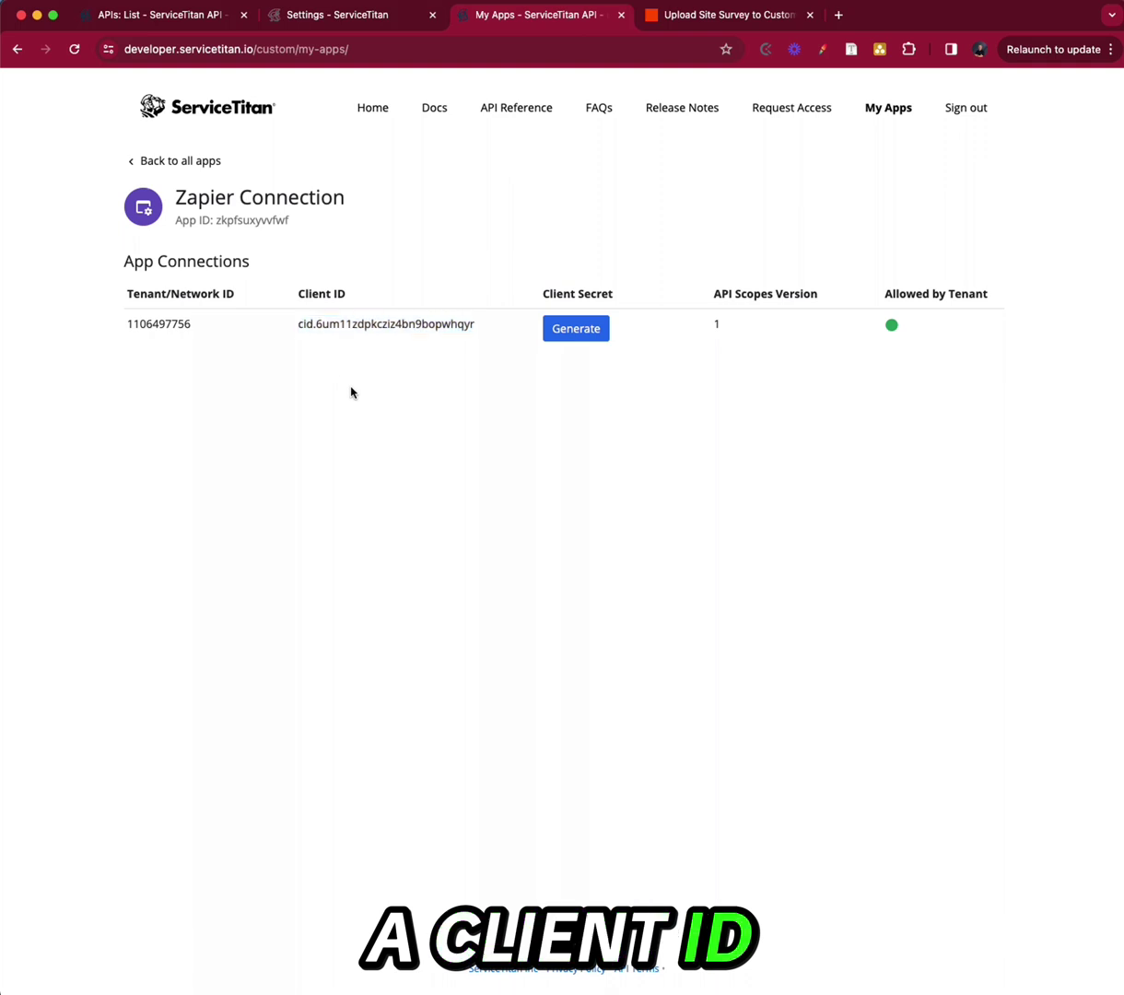
left_click_drag(620, 295, 531, 293)
left_click(572, 436)
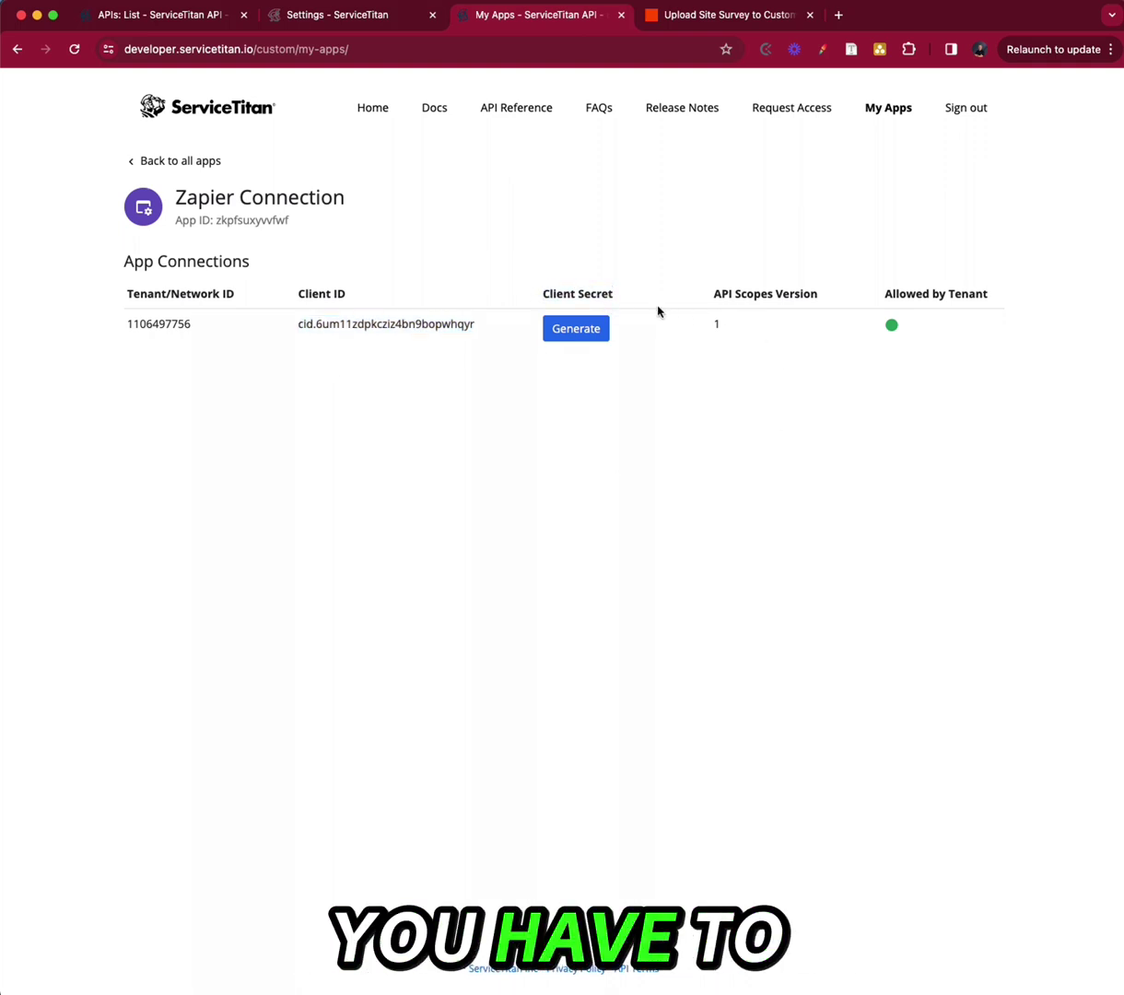
Generate a new client secret, copy it, and close the one-time secret display
left_click(576, 329)
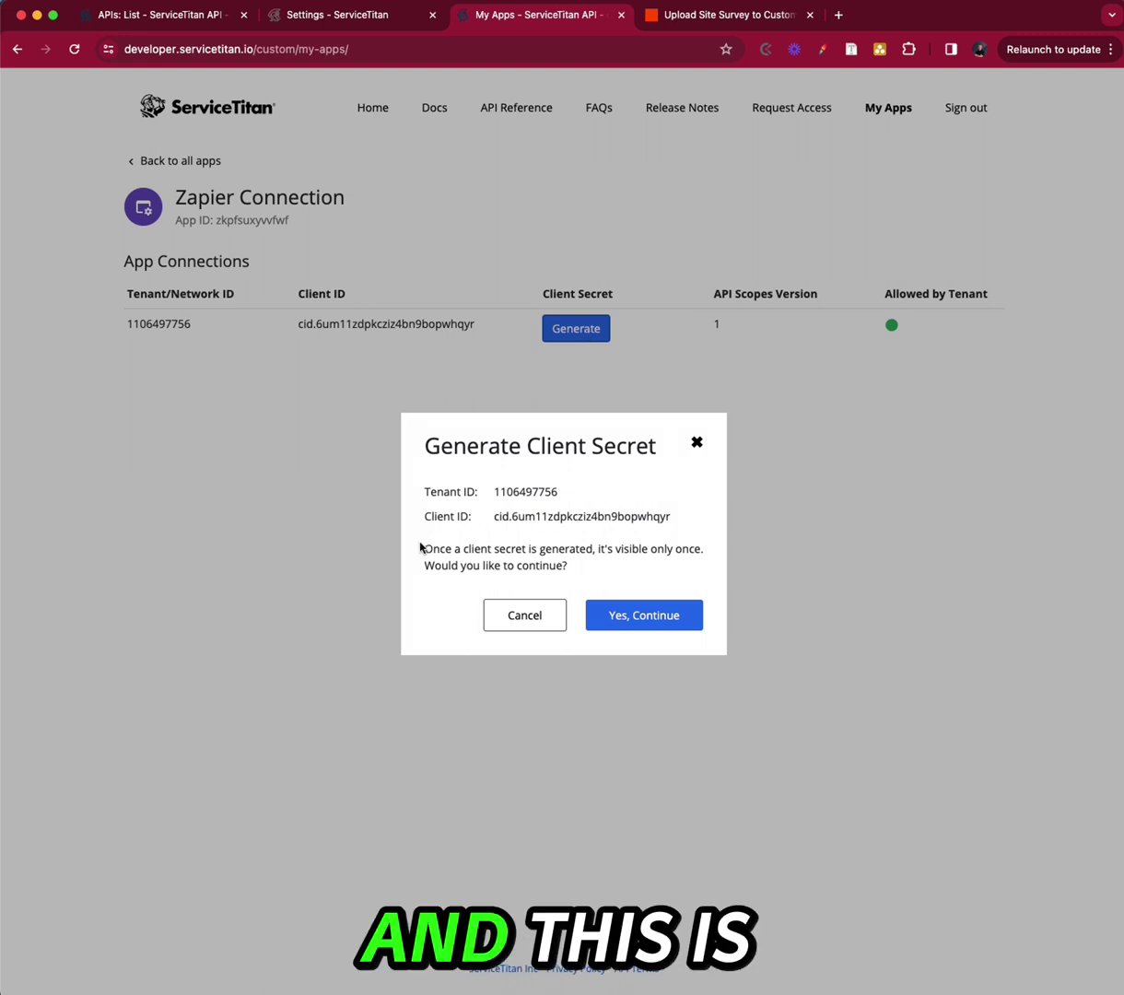
left_click_drag(507, 547, 592, 575)
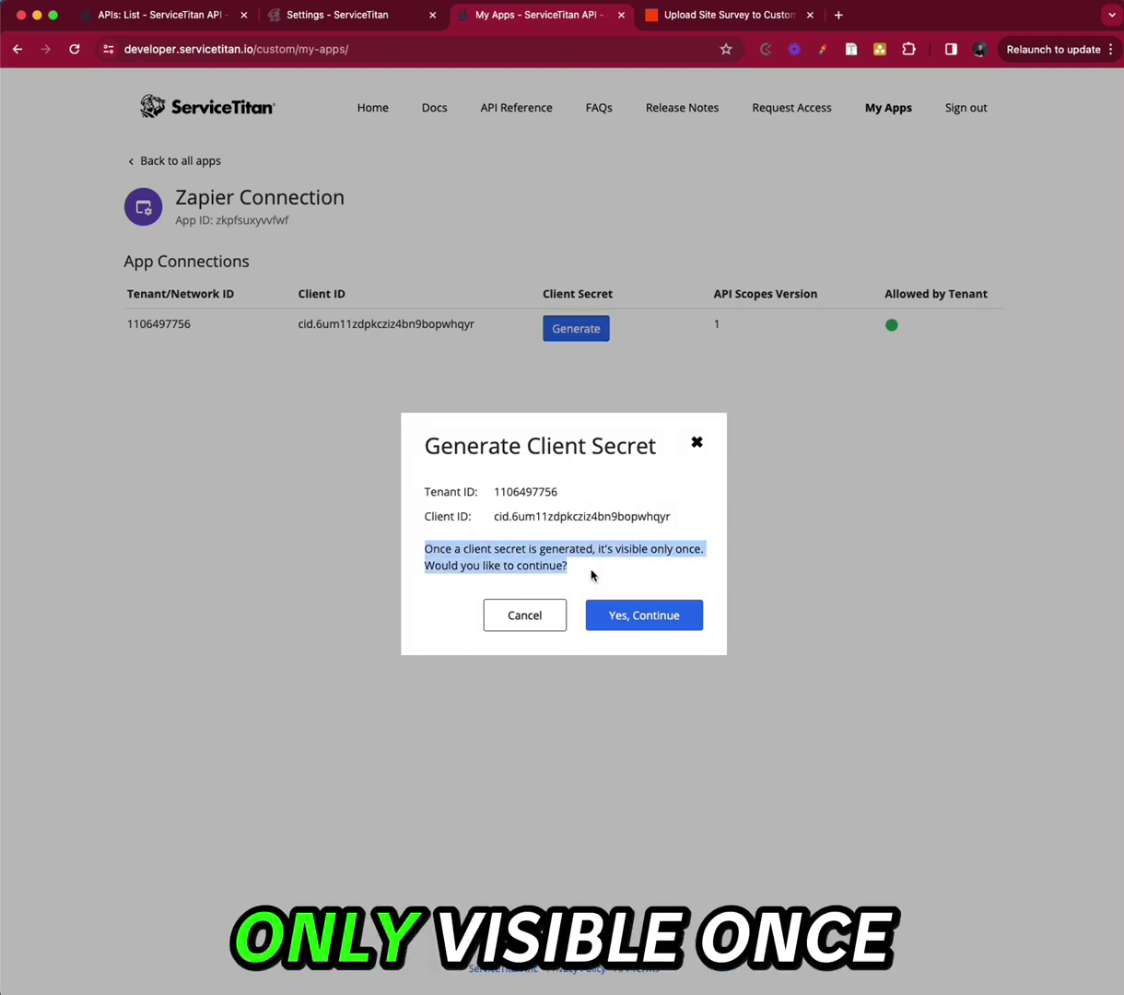
left_click(679, 522)
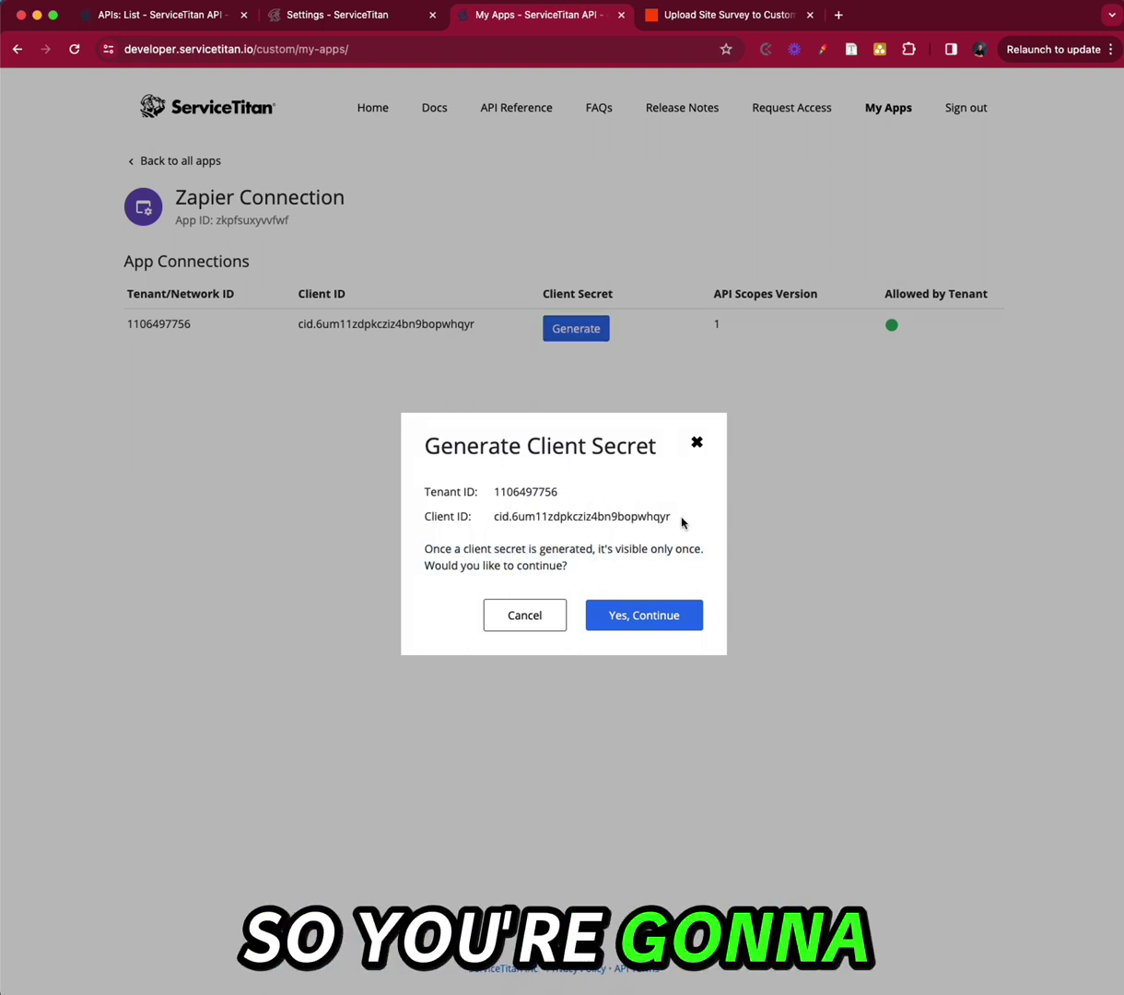
left_click(651, 624)
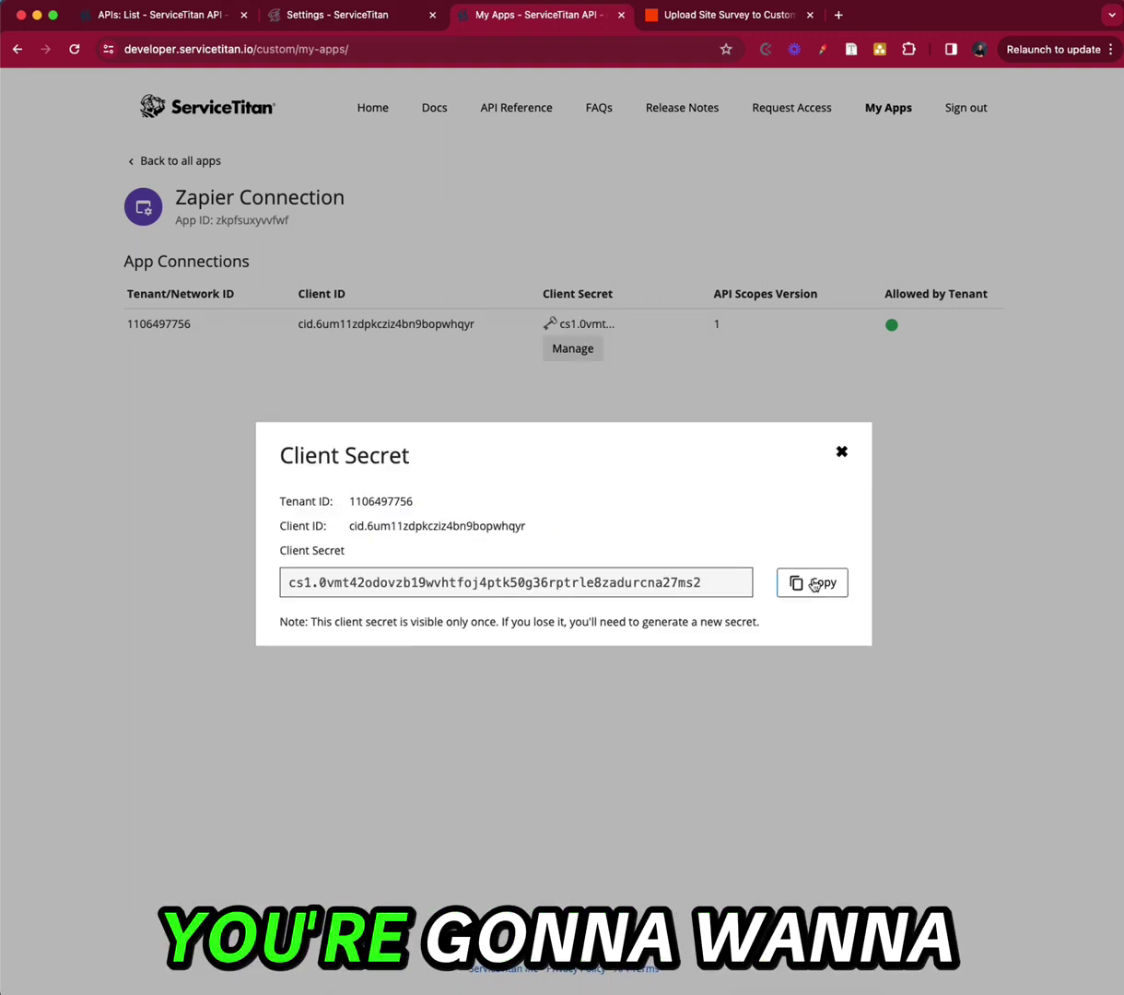
left_click(815, 584)
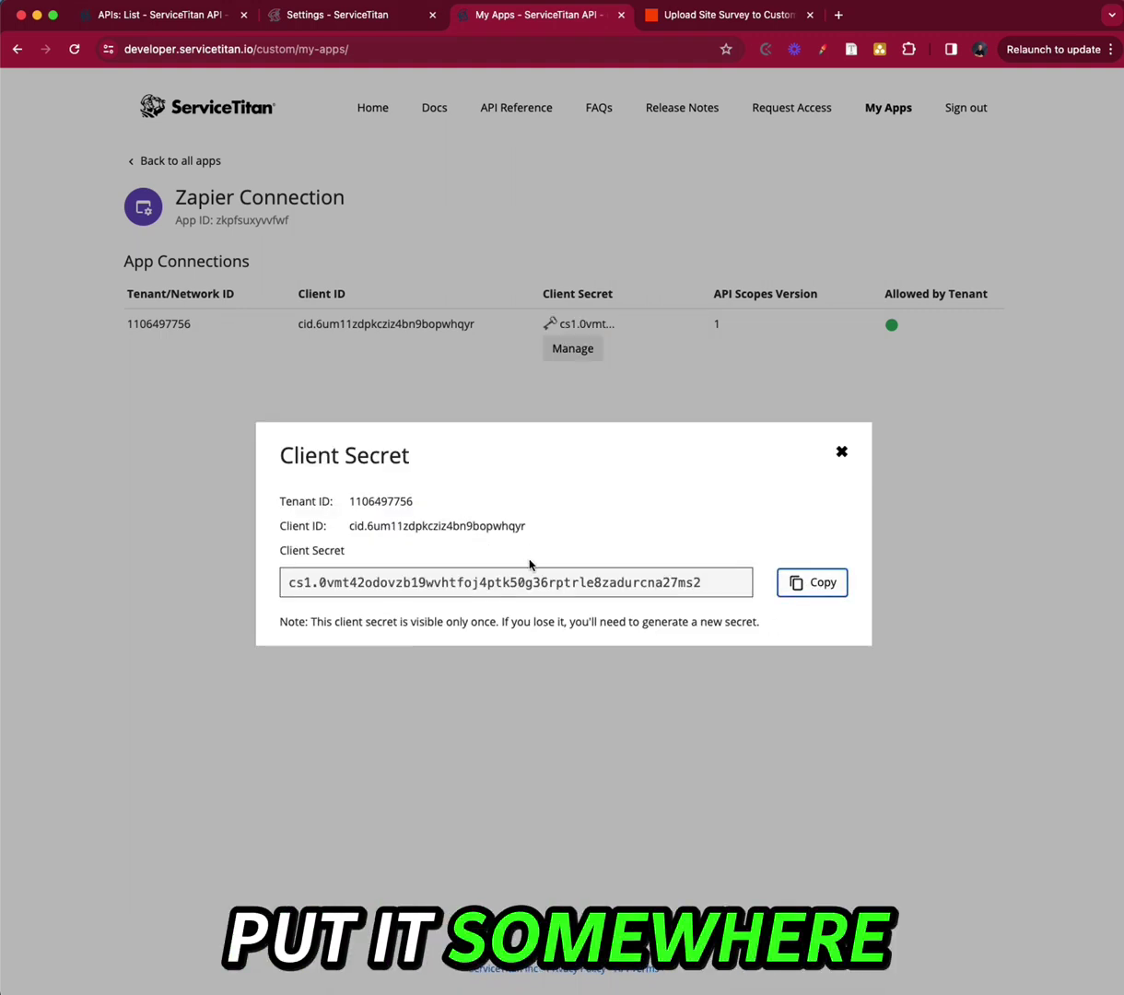
key("super+Tab")
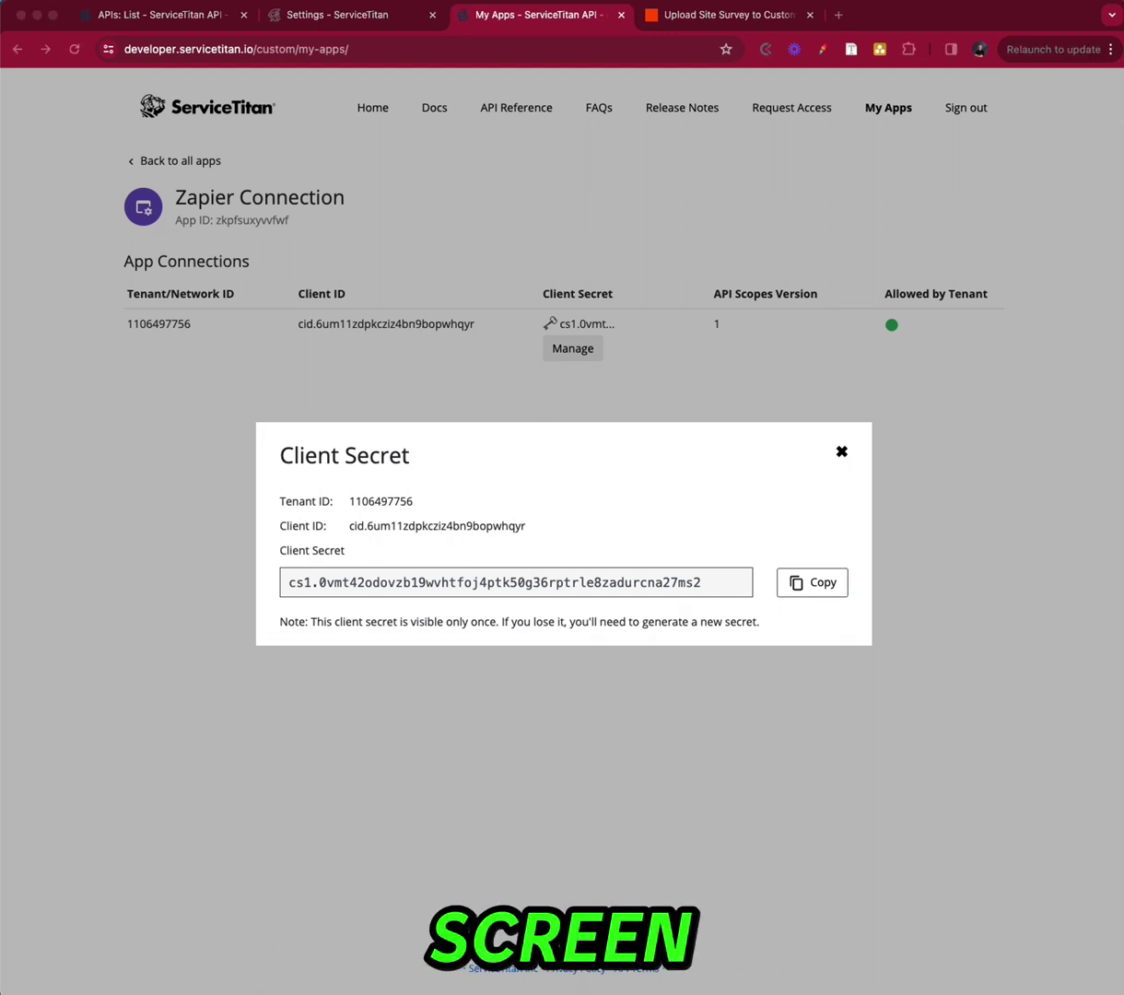
key("super+Tab")
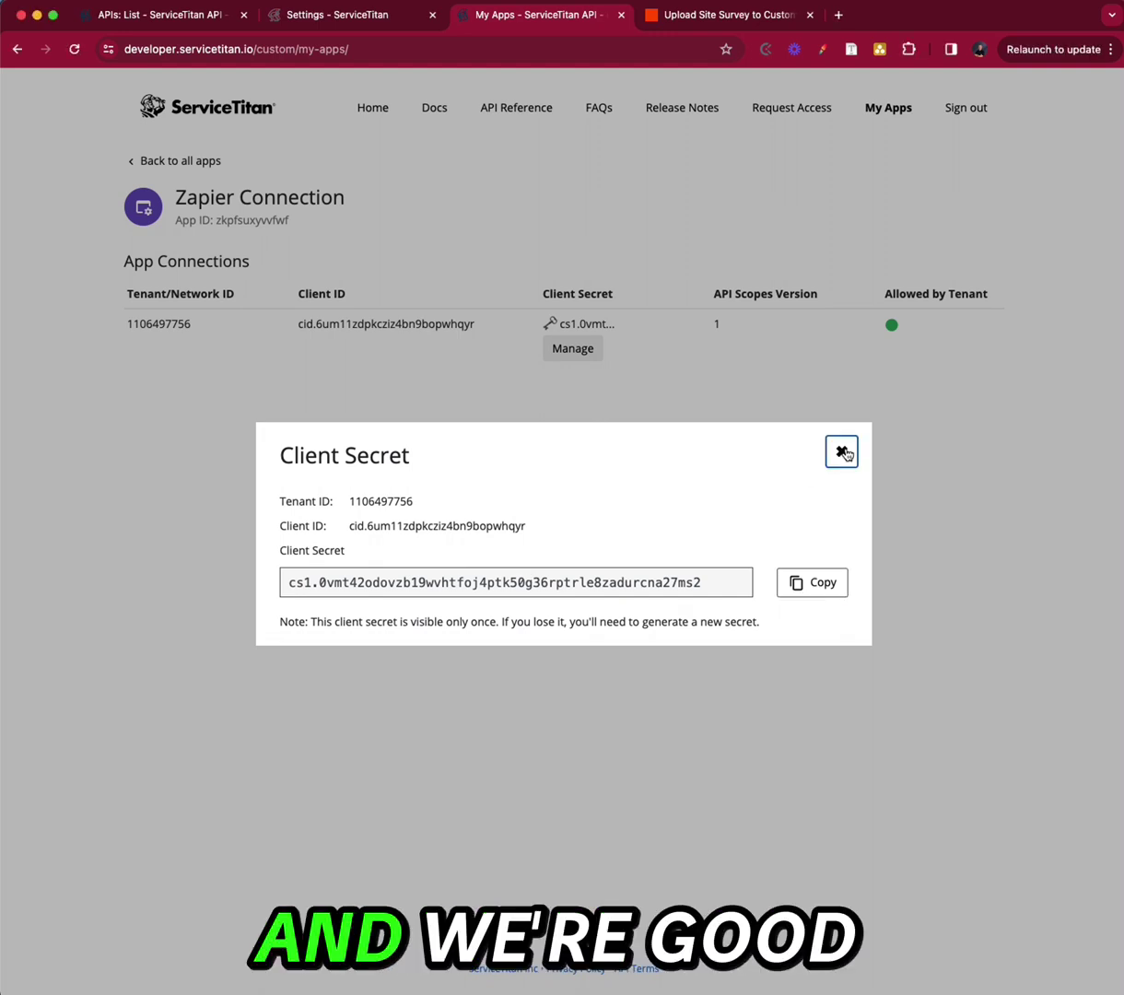
left_click(841, 452)
left_click_drag(120, 260, 1085, 371)
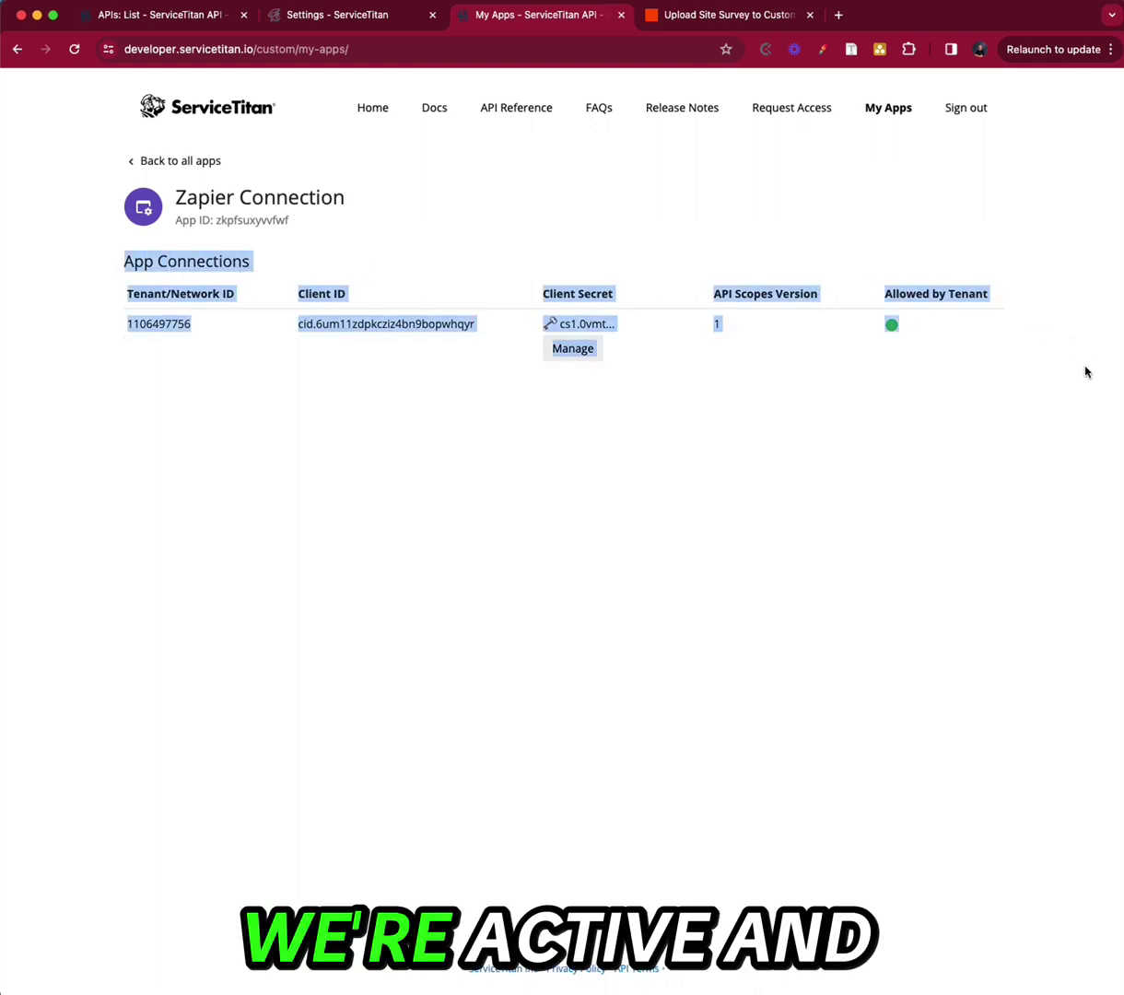
Open the Zapier Connection app's edit page and copy its application key
left_click(621, 436)
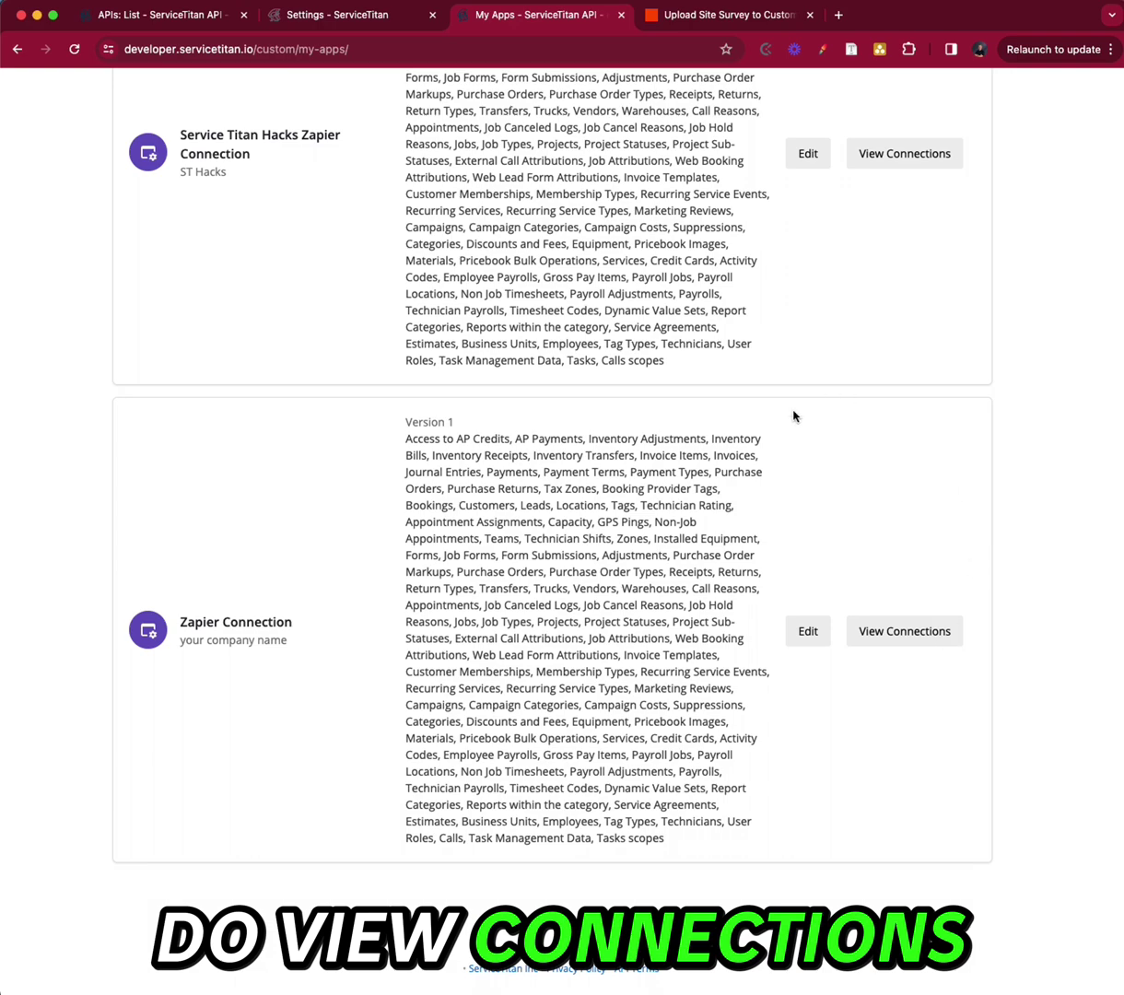
left_click(808, 633)
scroll(309, 466, "up", 3)
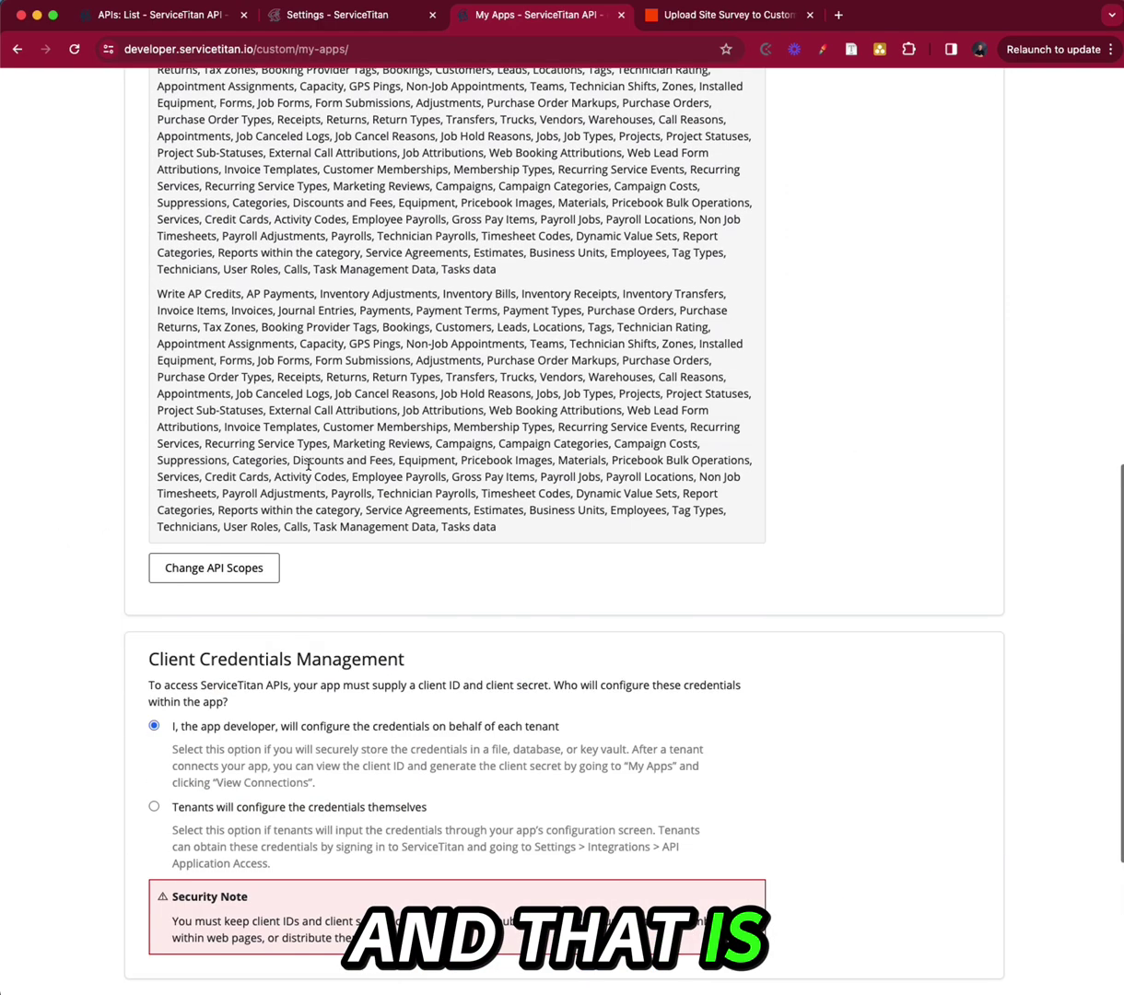
scroll(309, 465, "up", 10)
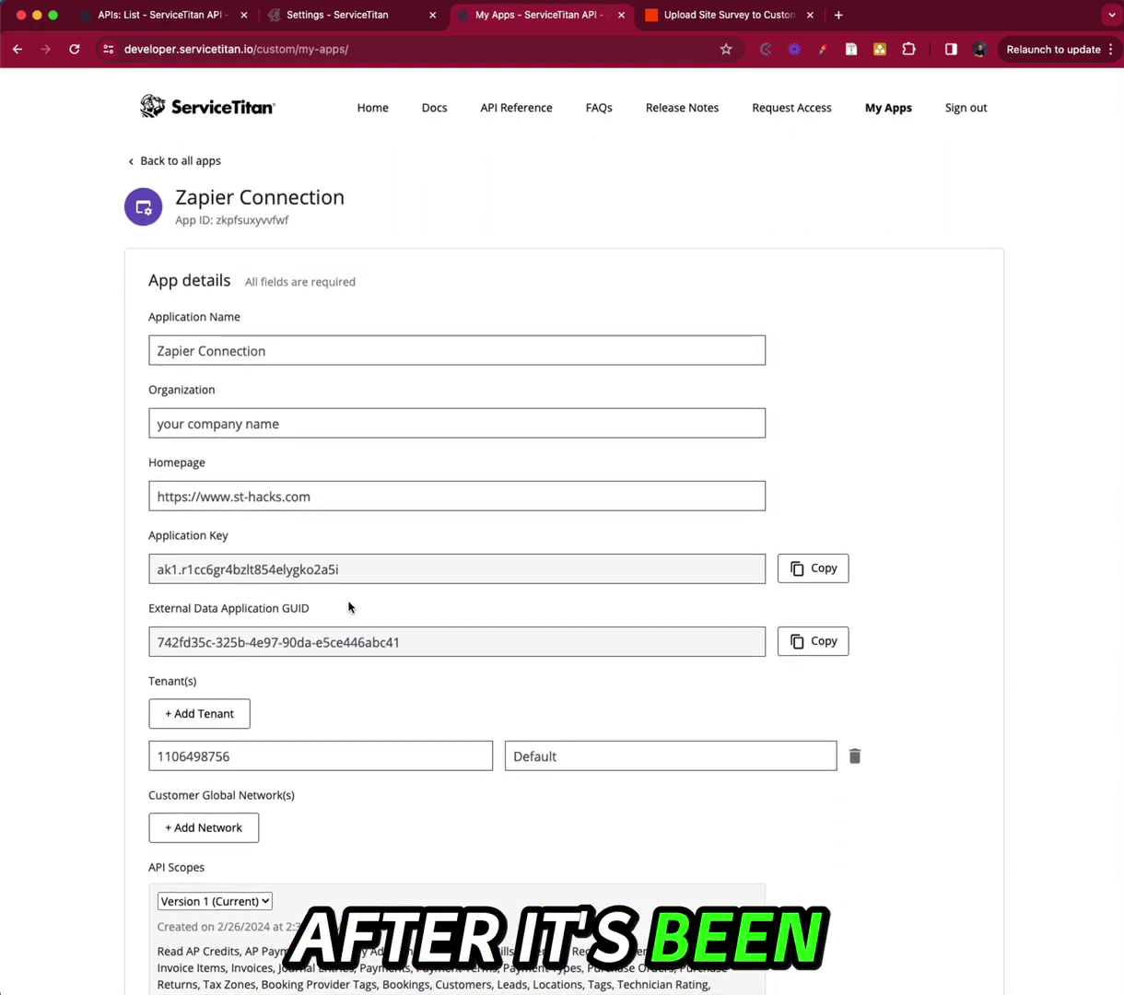
double_click(251, 572)
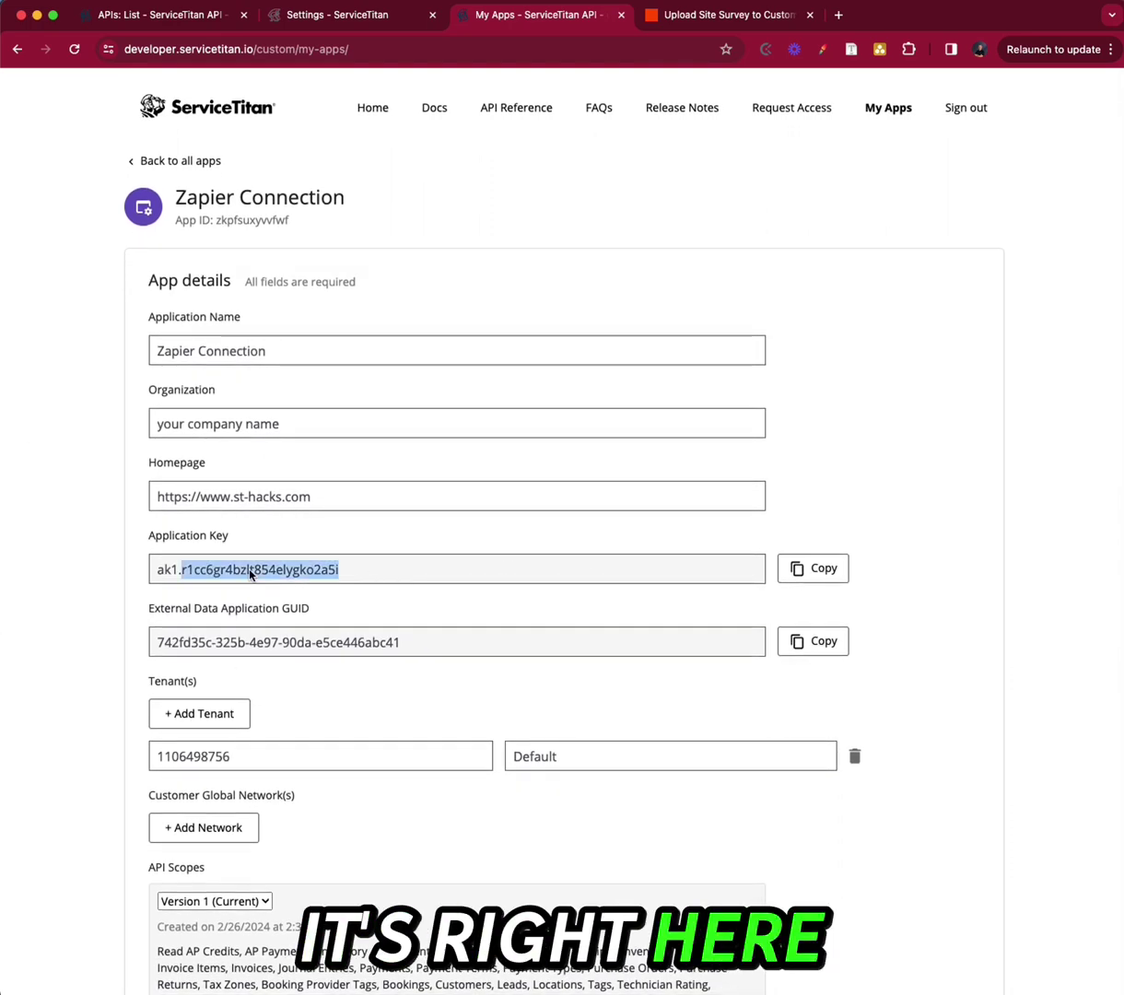
left_click(244, 573)
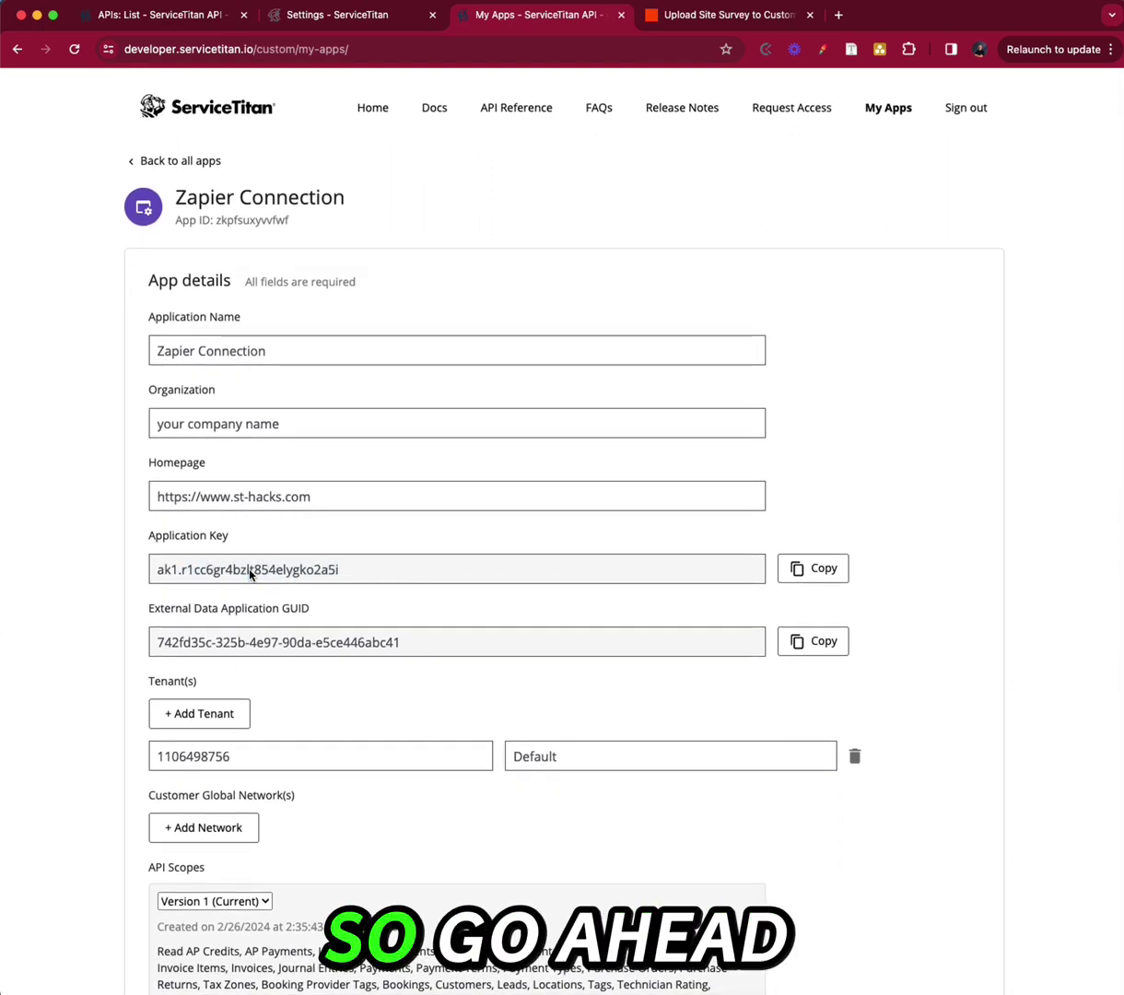
left_click(818, 572)
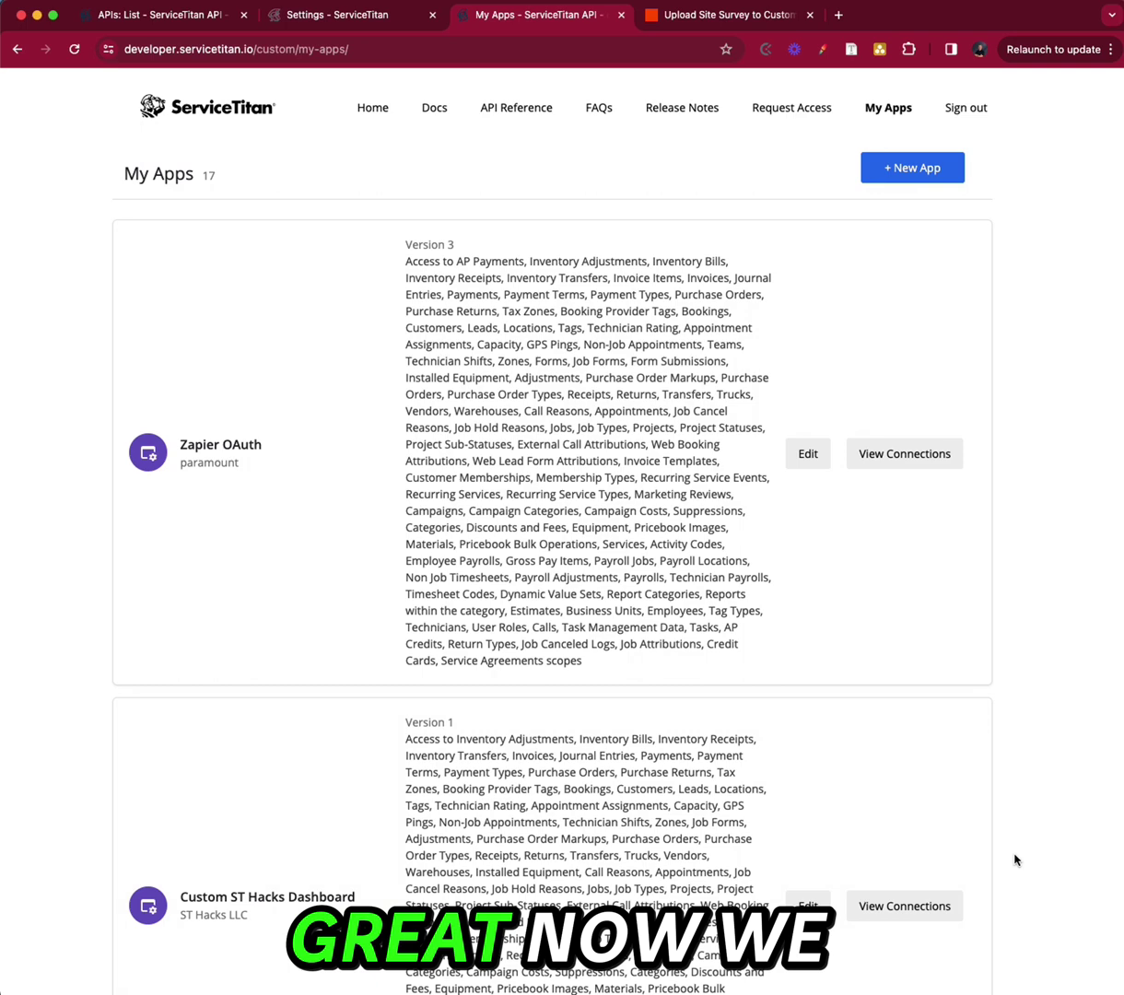
Return to the Upload Site Survey zap, close the Get Job ID panel and fit the zap to view
left_click(748, 19)
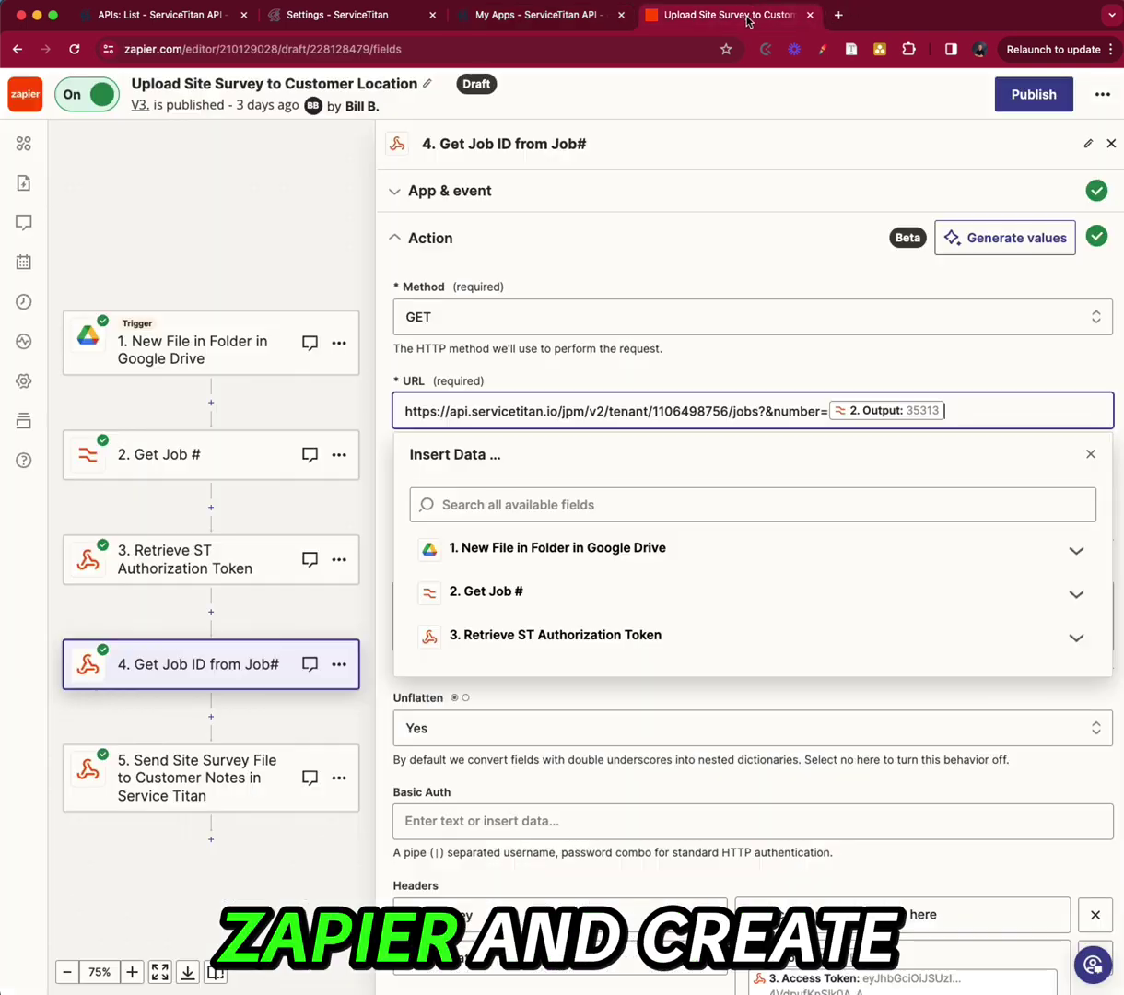
left_click(278, 181)
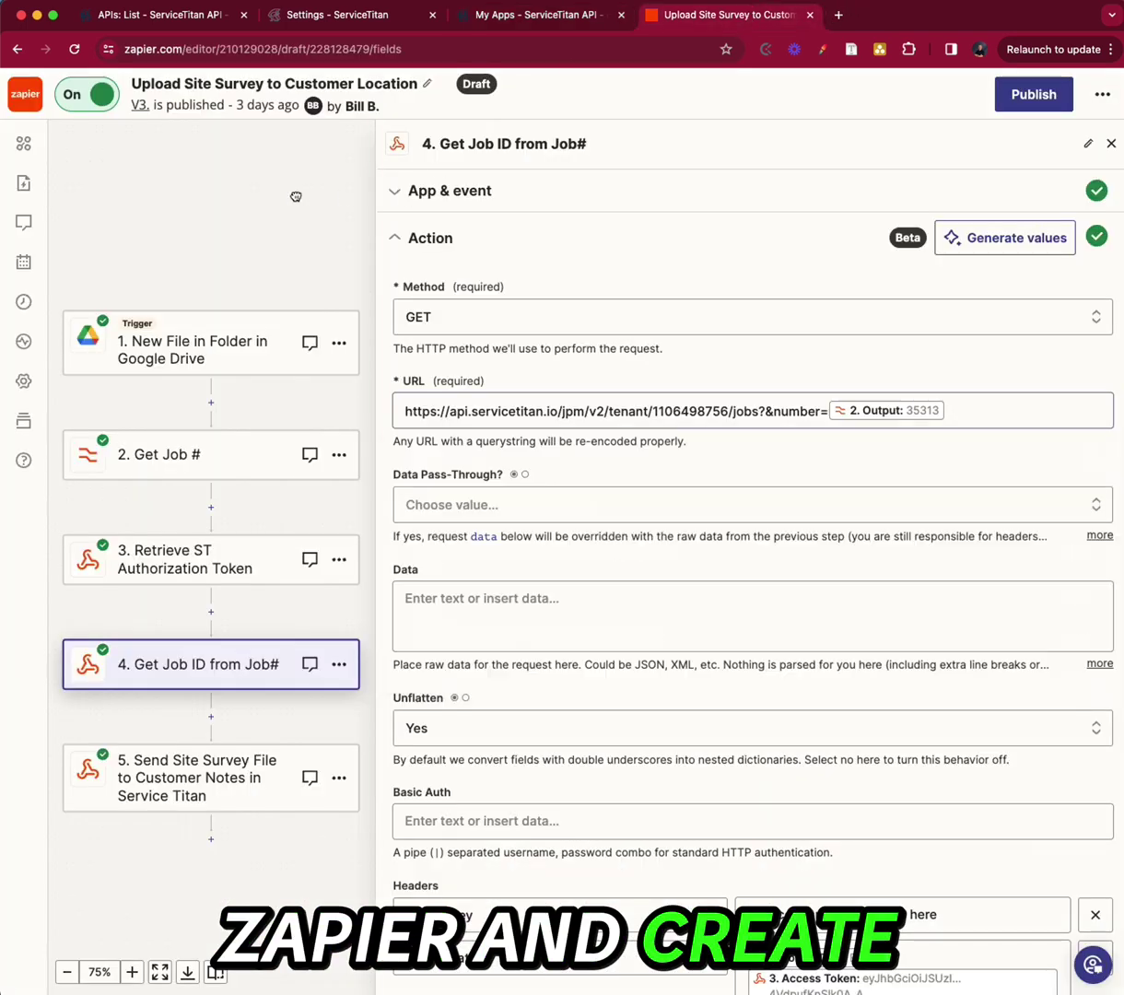
left_click(1111, 146)
left_click(159, 972)
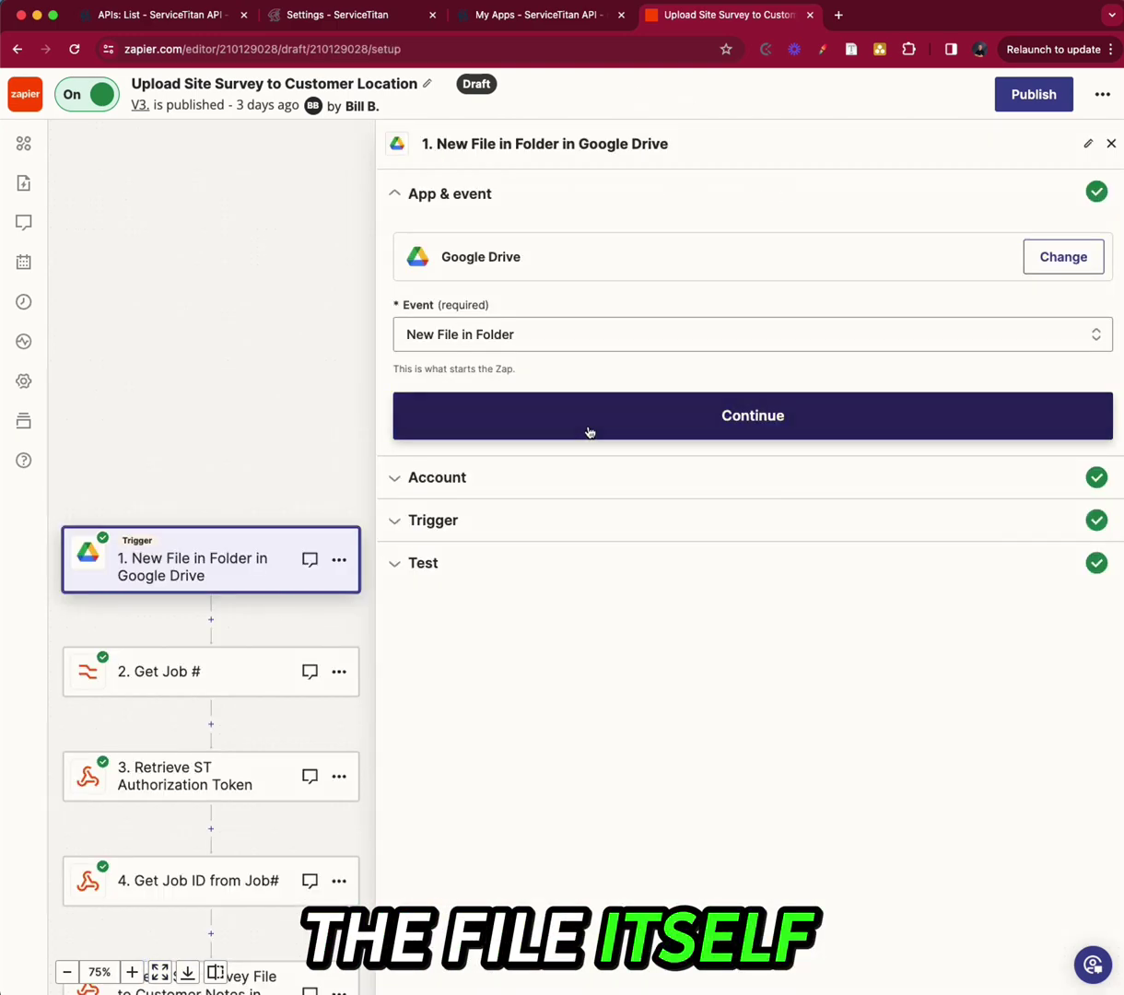
Step through the Google Drive trigger and check the Get Job # test output 35313
left_click(588, 431)
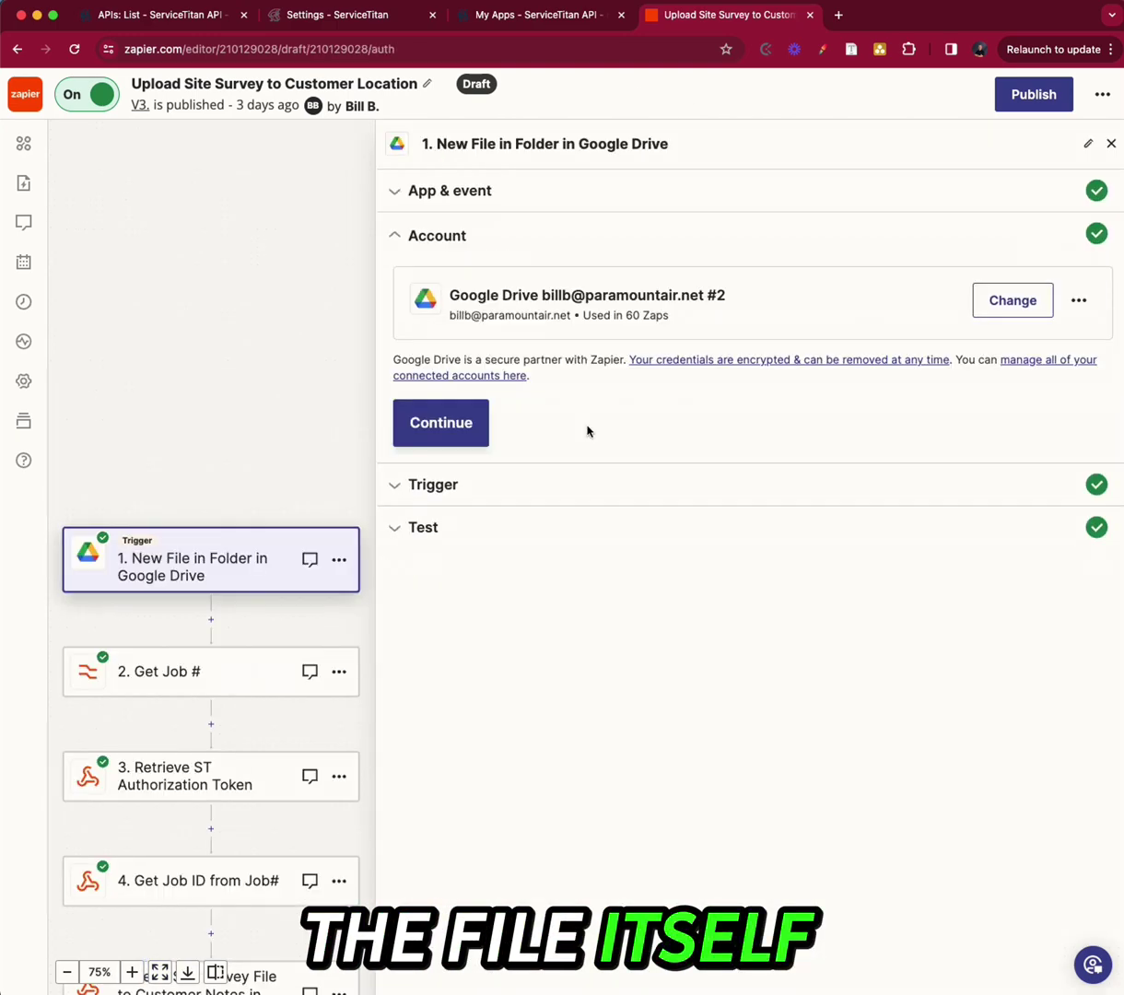
left_click(440, 422)
left_click(753, 856)
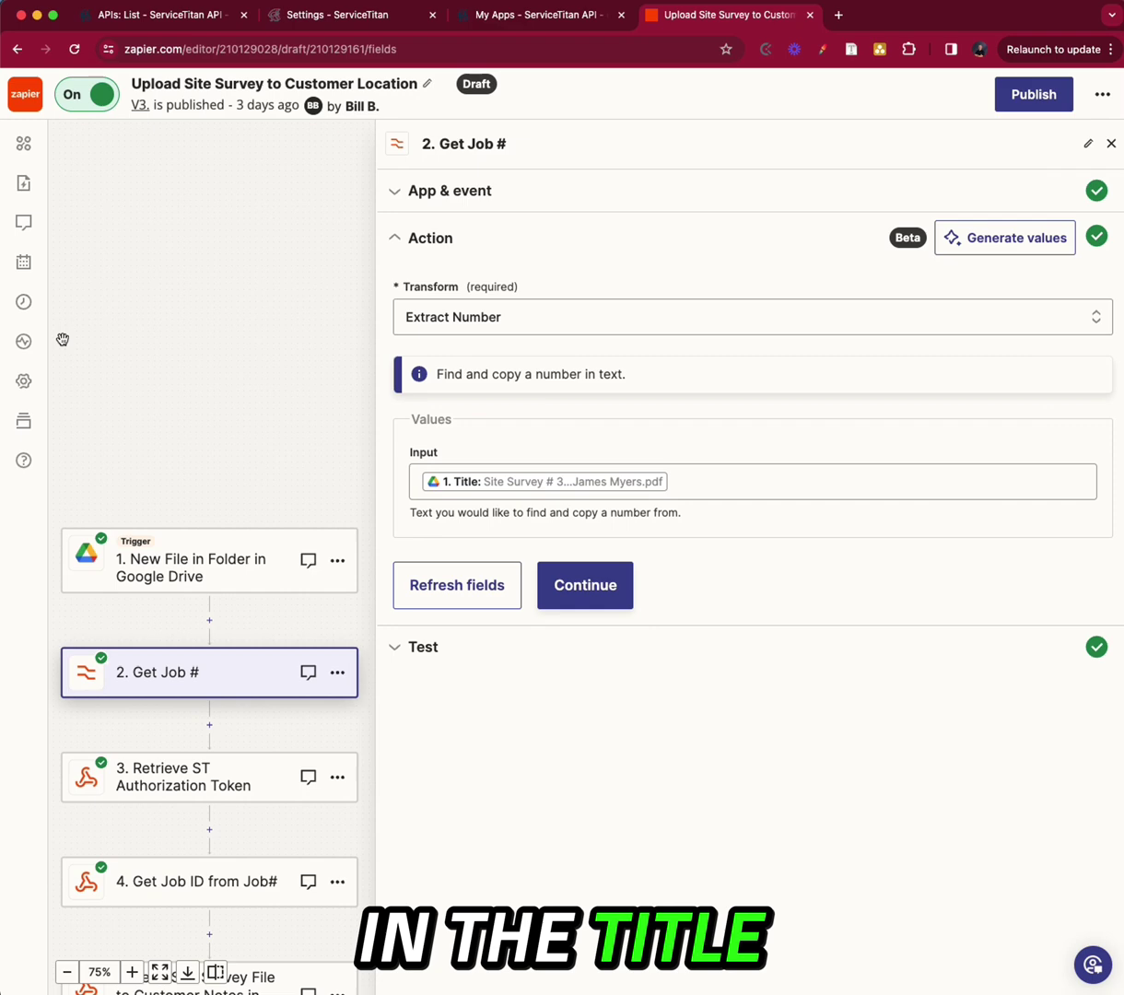
left_click_drag(60, 341, 55, 342)
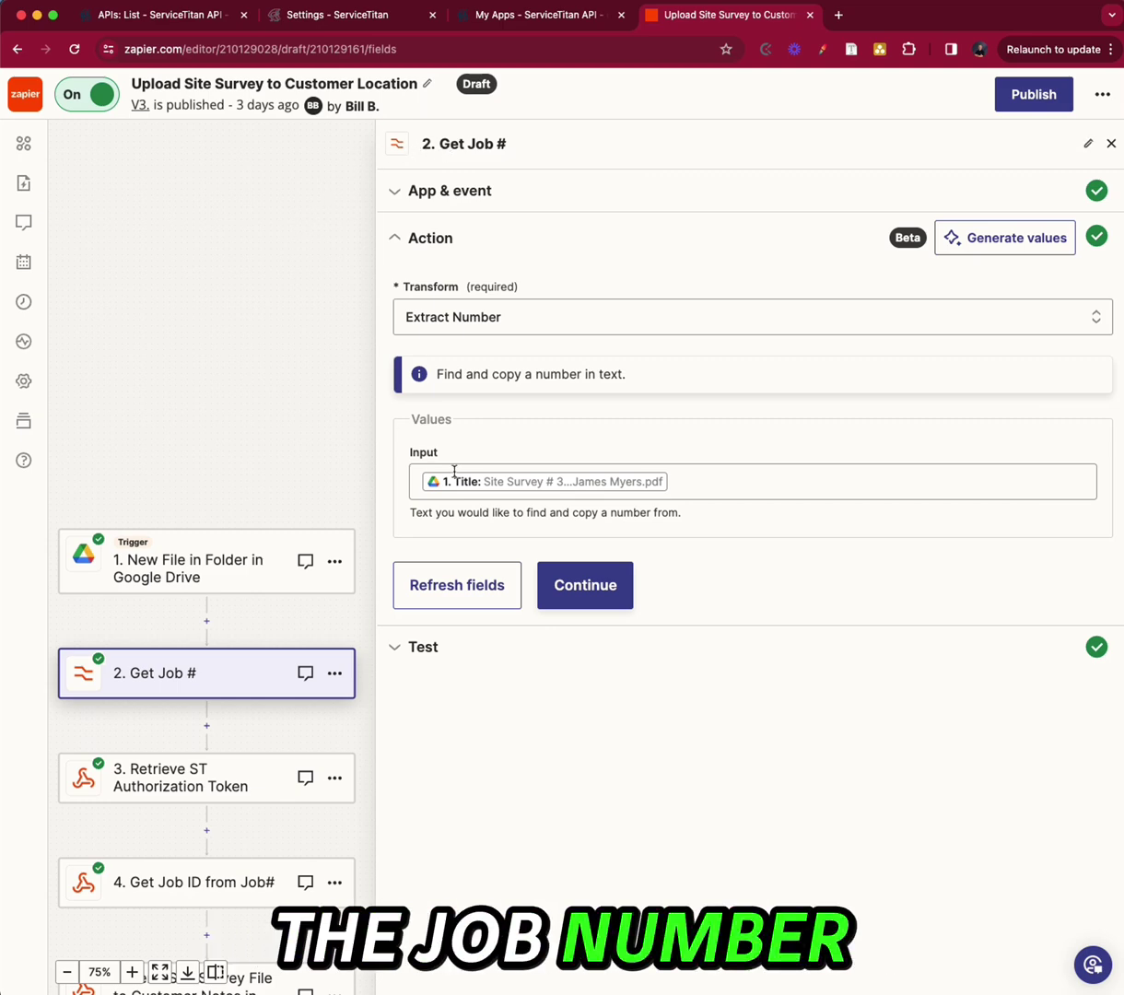
left_click(571, 578)
left_click(214, 778)
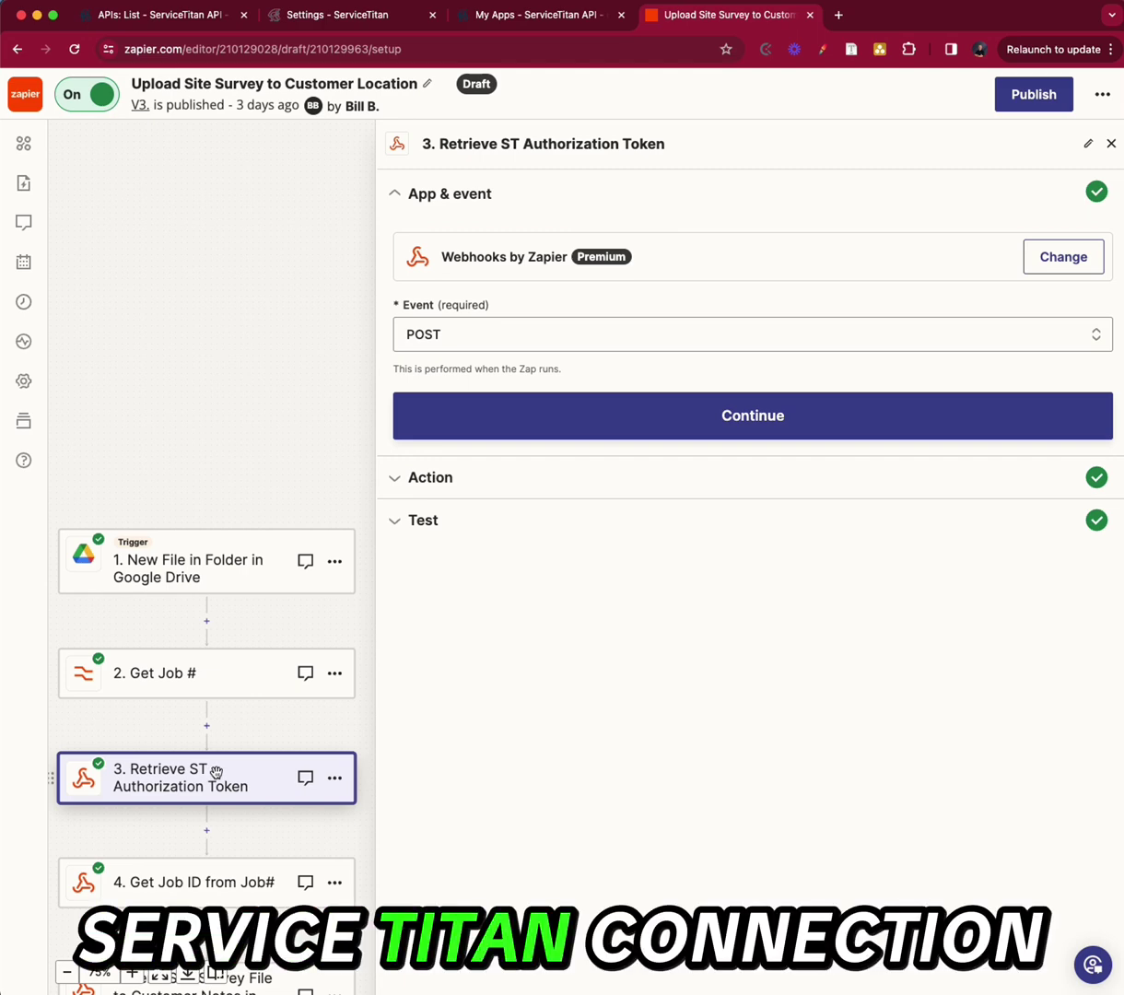
Keep POST as the token request event and inspect its request URL
left_click_drag(216, 773, 223, 763)
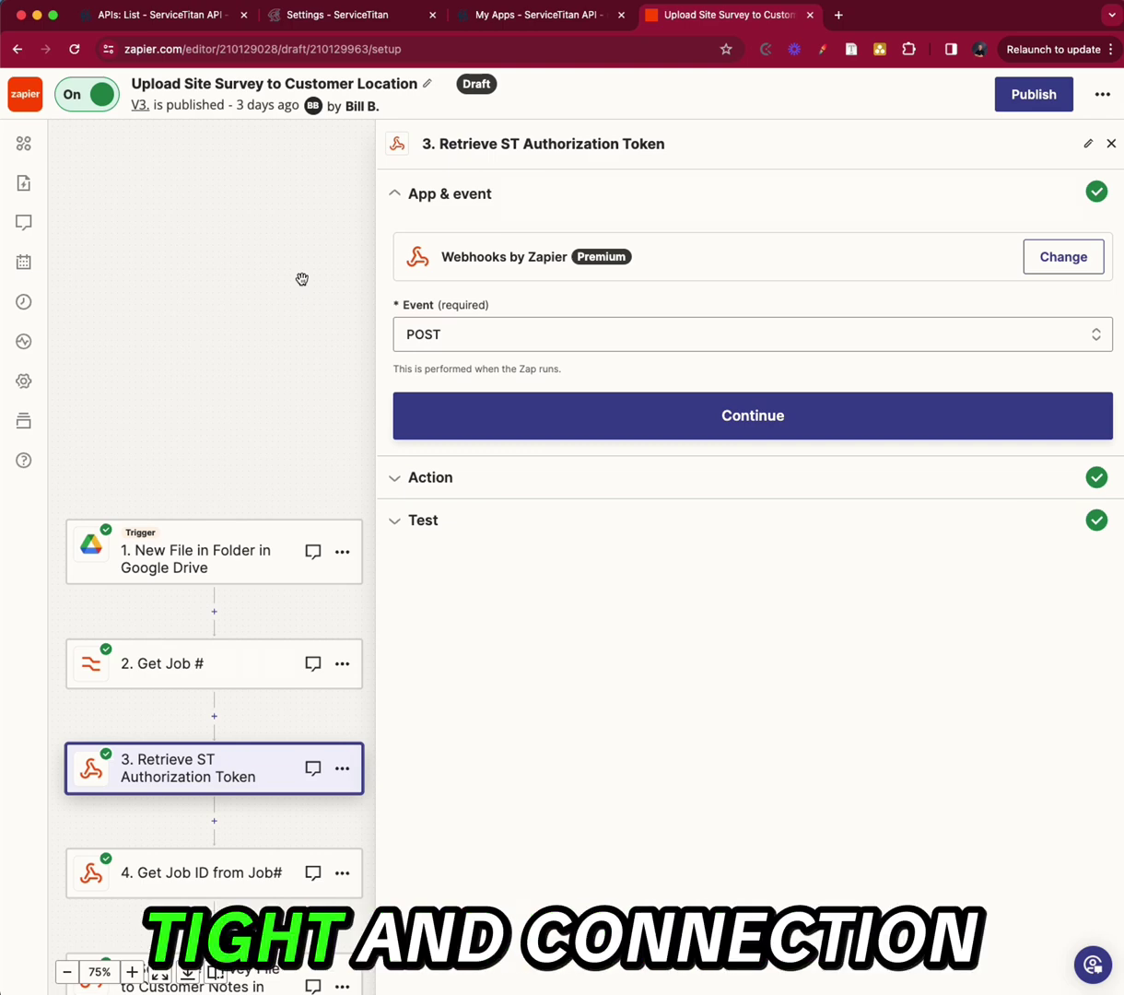
scroll(302, 279, "down", 1)
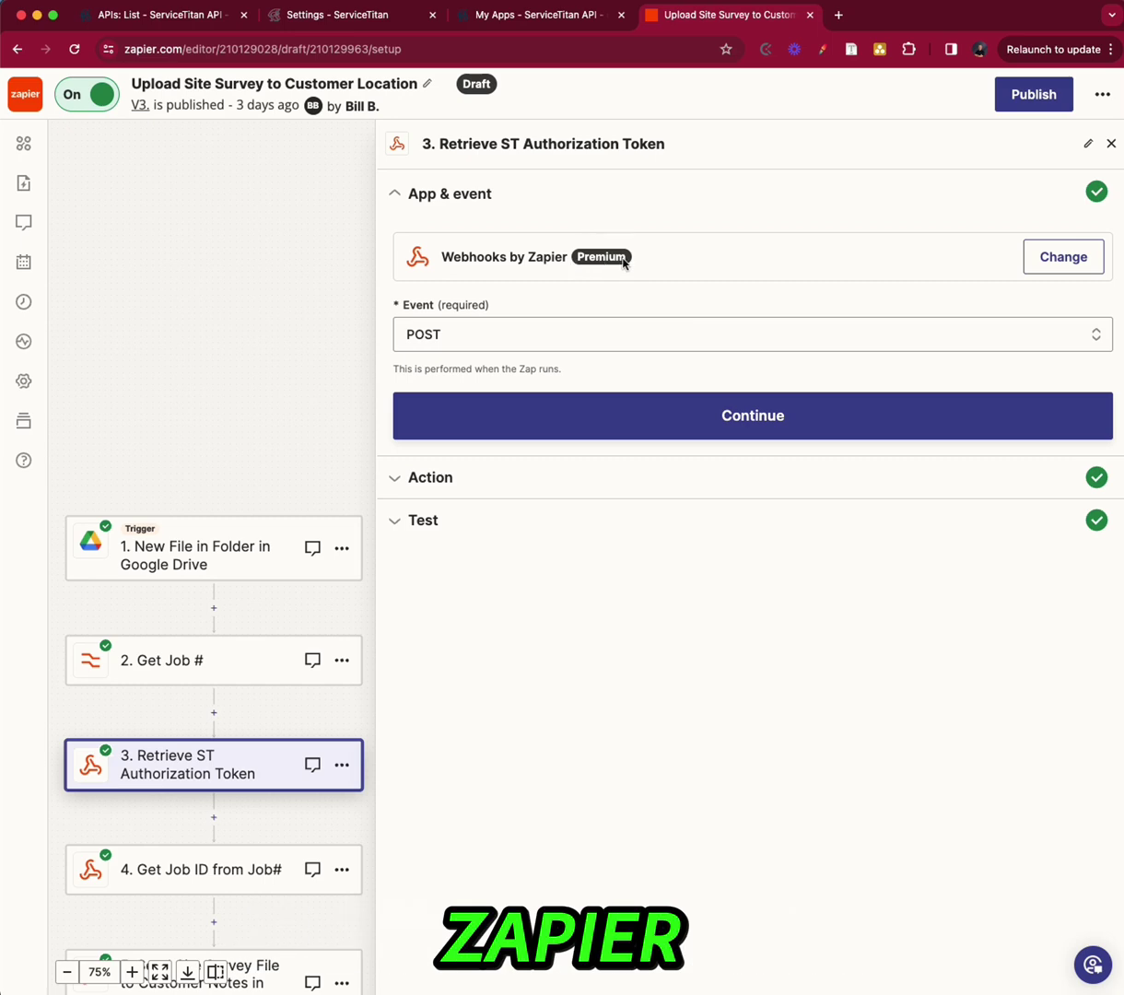
left_click(494, 337)
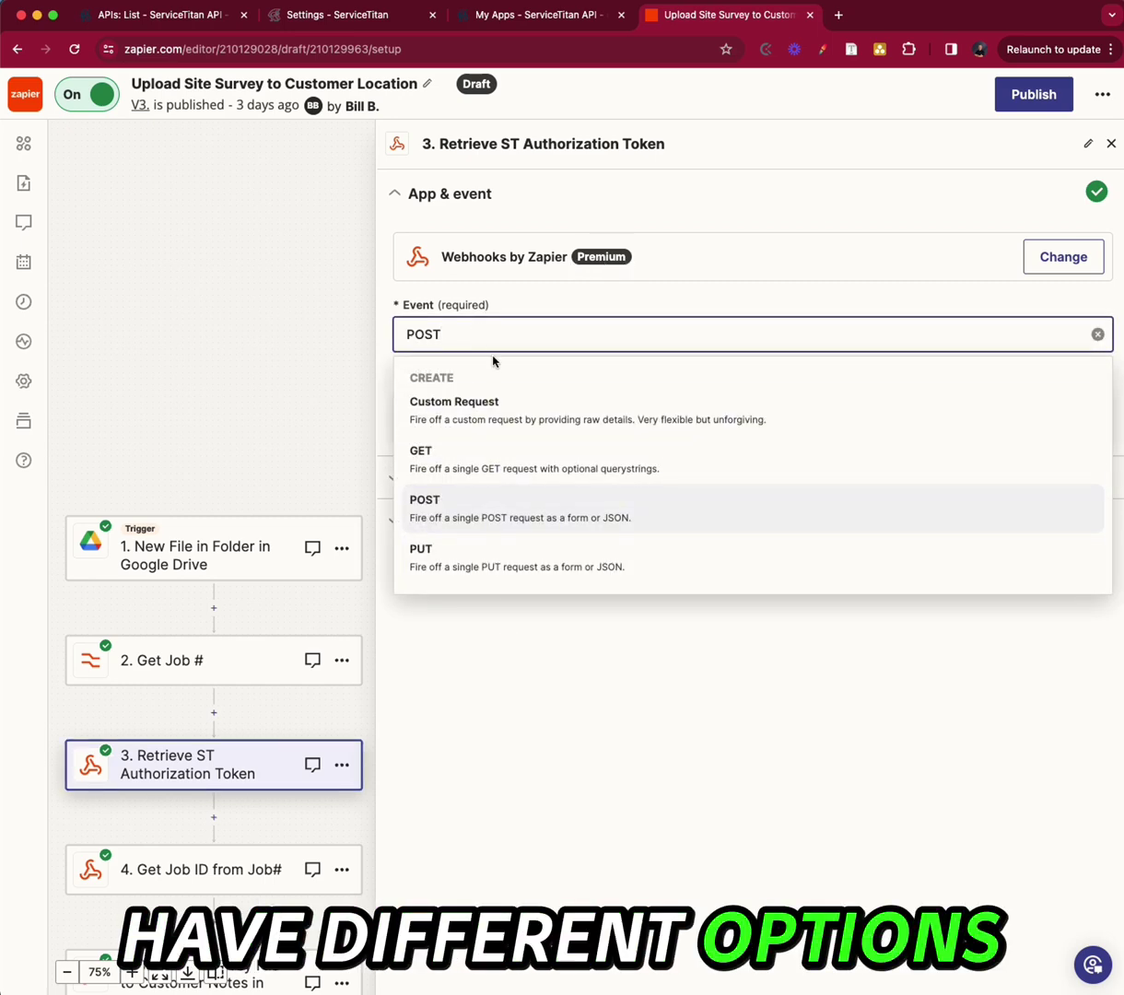
left_click(518, 507)
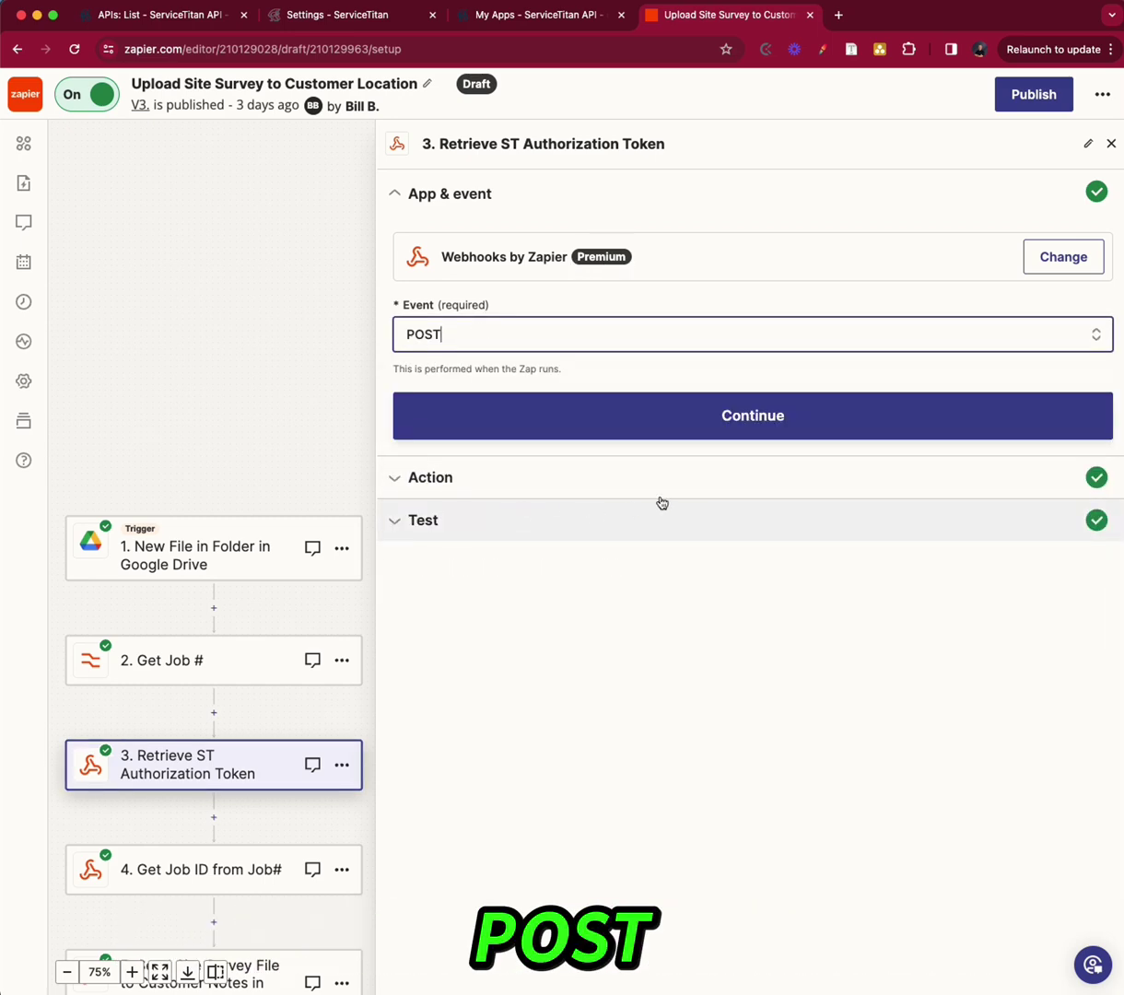
left_click(695, 423)
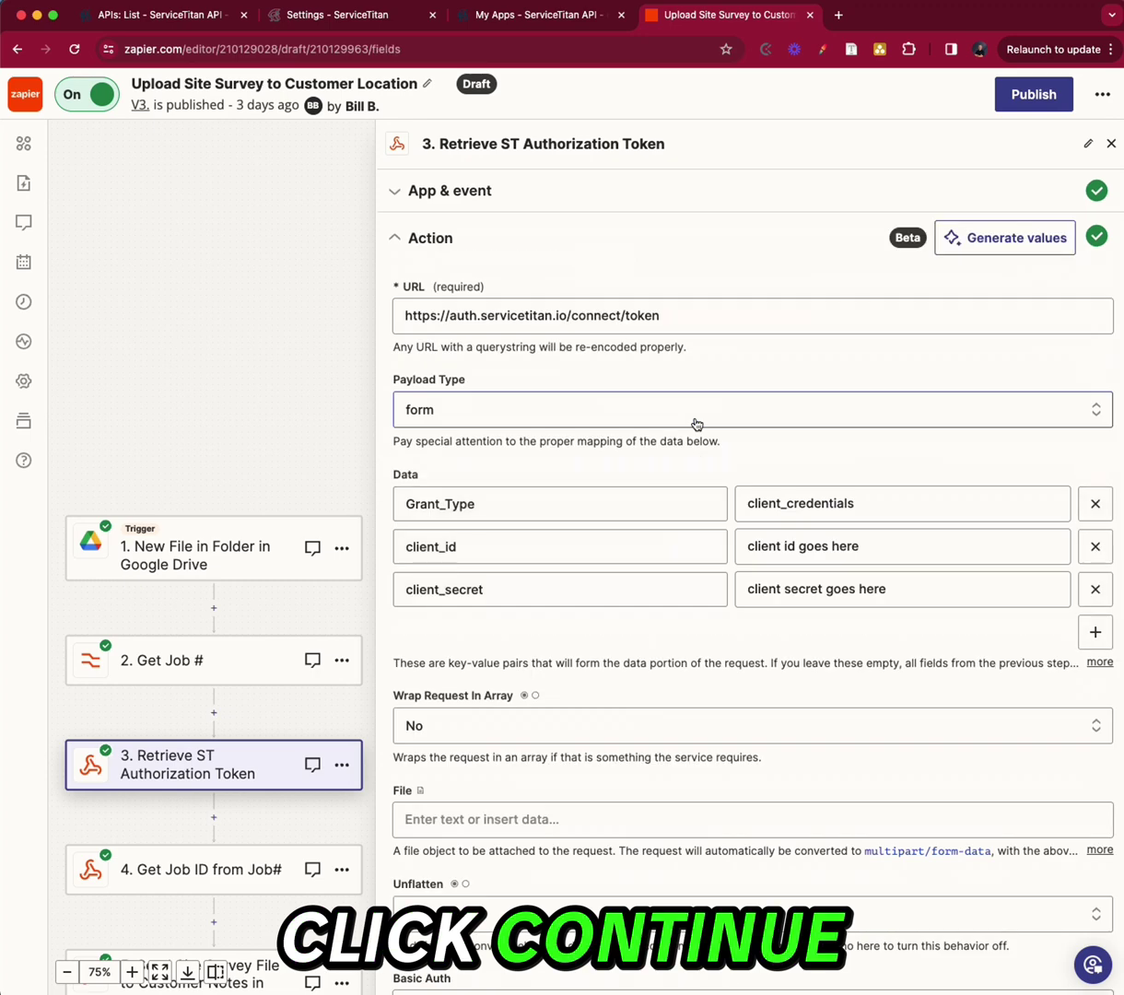
left_click(713, 318)
left_click_drag(713, 319, 404, 316)
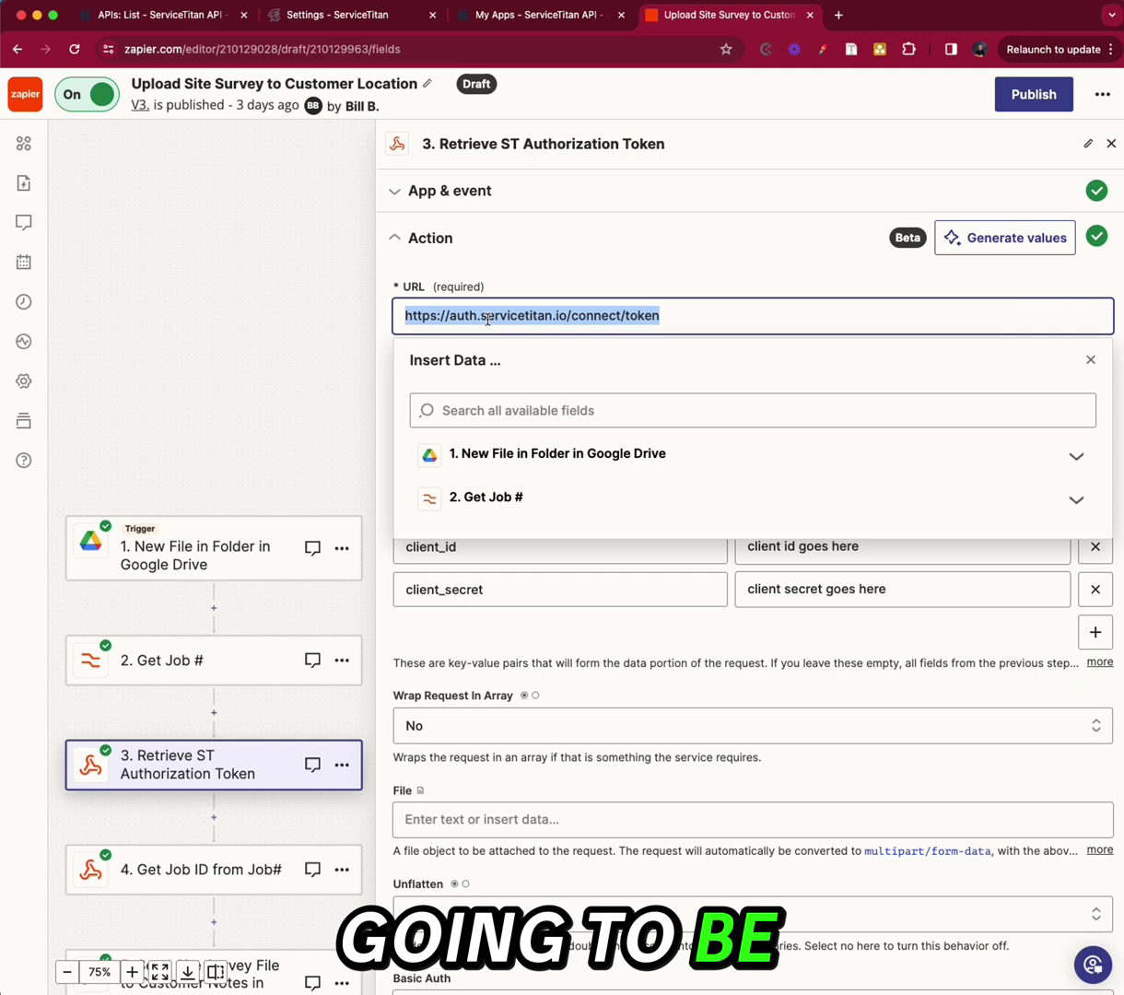
left_click(615, 243)
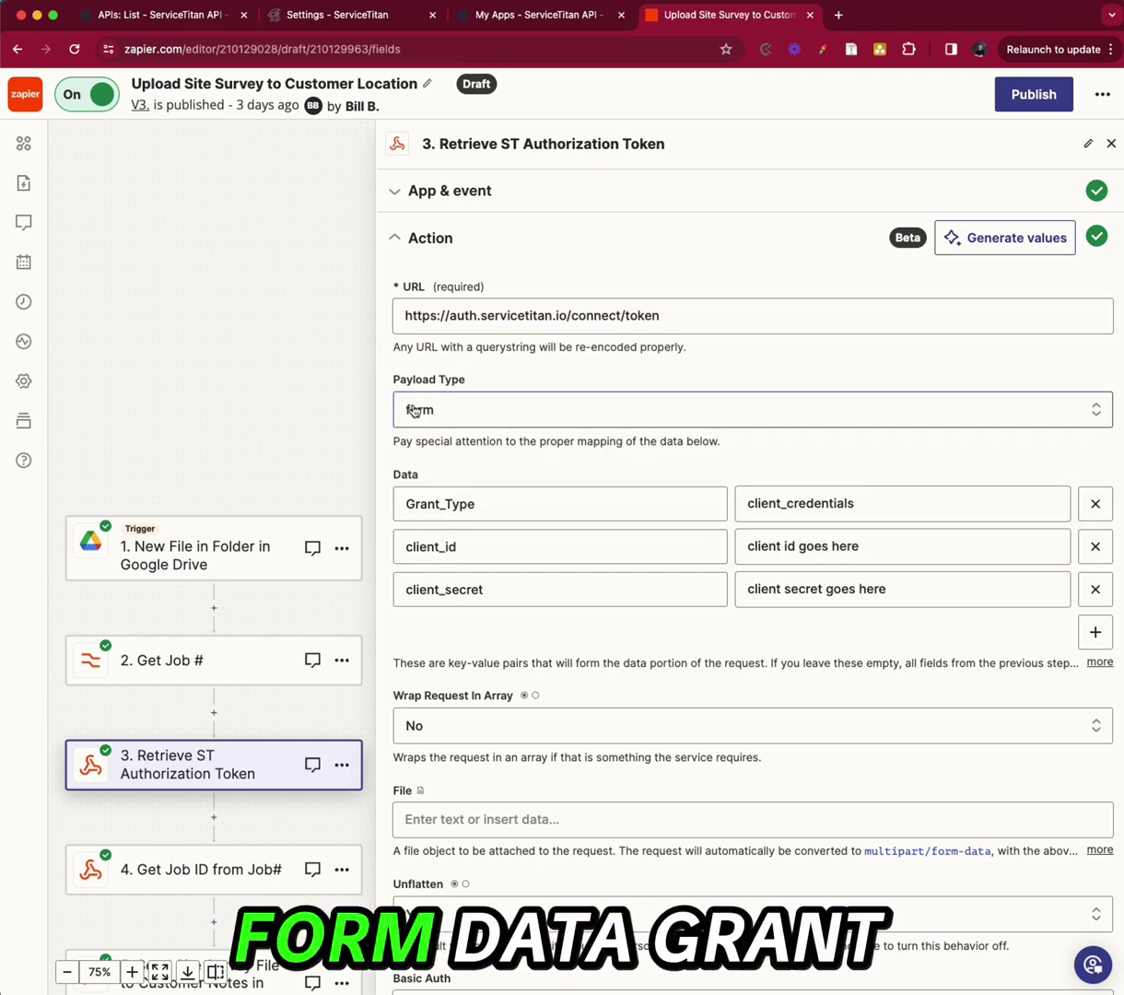
Review the Data fields: Grant_Type client_credentials plus client id and client secret placeholders
left_click_drag(404, 507, 382, 551)
left_click_drag(509, 600, 387, 596)
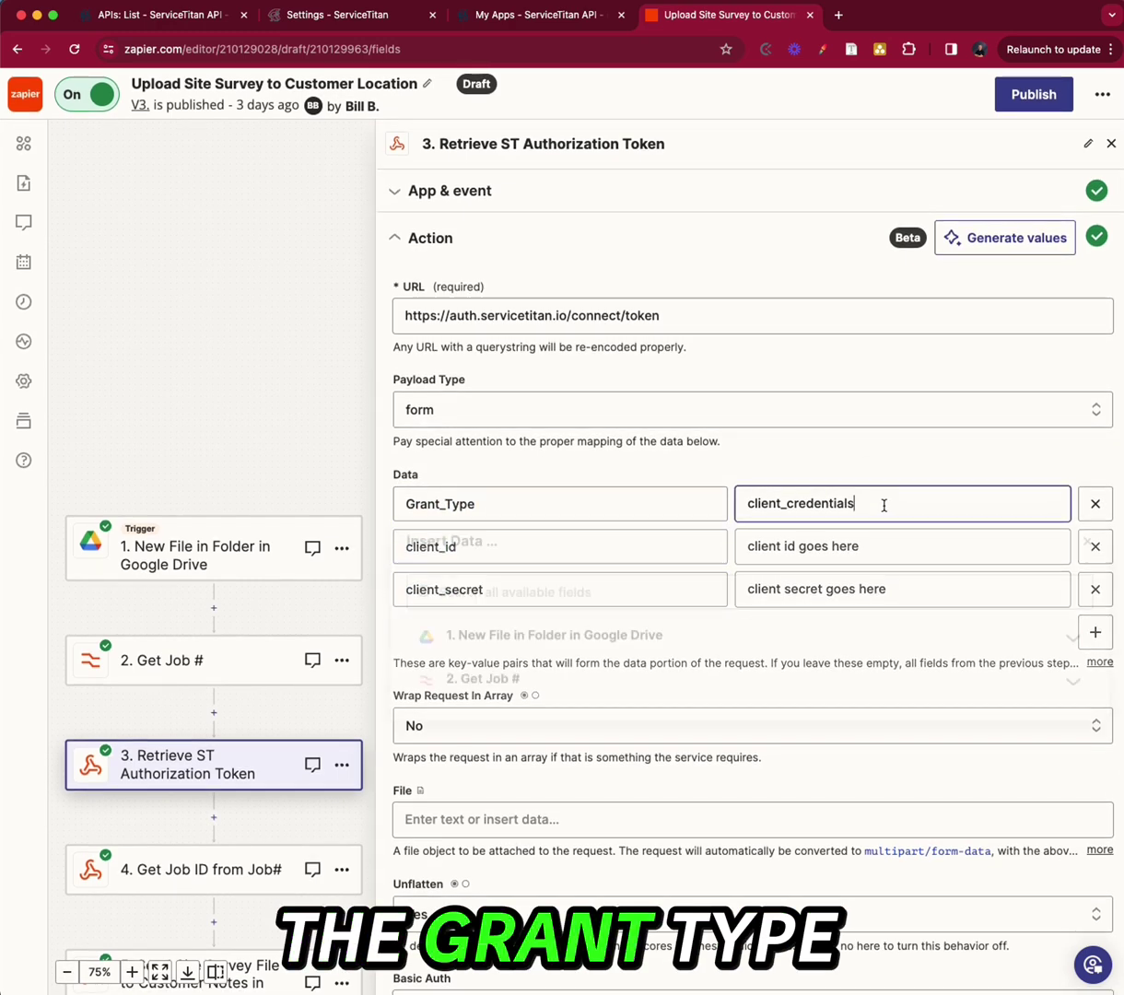
left_click_drag(881, 504, 720, 509)
left_click(863, 457)
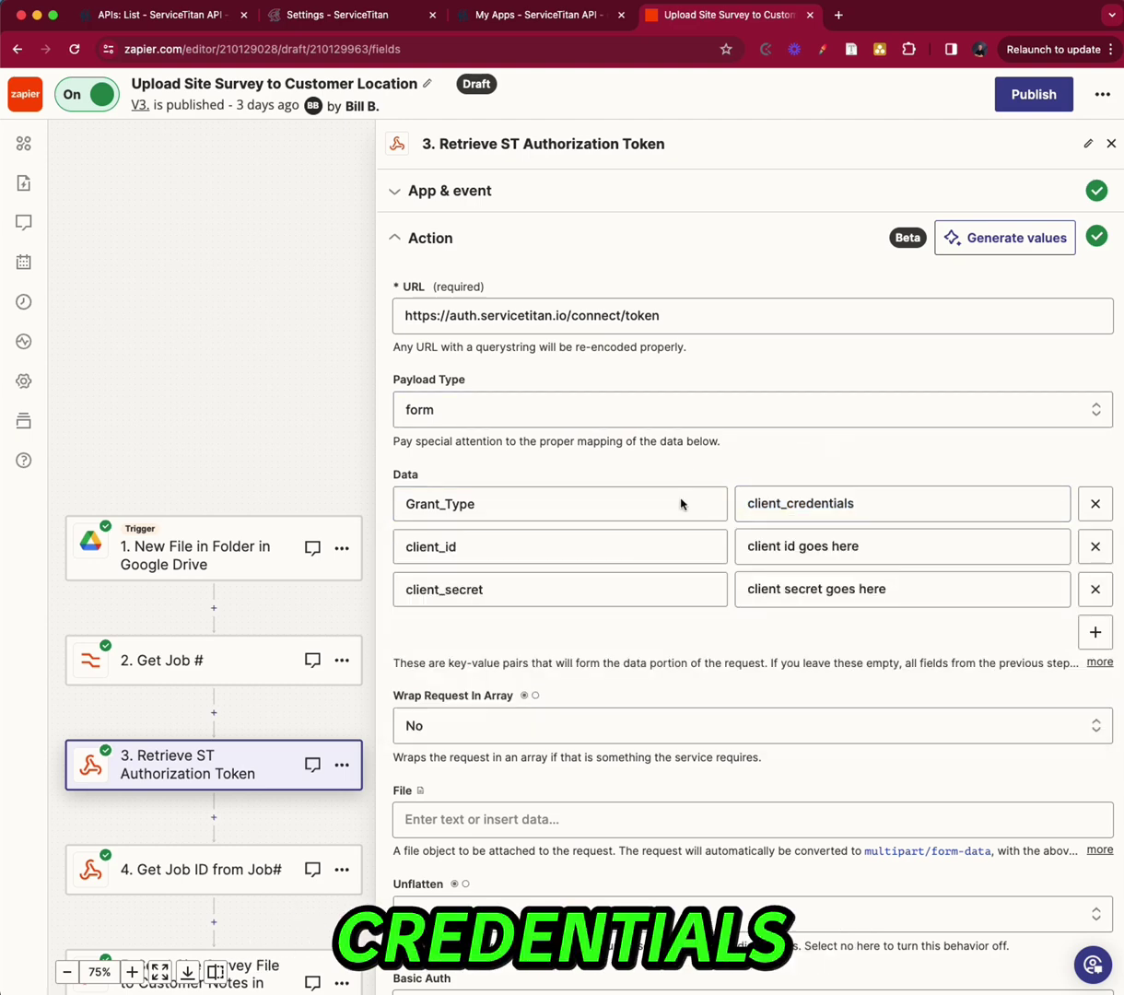
left_click_drag(883, 547, 718, 548)
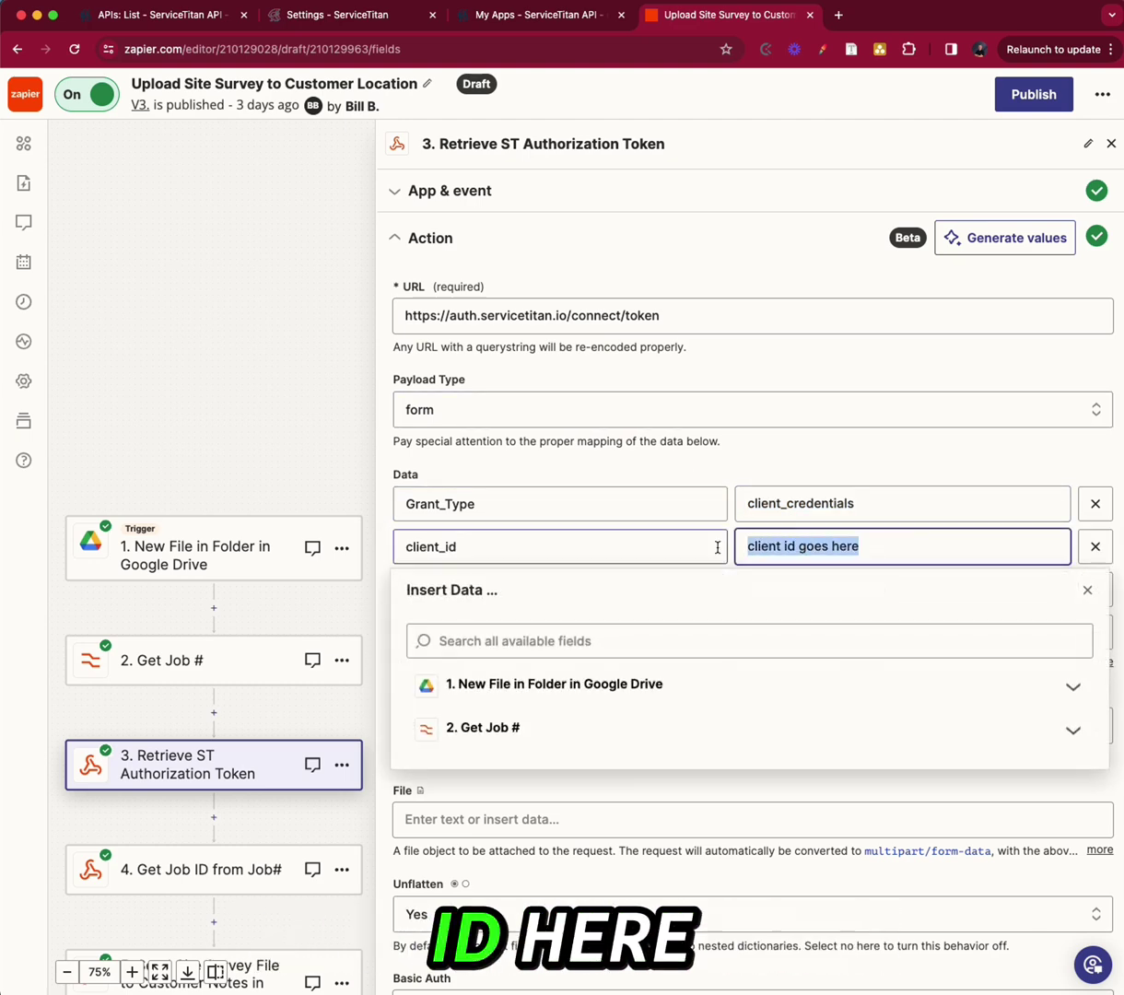
left_click(777, 496)
left_click_drag(887, 590, 743, 589)
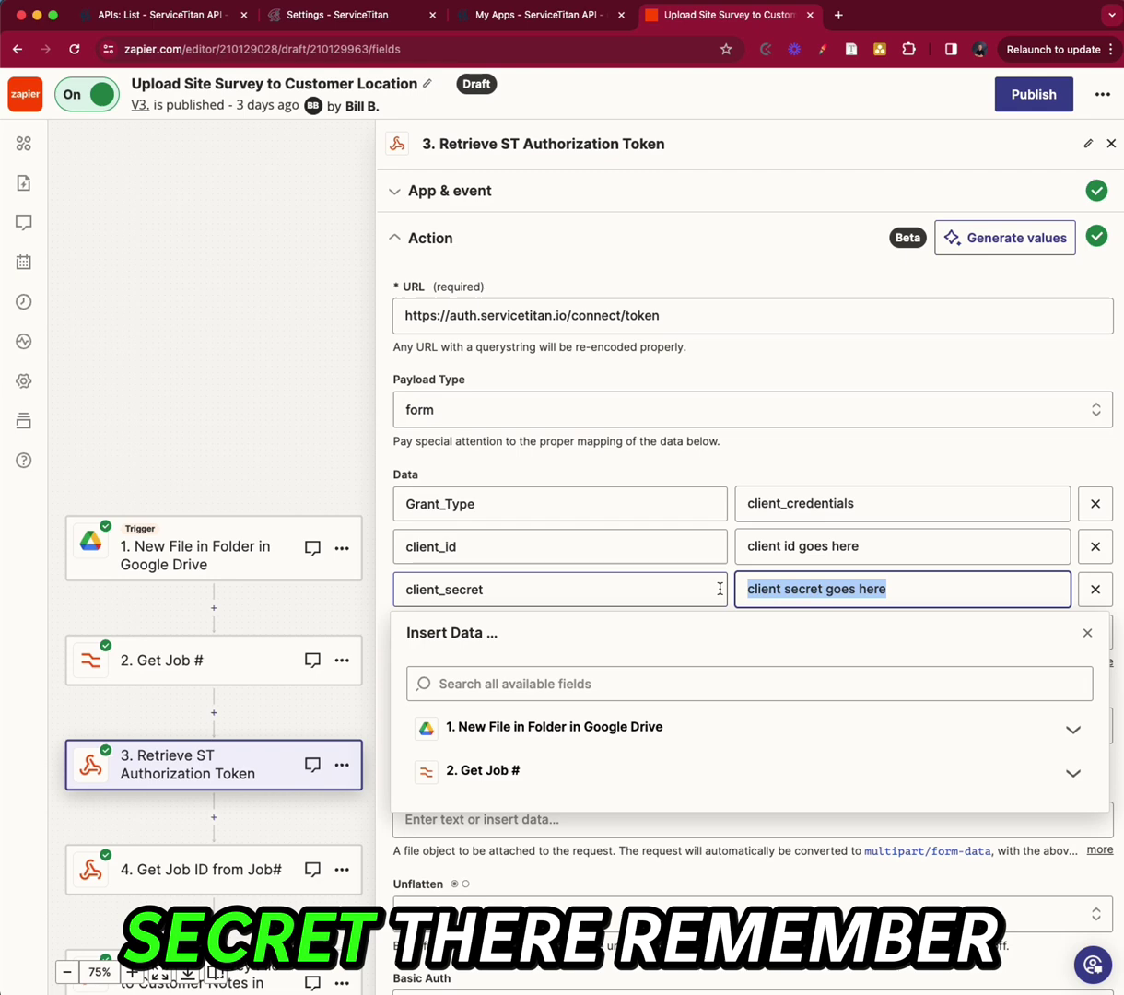
left_click(801, 462)
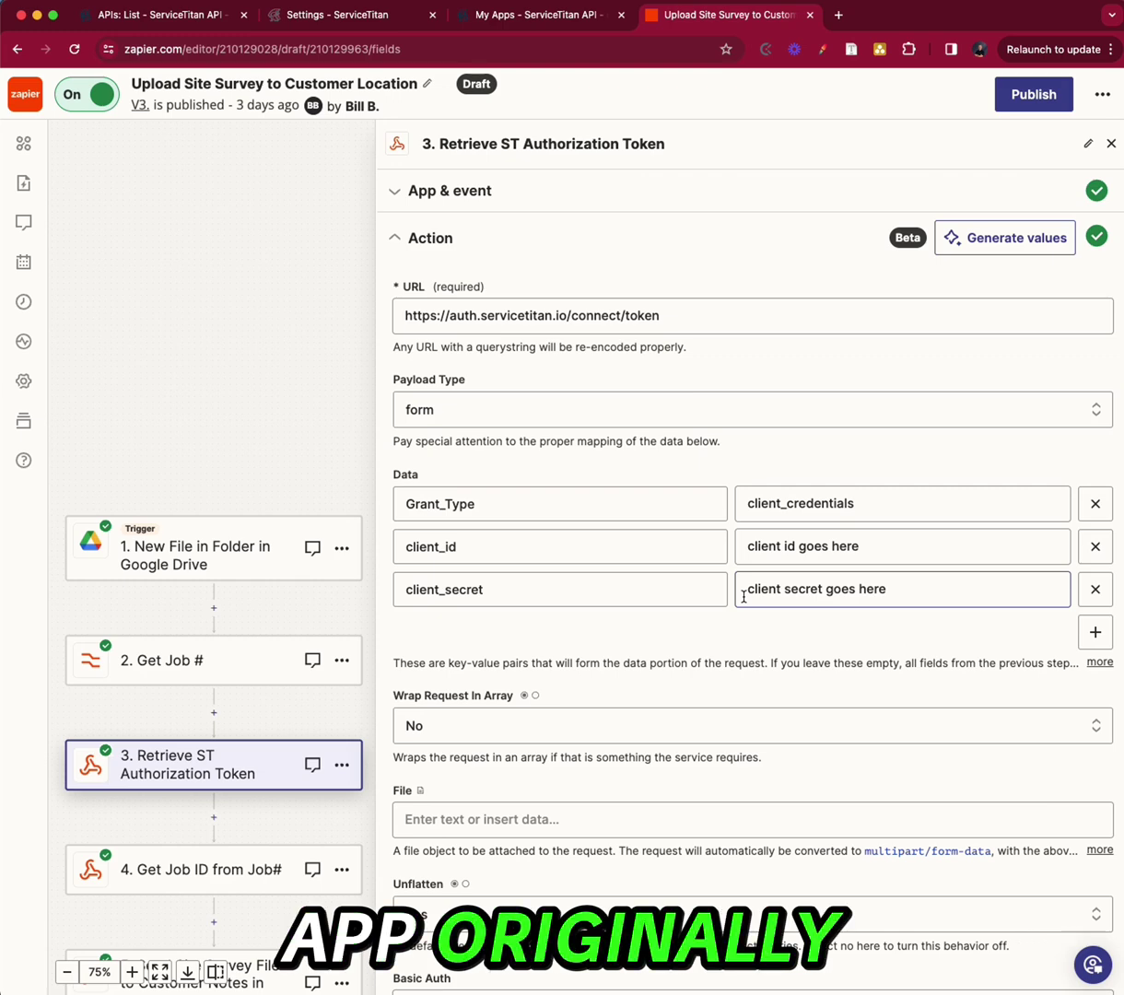
Show the token step's test result with the returned Bearer access token
scroll(447, 571, "down", 2)
scroll(568, 815, "down", 1)
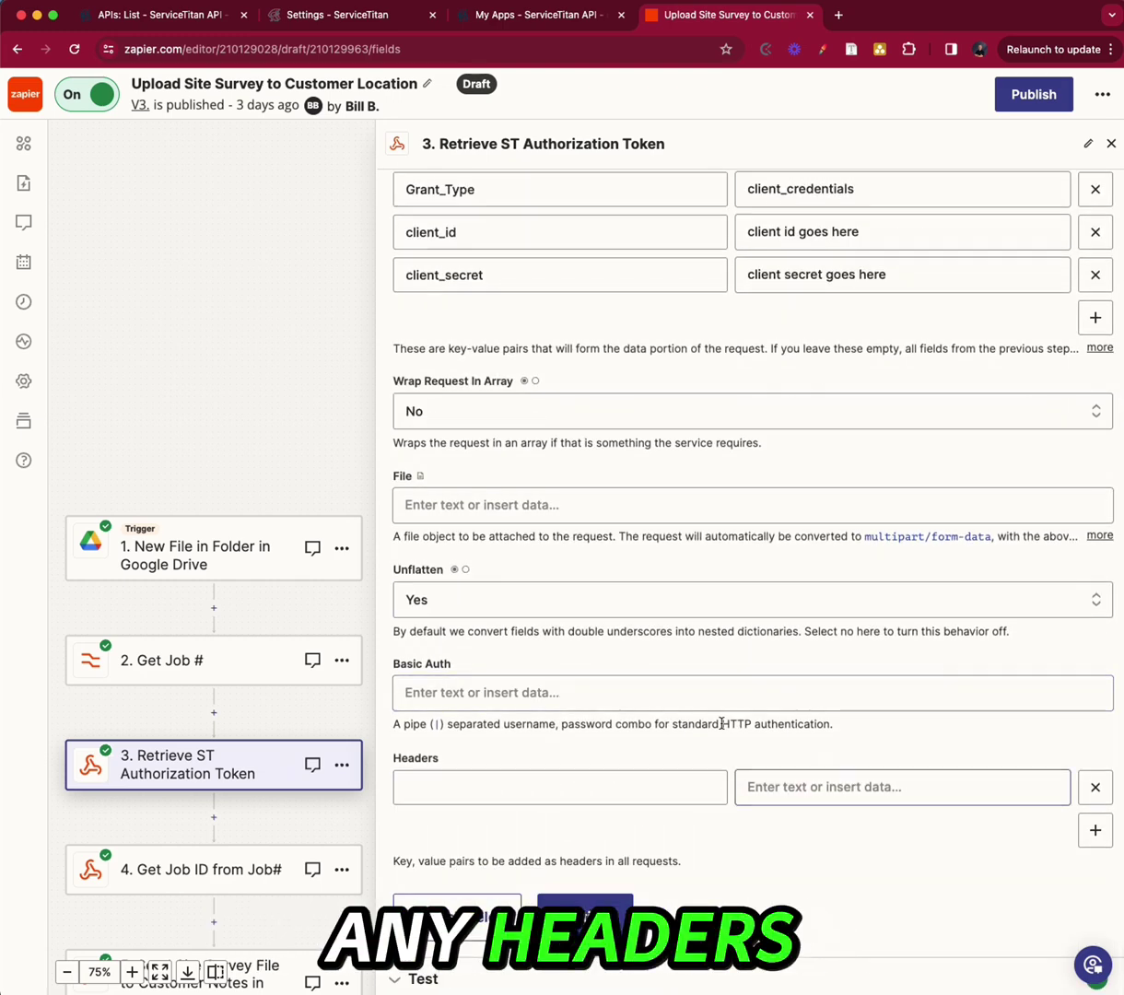
left_click(586, 916)
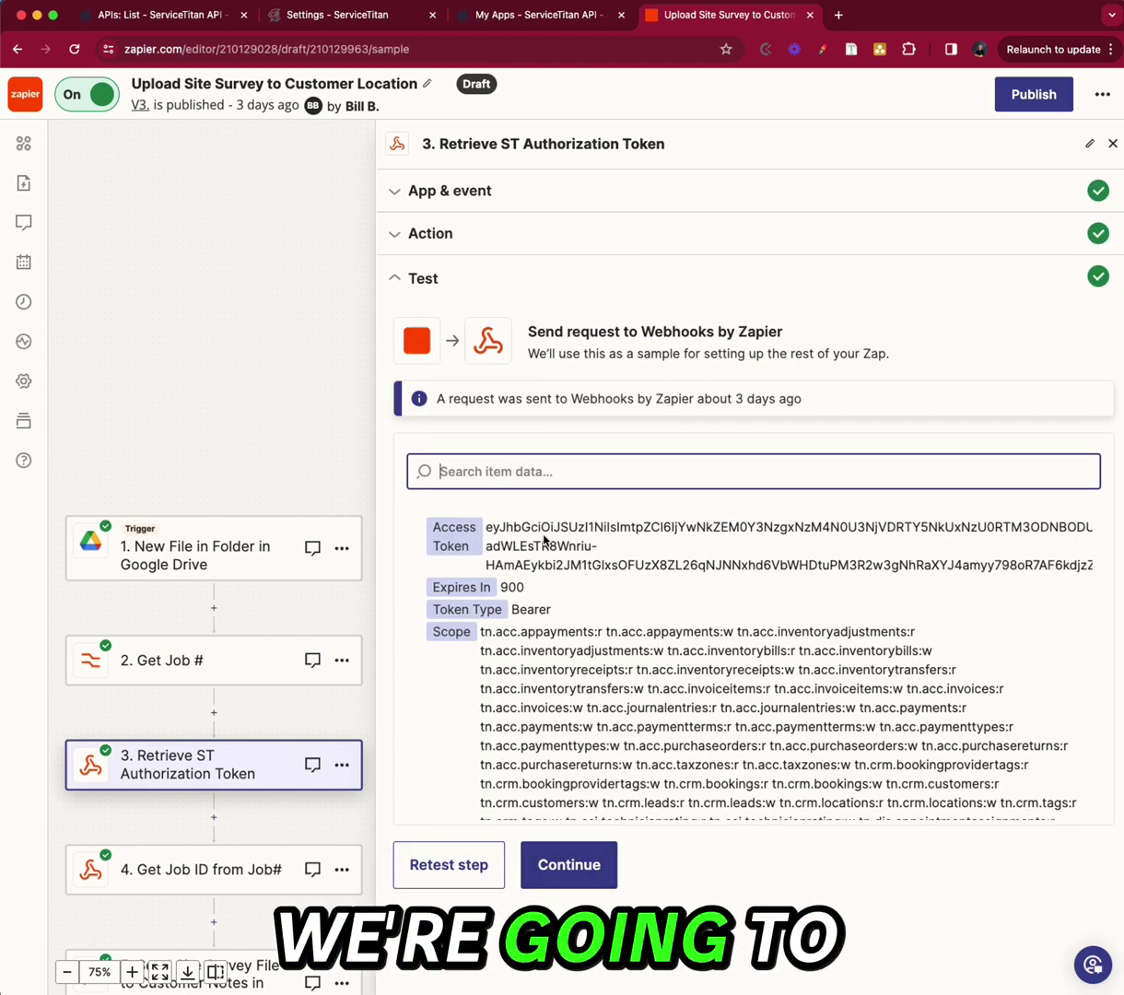
left_click_drag(483, 527, 939, 614)
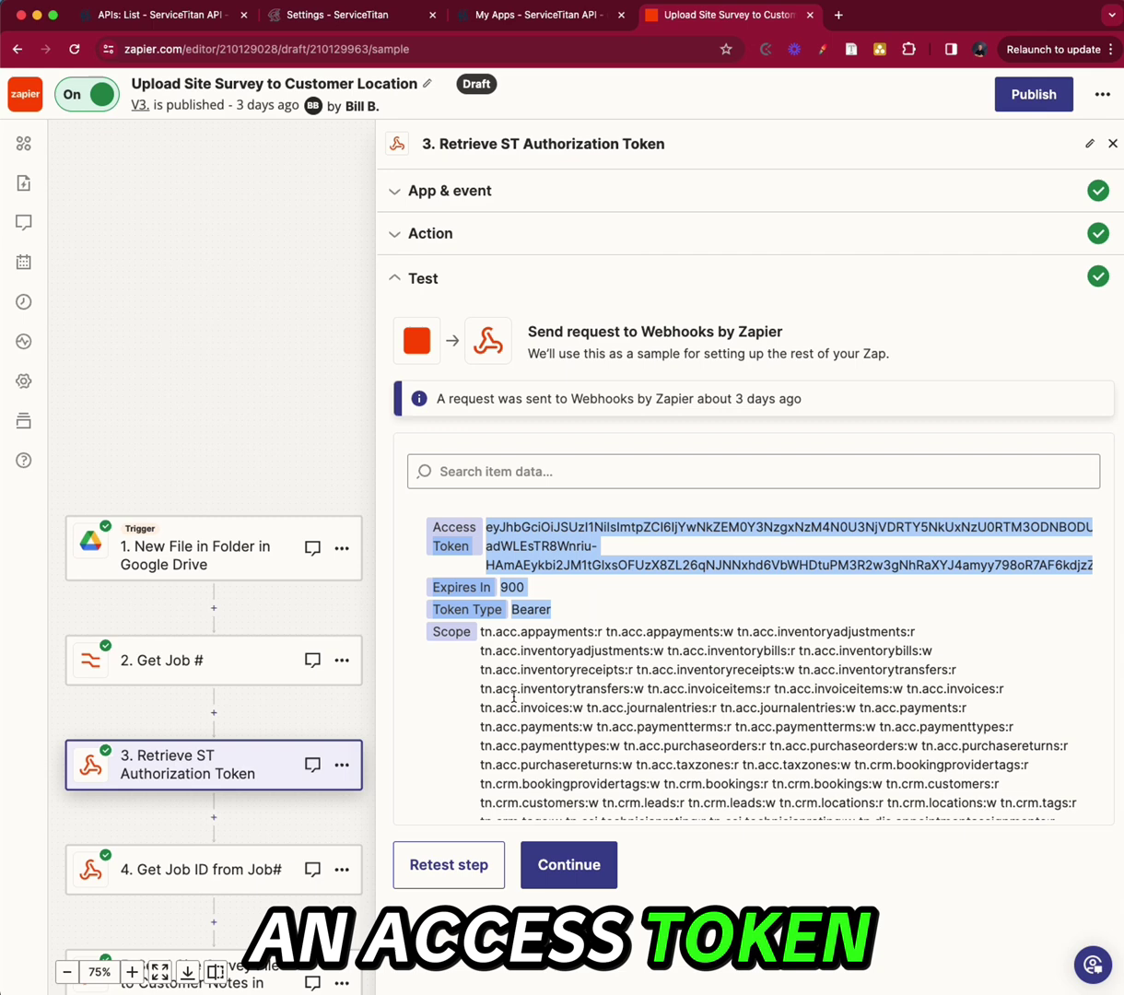
left_click(224, 377)
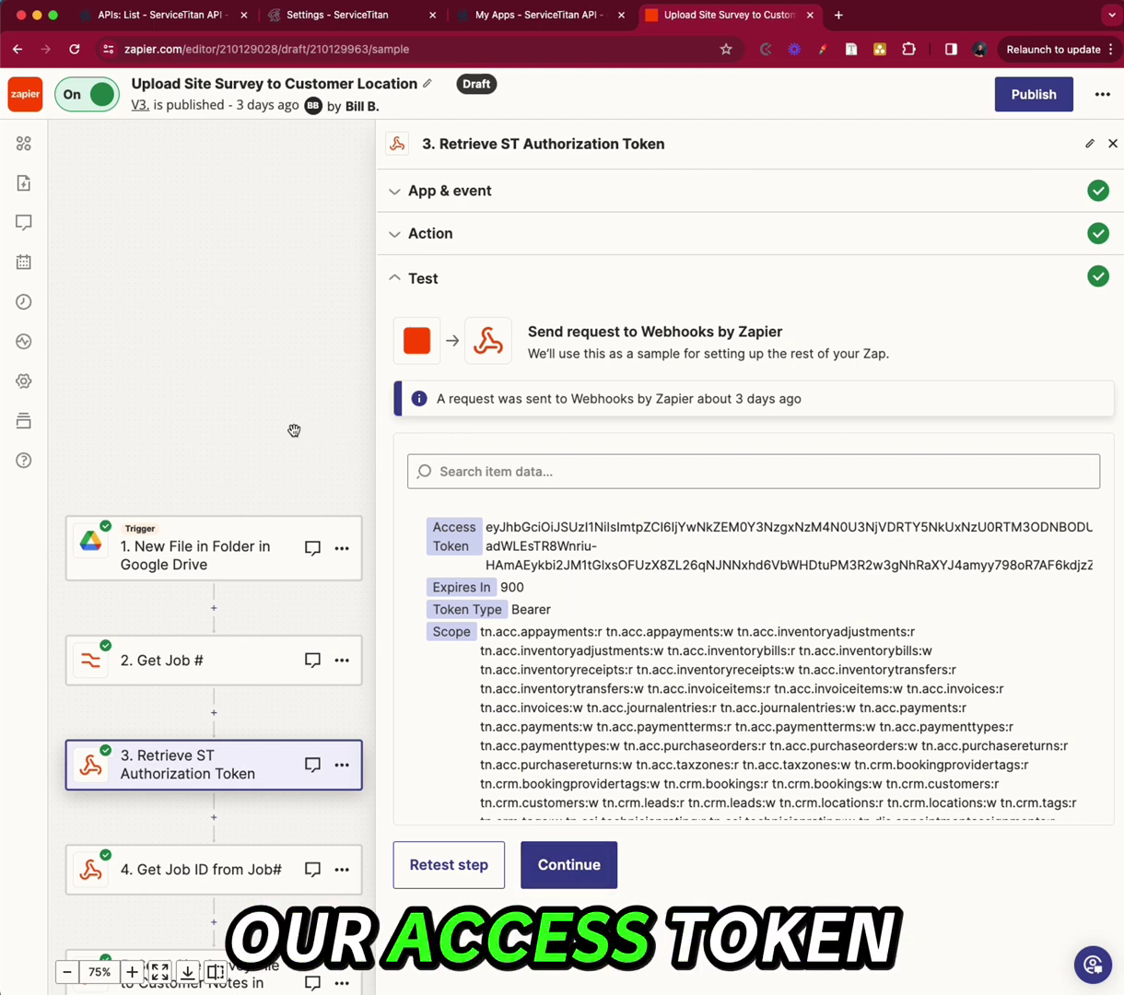
left_click(194, 869)
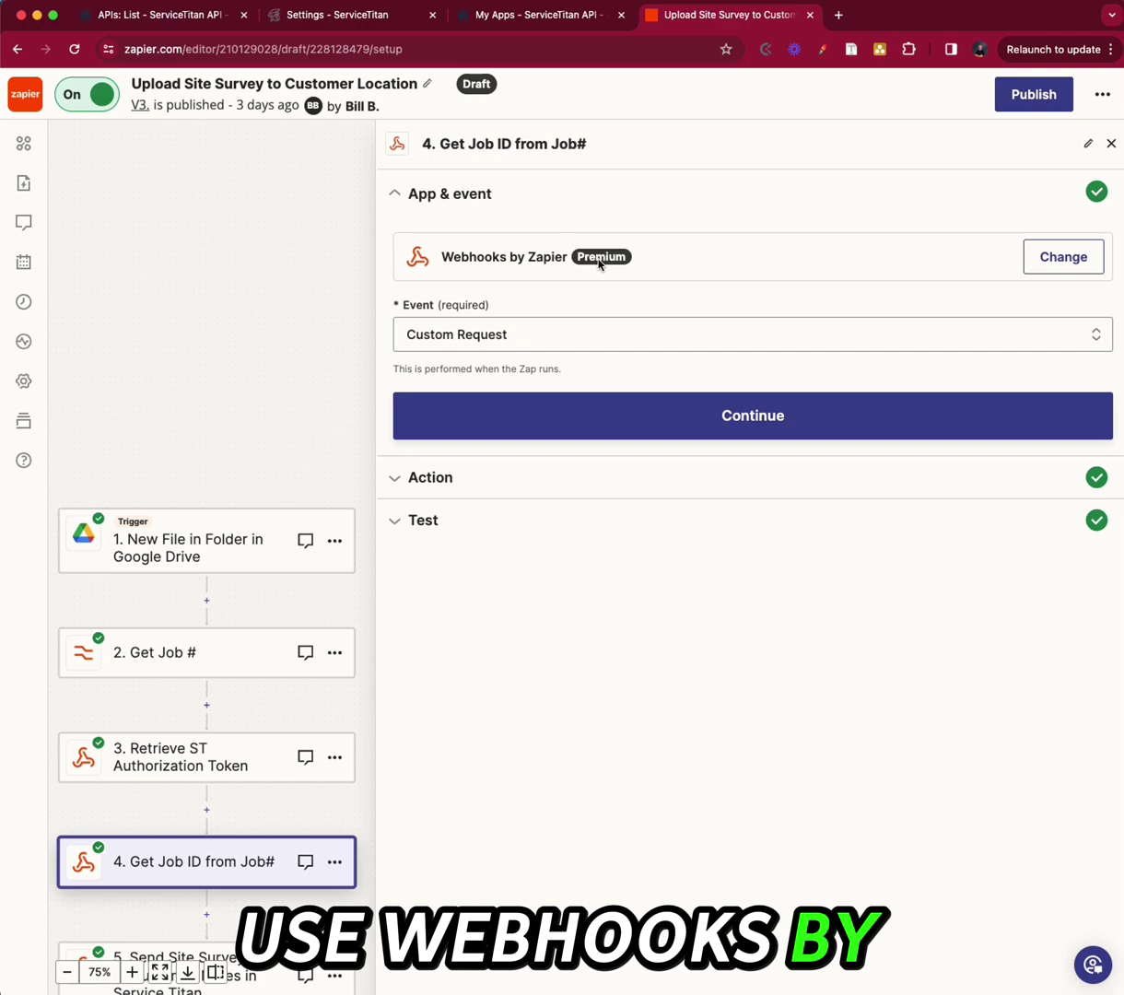
Keep Custom Request as the job lookup event and inspect the ServiceTitan jobs URL
left_click(447, 334)
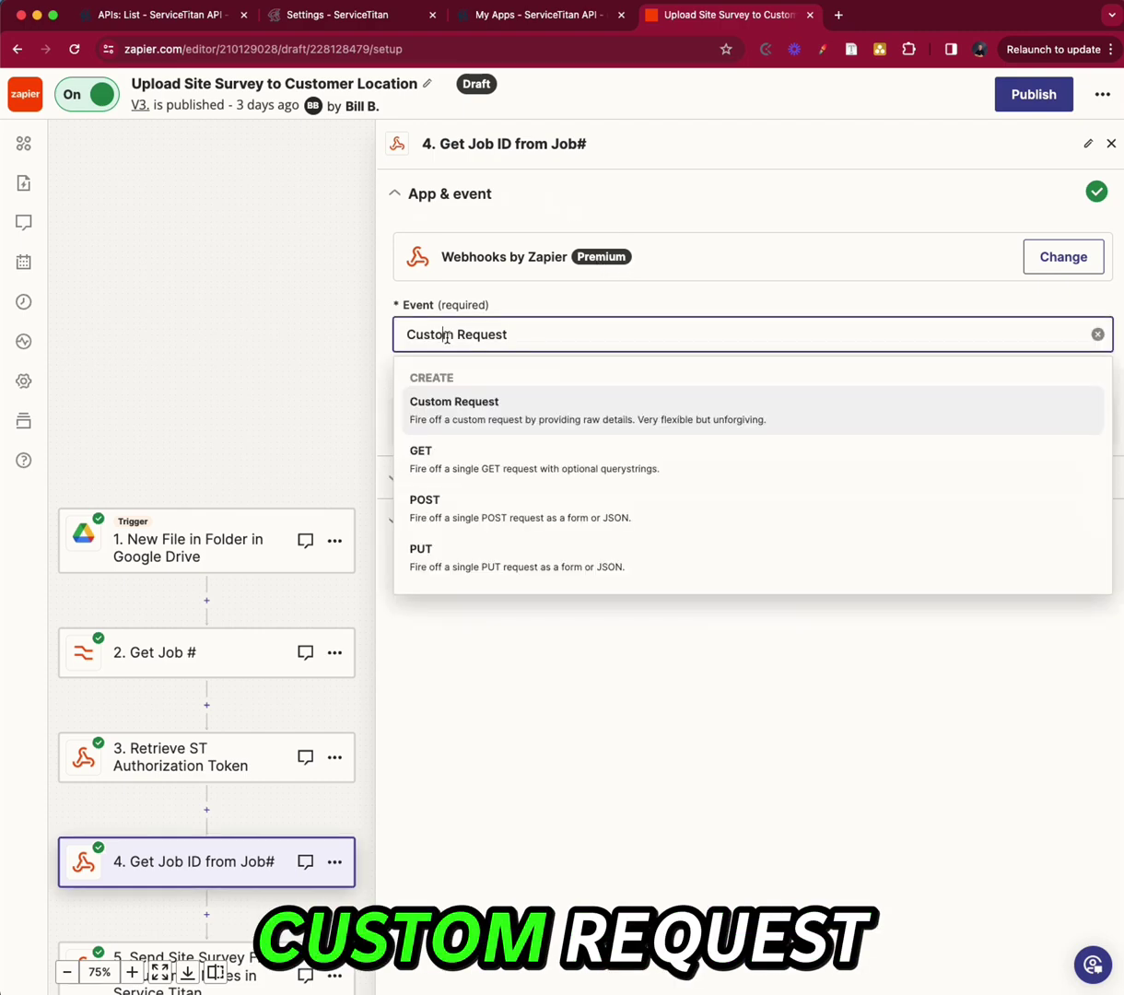
left_click(454, 403)
left_click(597, 415)
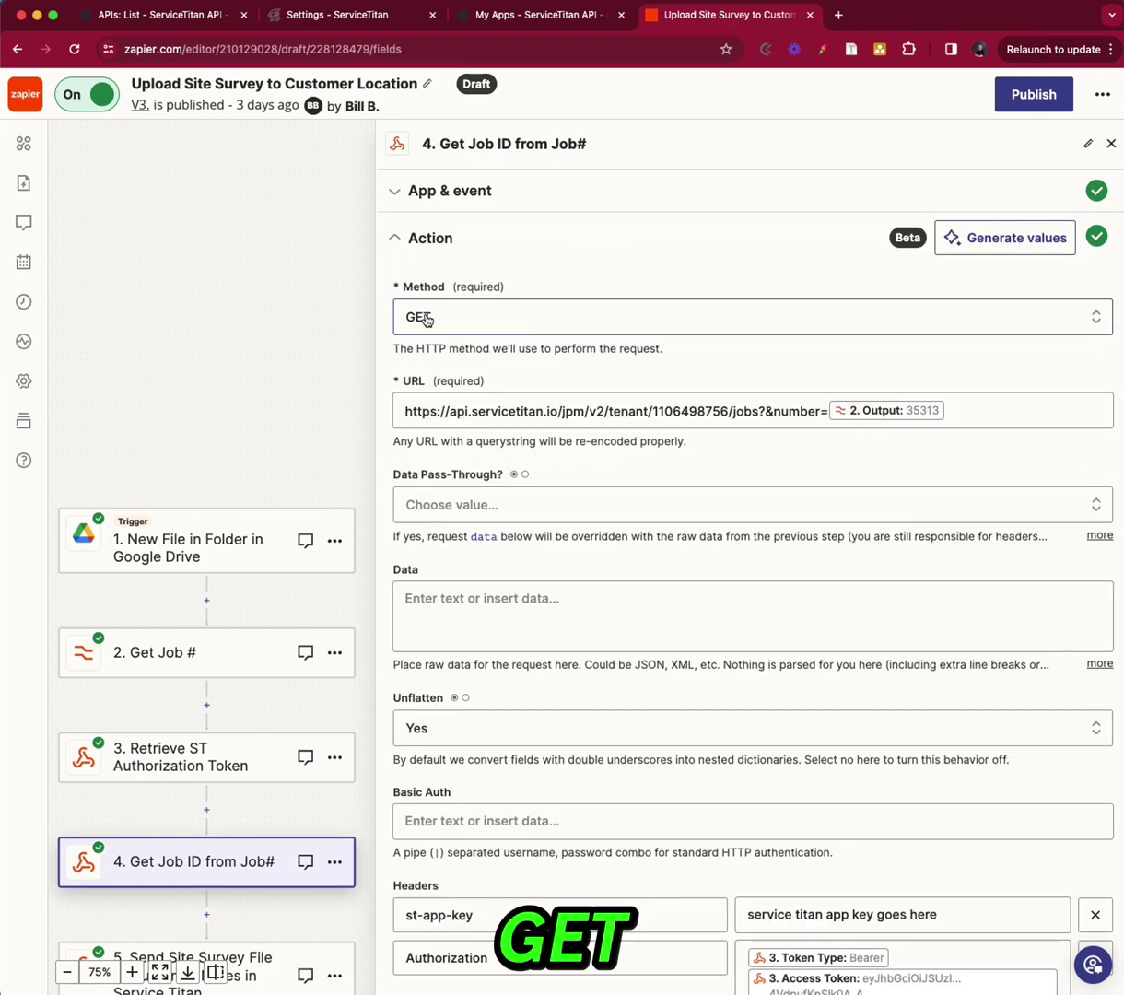
left_click_drag(400, 411, 972, 415)
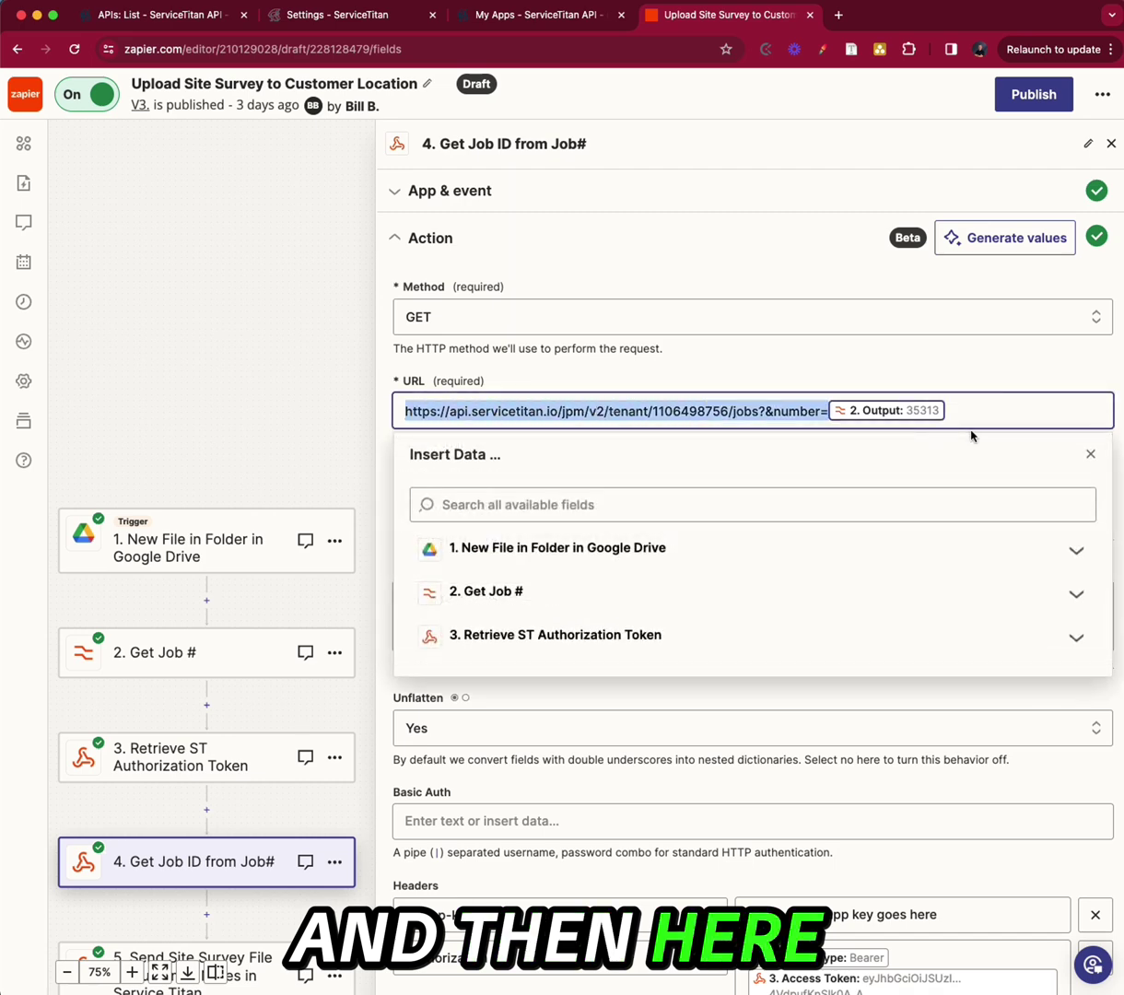
key("alt+Left")
key("alt+Left")
key("alt+Left")
key("alt+Right")
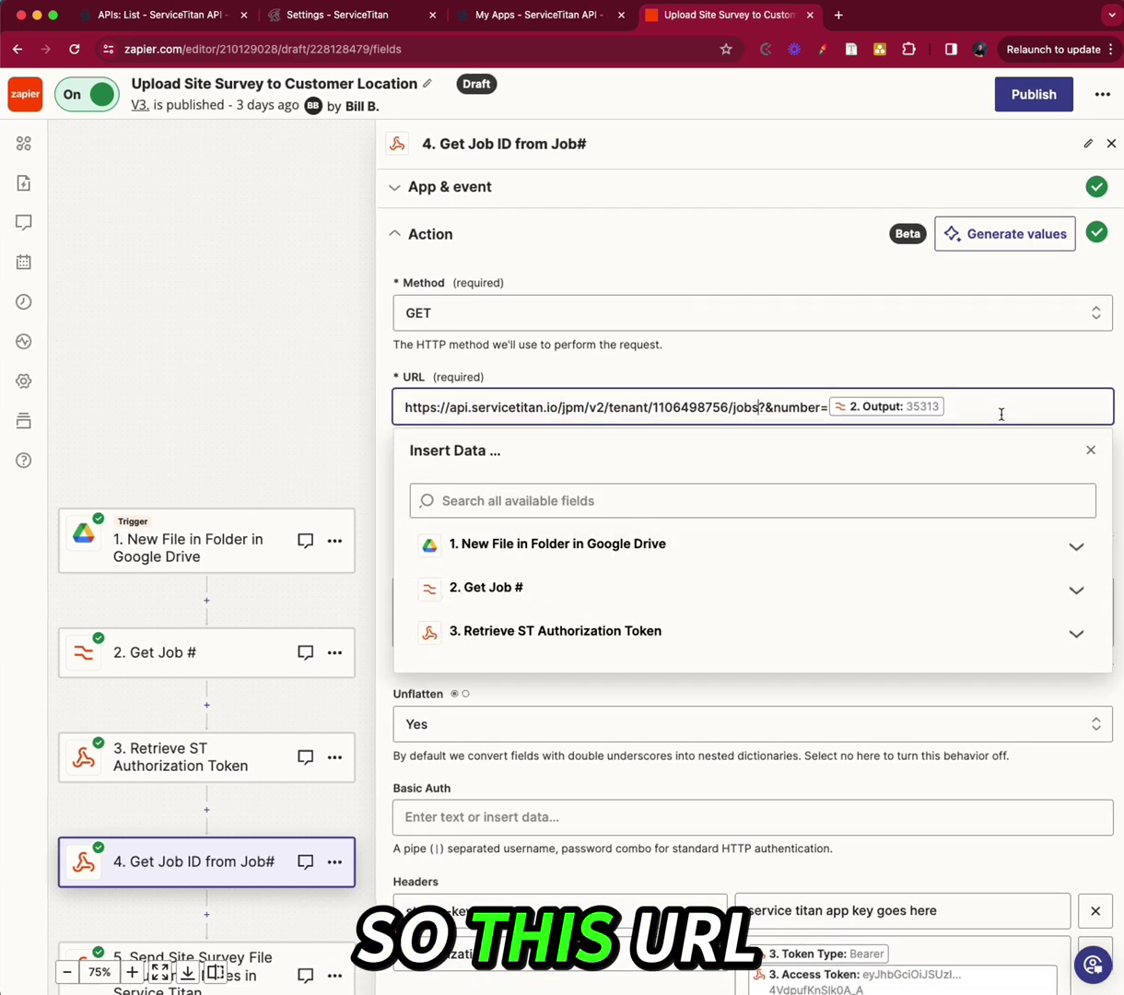
left_click(824, 374)
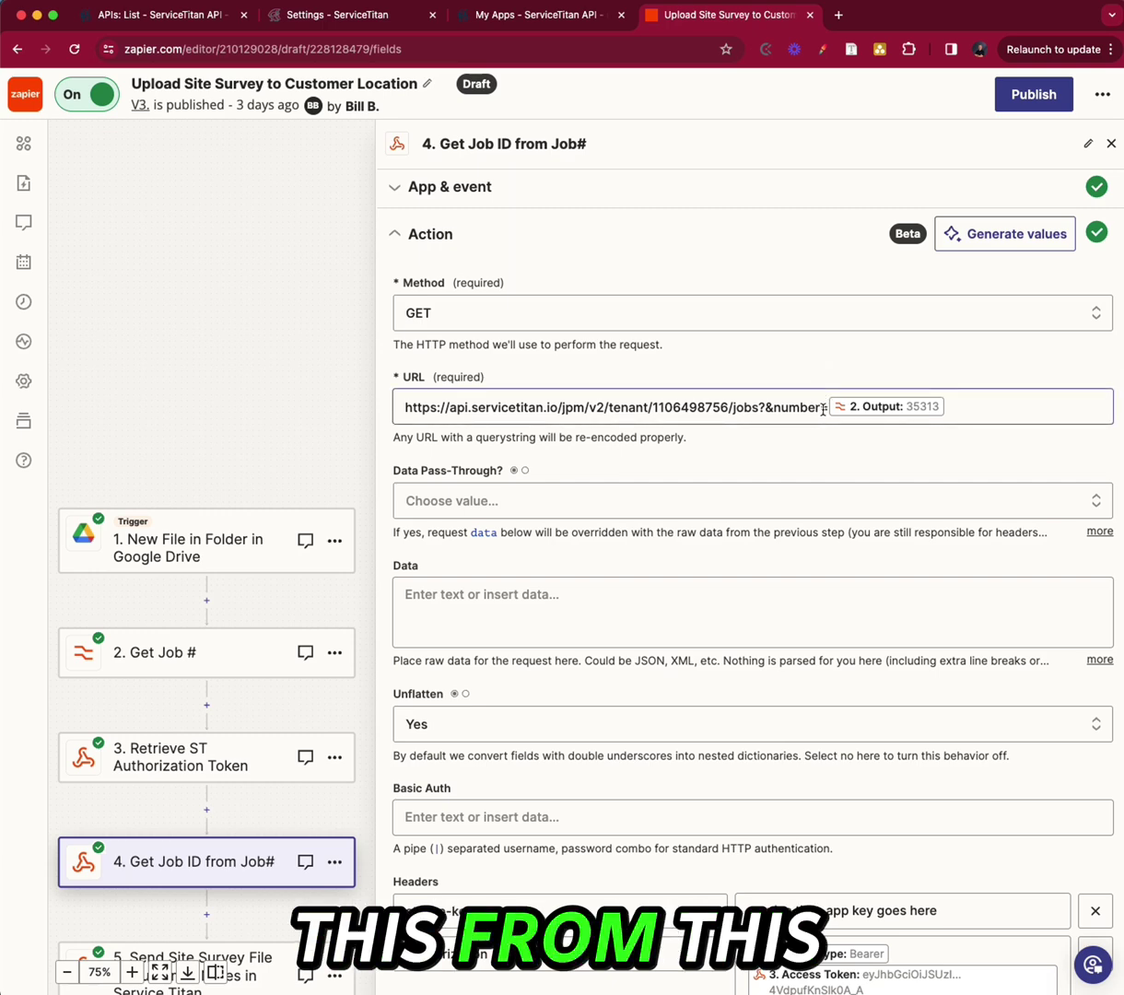
Switch to the ServiceTitan API list page and inspect its full web address
left_click(163, 17)
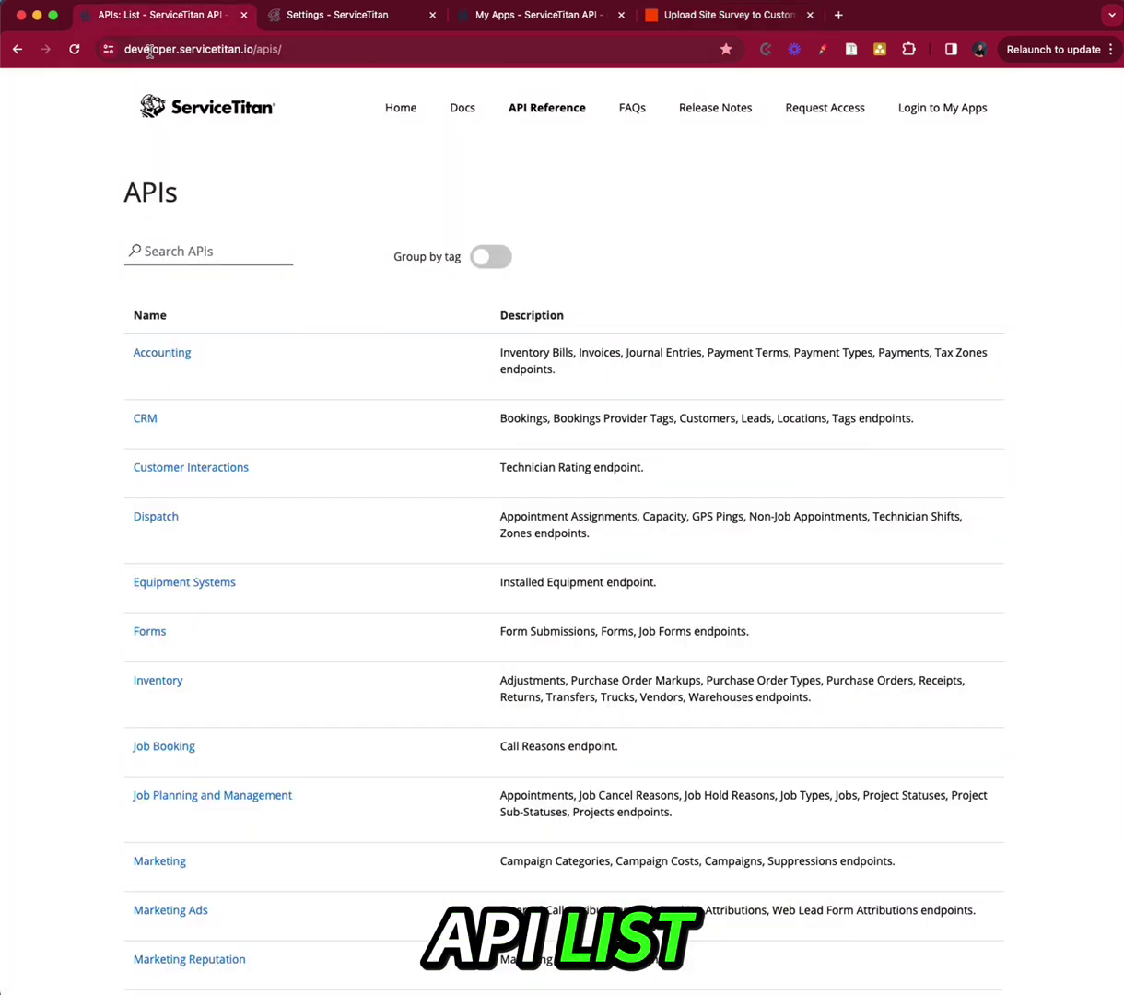
left_click(353, 49)
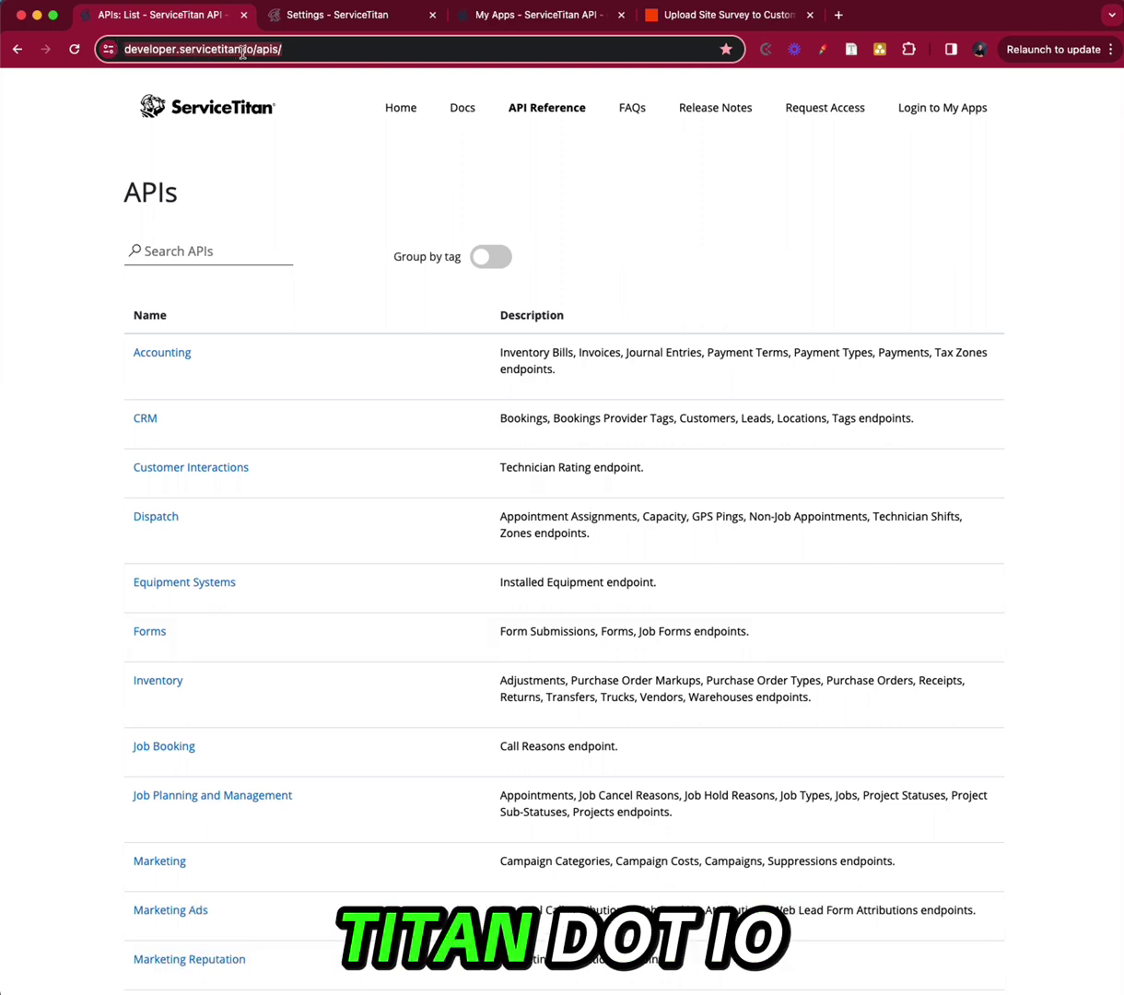
left_click(314, 50)
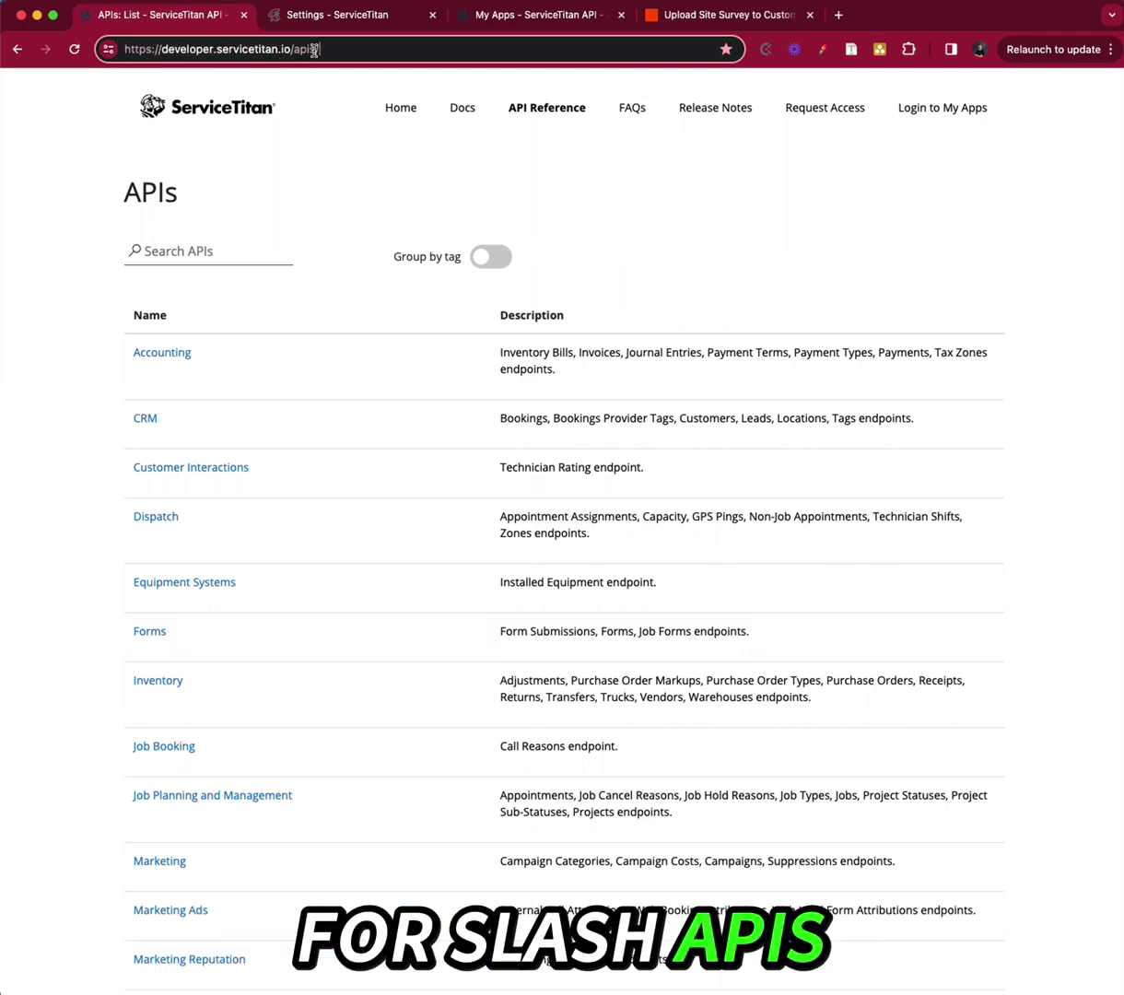
left_click(296, 554)
scroll(296, 590, "down", 10)
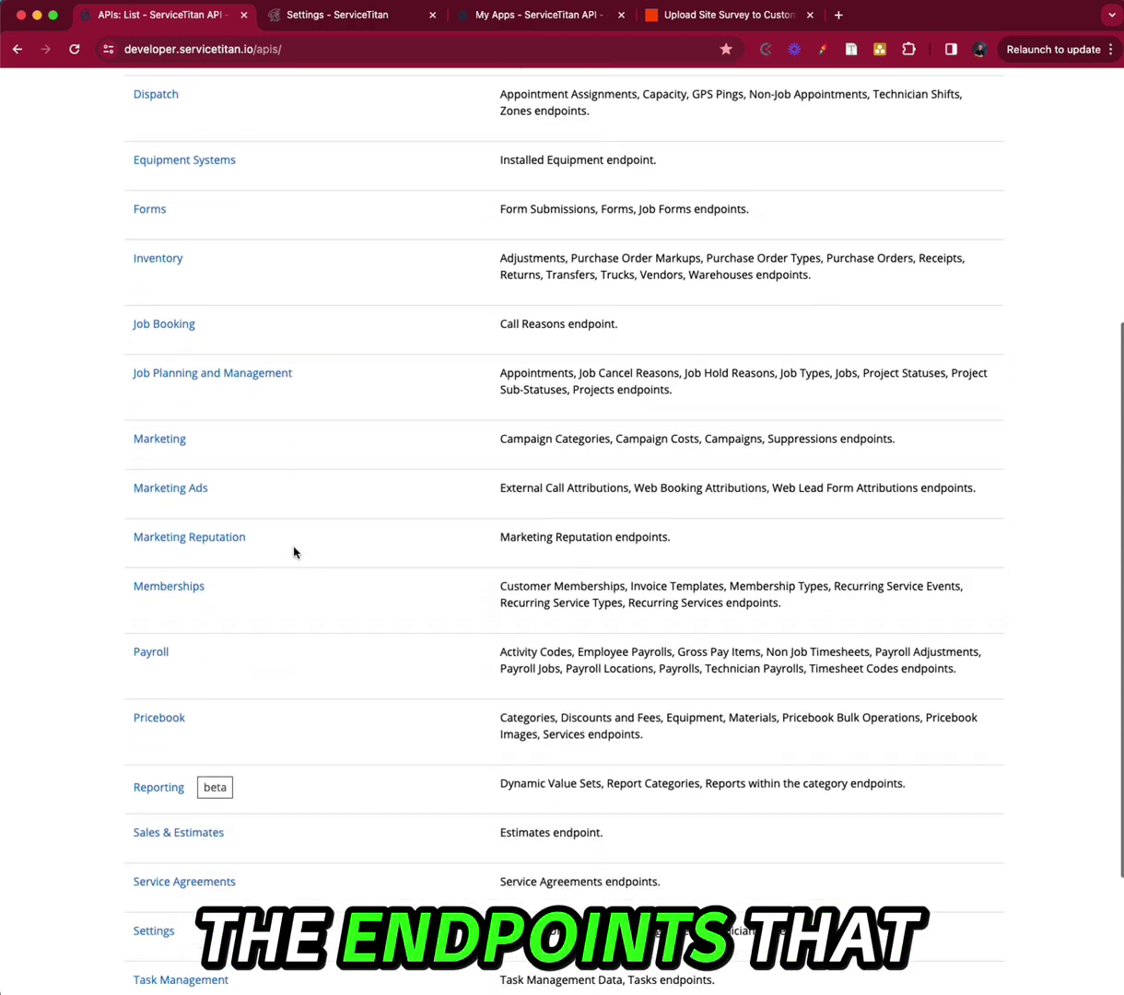
scroll(301, 439, "up", 10)
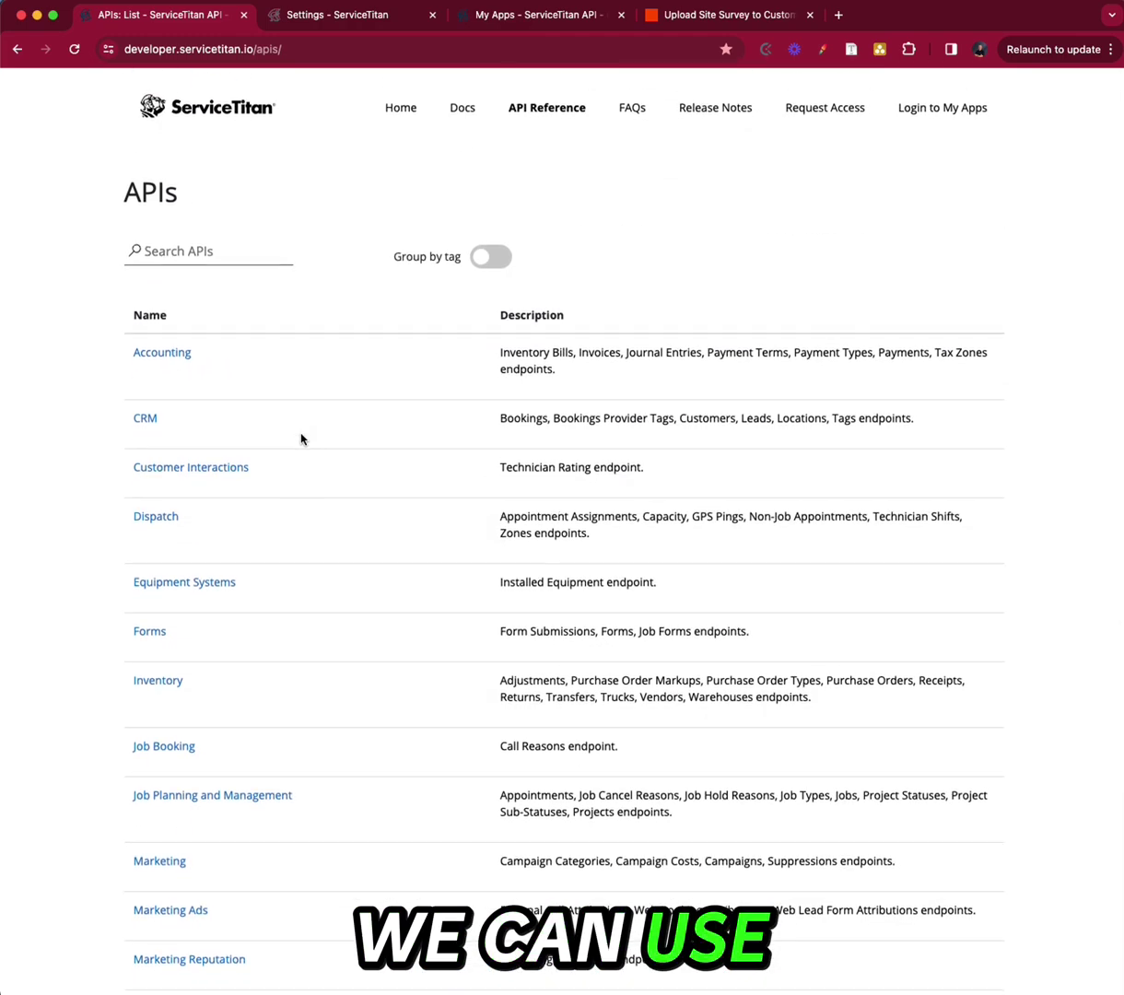
Open the Jobs_GetList docs and select the whole production request URL
left_click(240, 797)
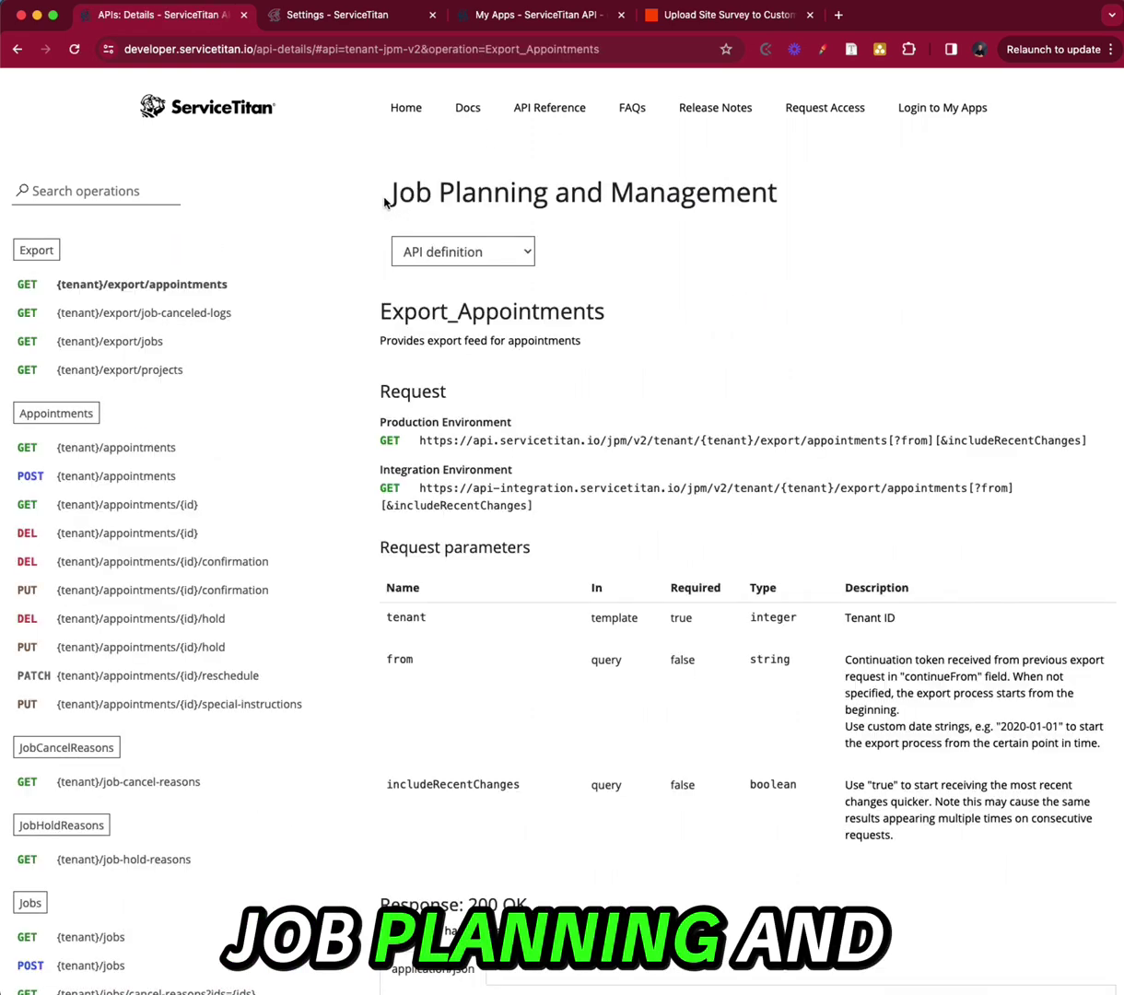
scroll(32, 484, "down", 5)
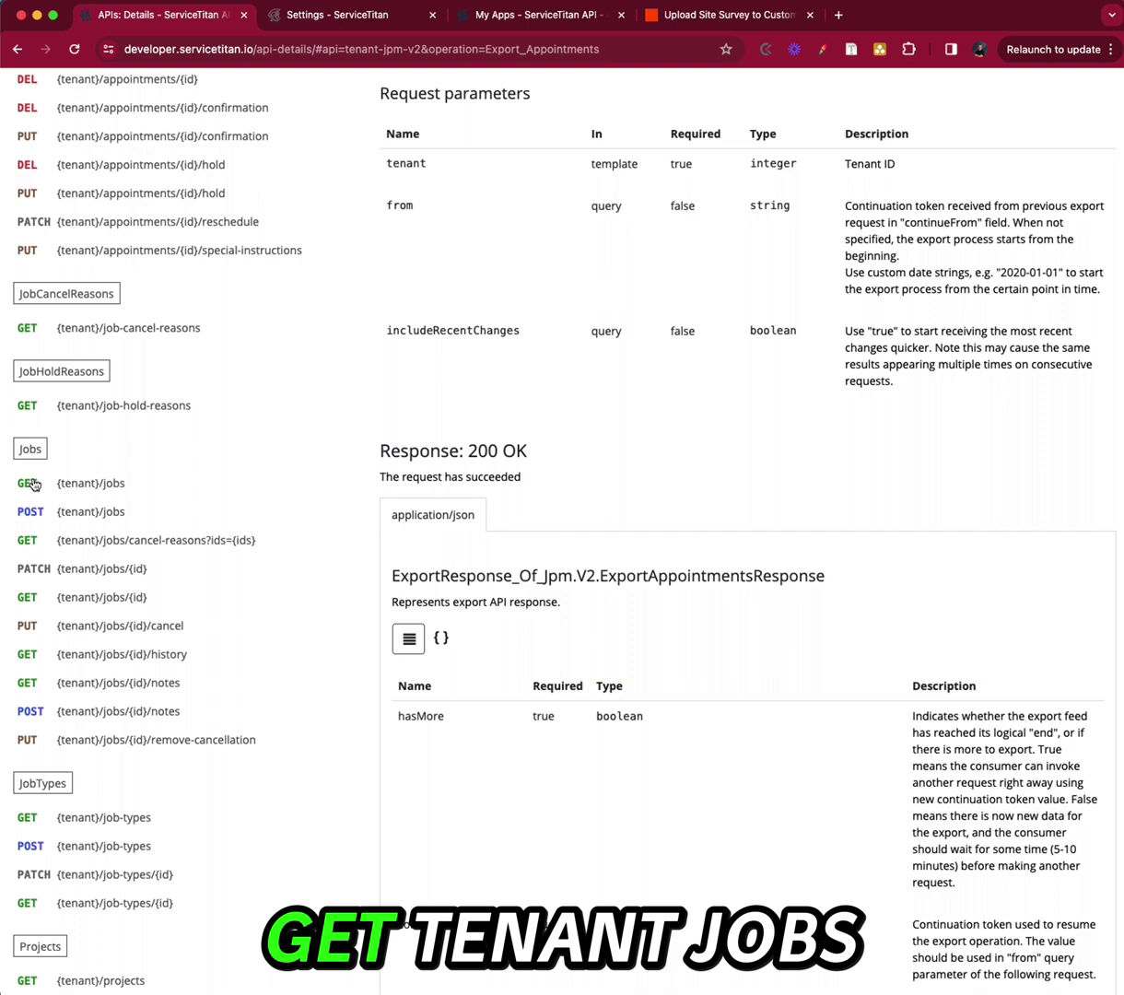
left_click(93, 485)
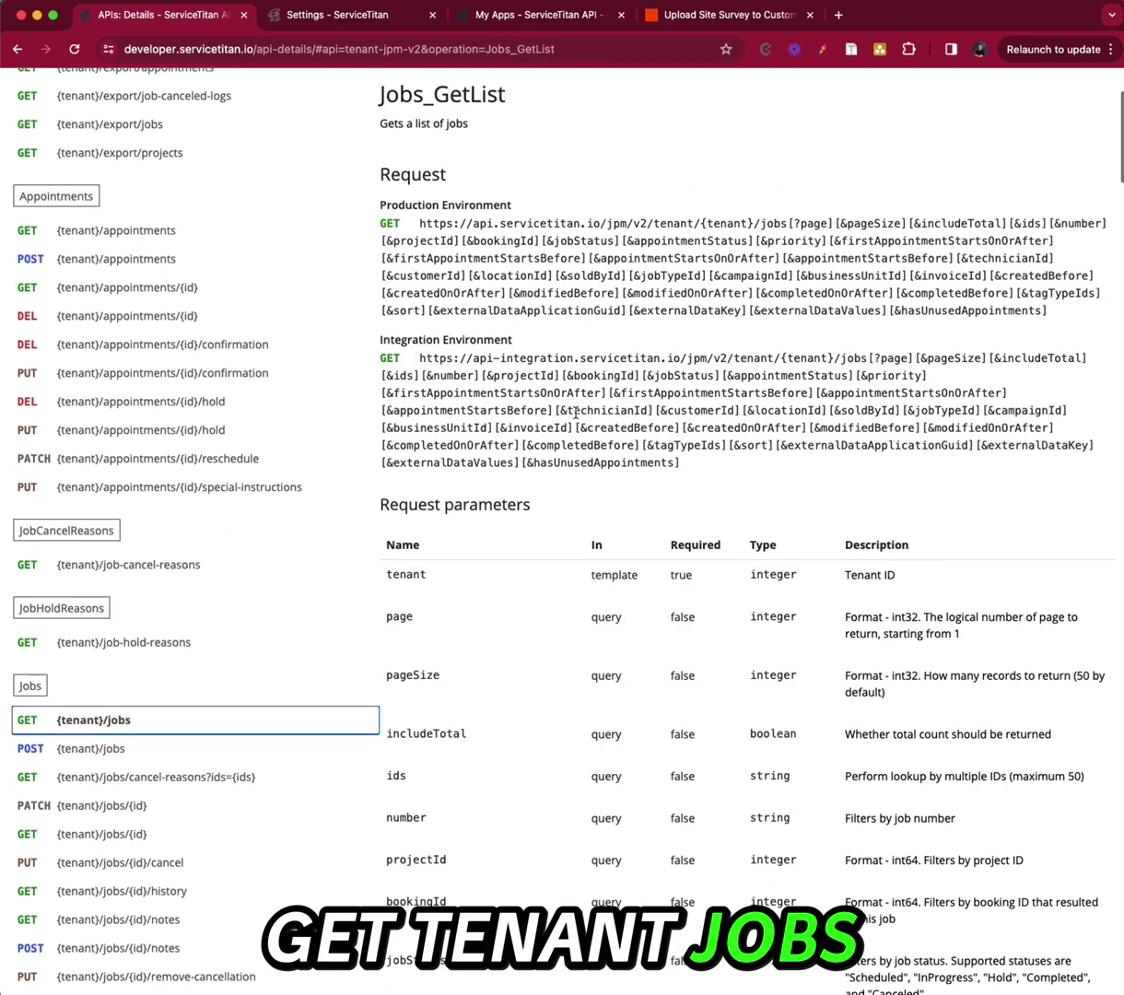
left_click_drag(420, 303, 1122, 380)
left_click(718, 270)
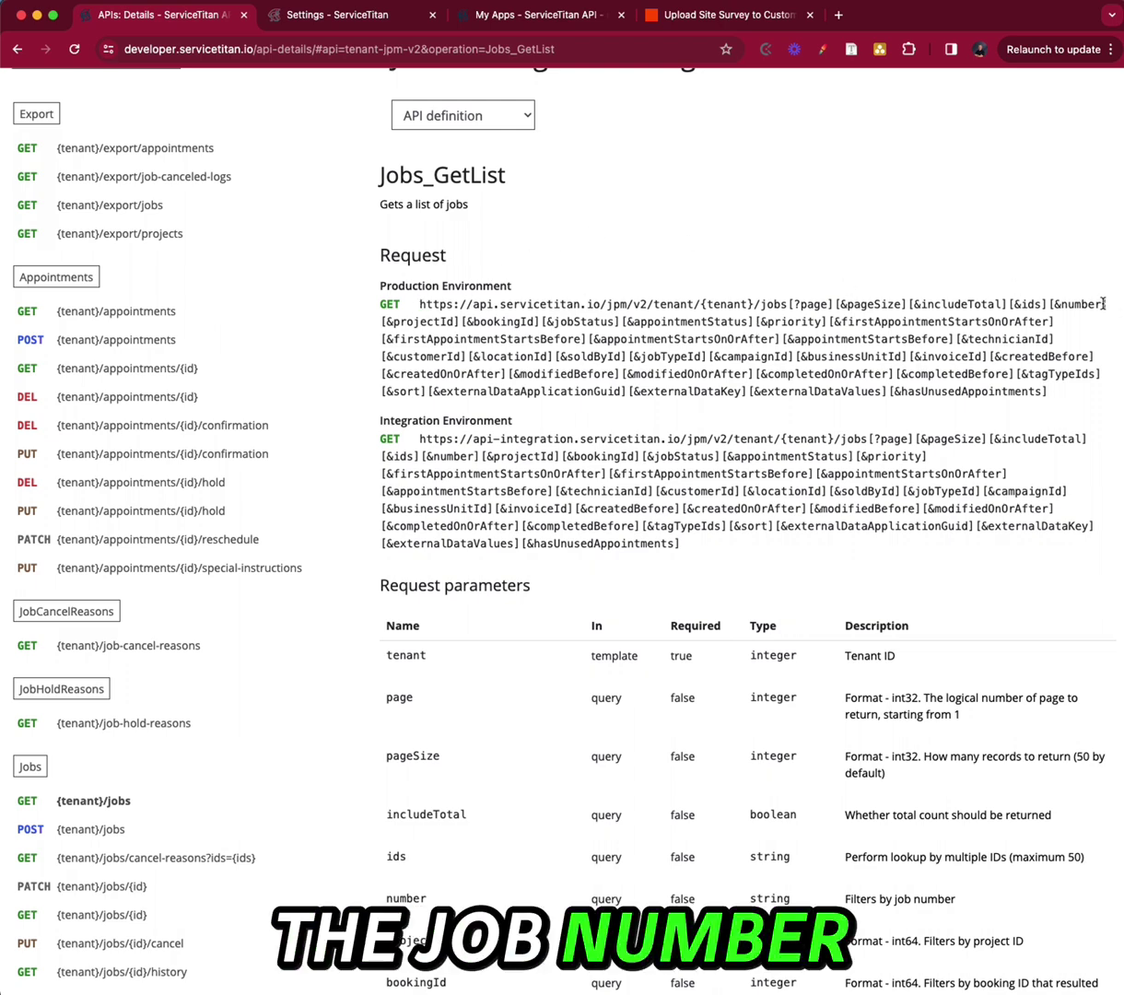
left_click_drag(1104, 303, 1050, 304)
left_click_drag(754, 304, 740, 297)
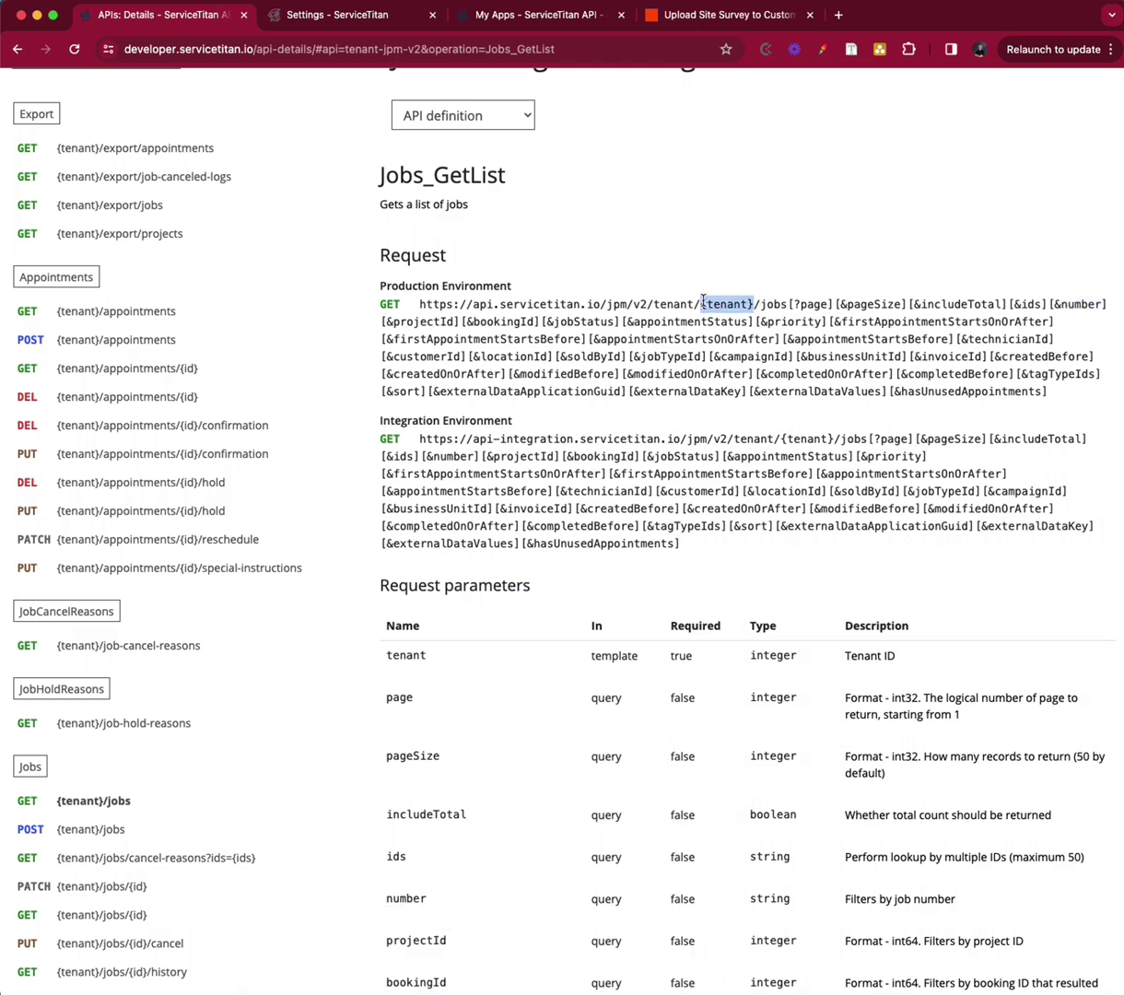
left_click(712, 320)
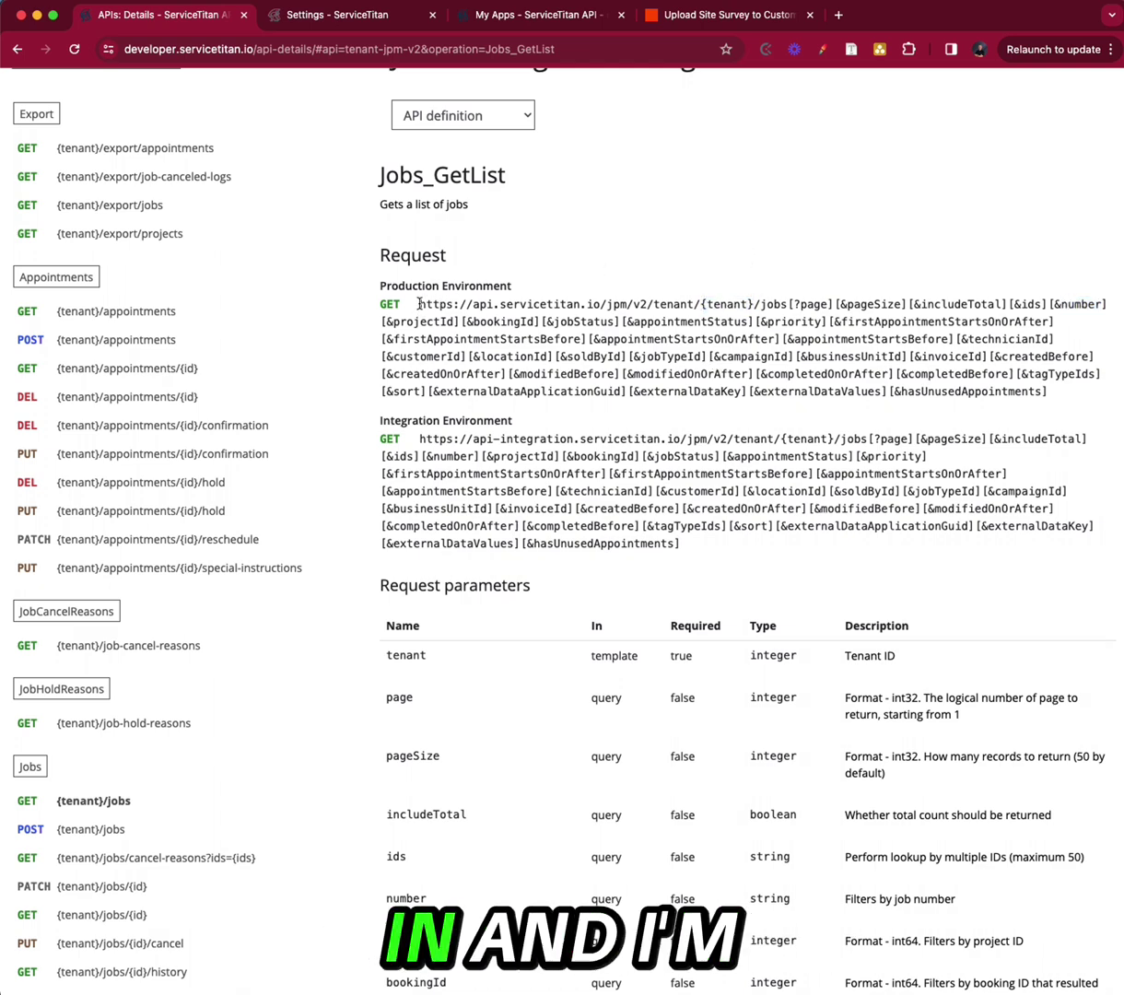
left_click_drag(1106, 304, 420, 304)
Paste the production jobs URL into Zapier's URL field, replacing {tenant} with the tenant ID
key("super+c")
left_click(728, 14)
key("Return")
key("Return")
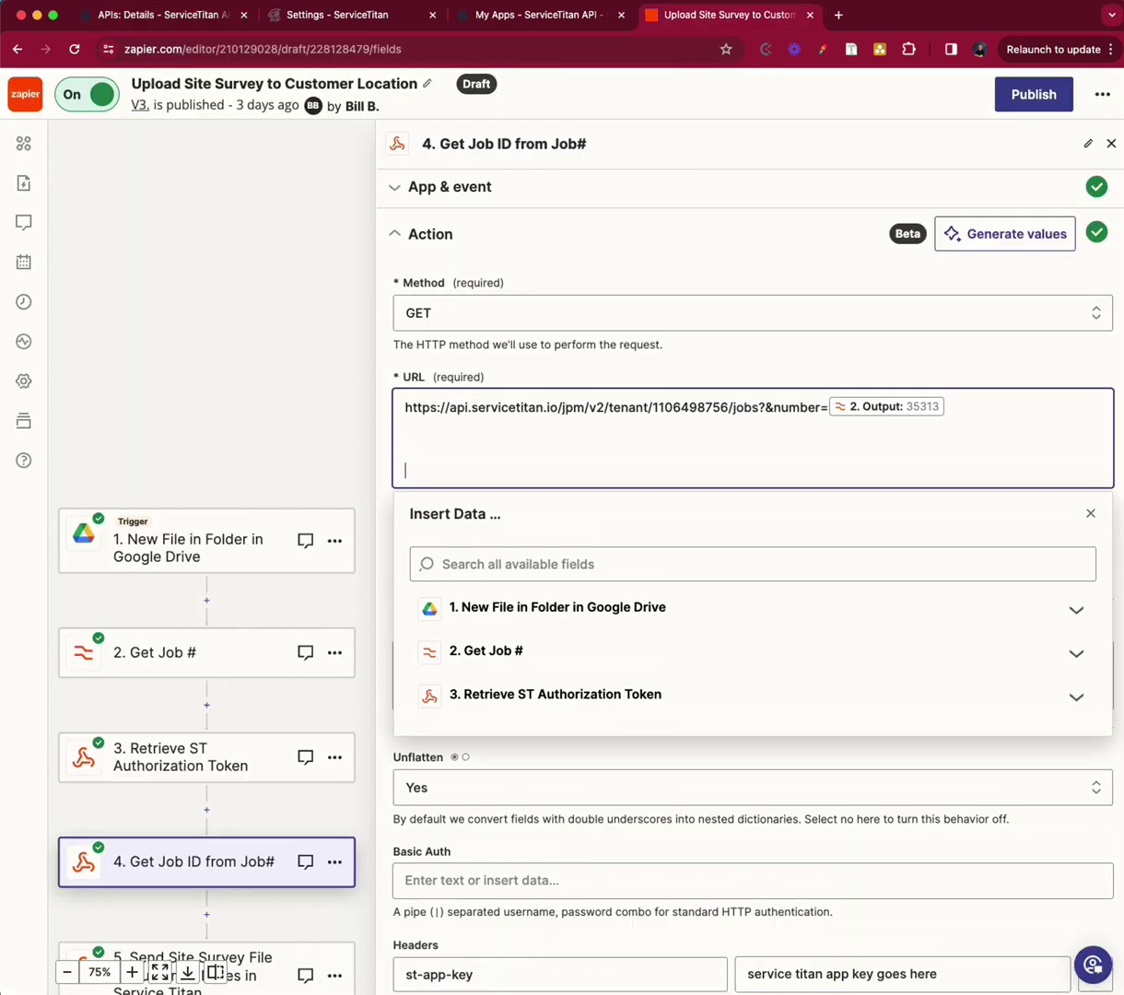
key("super+v")
left_click_drag(728, 407, 667, 410)
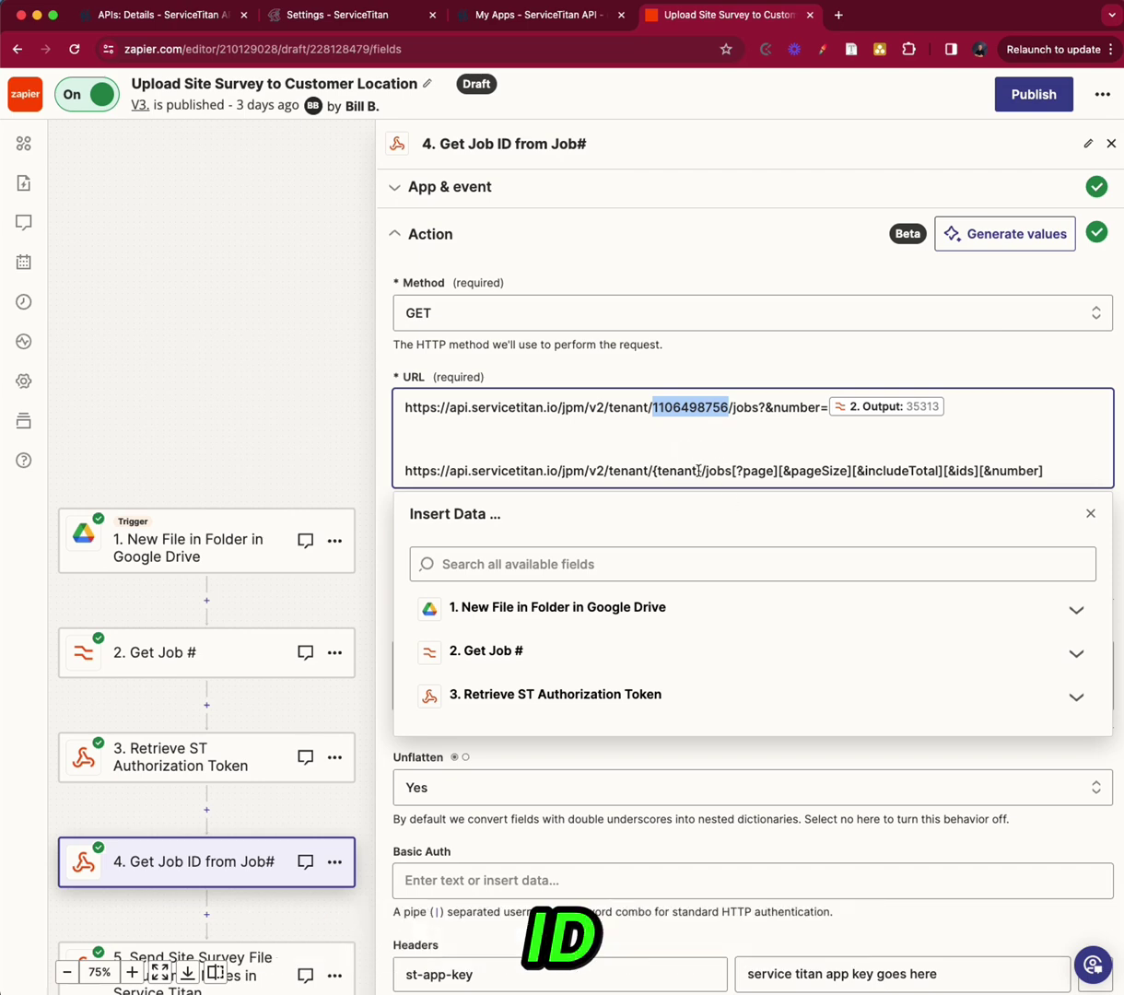
left_click_drag(702, 471, 655, 471)
key("super+v")
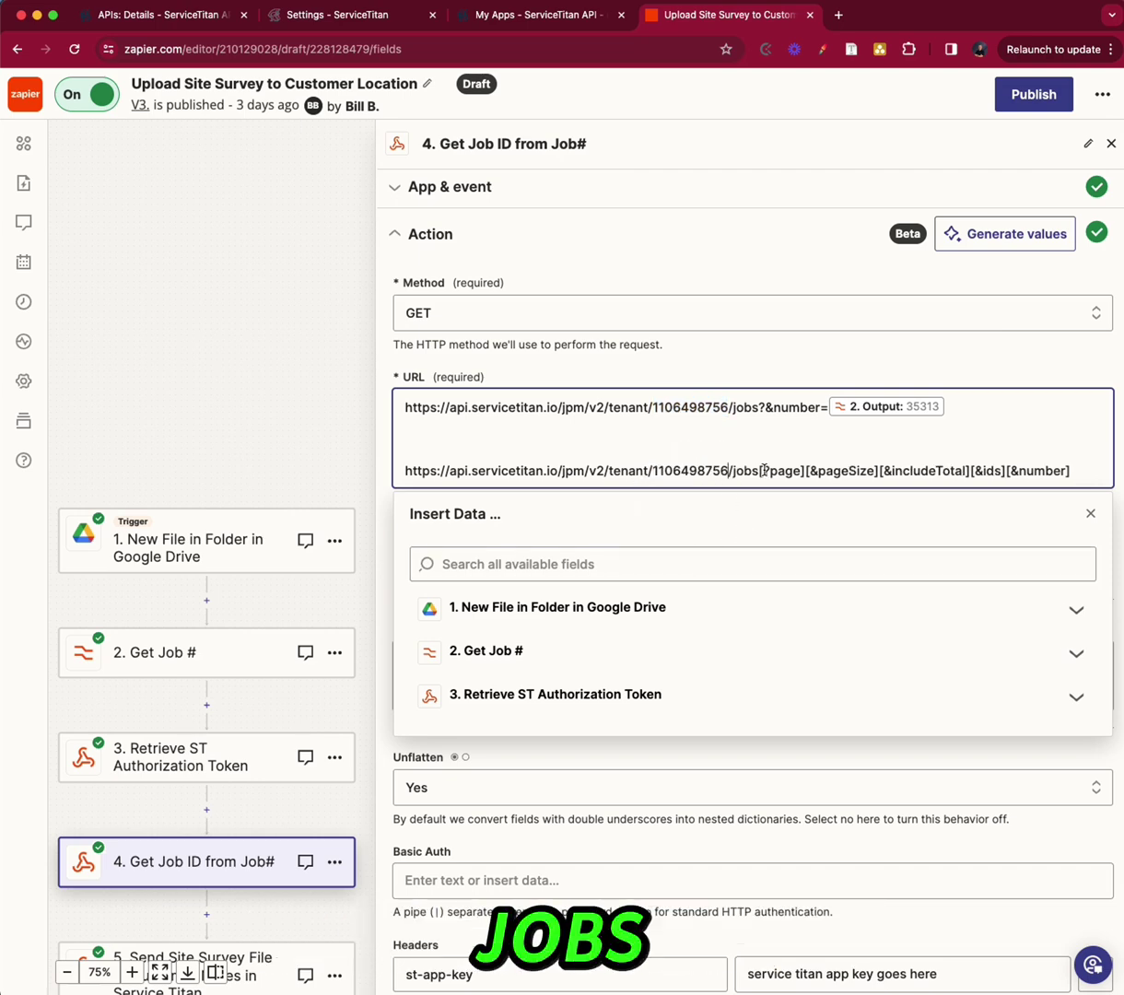
Trim the URL to jobs?number=, delete the old URL line, and append the Get Job # output
key("BackSpace")
left_click(763, 394)
key("Delete")
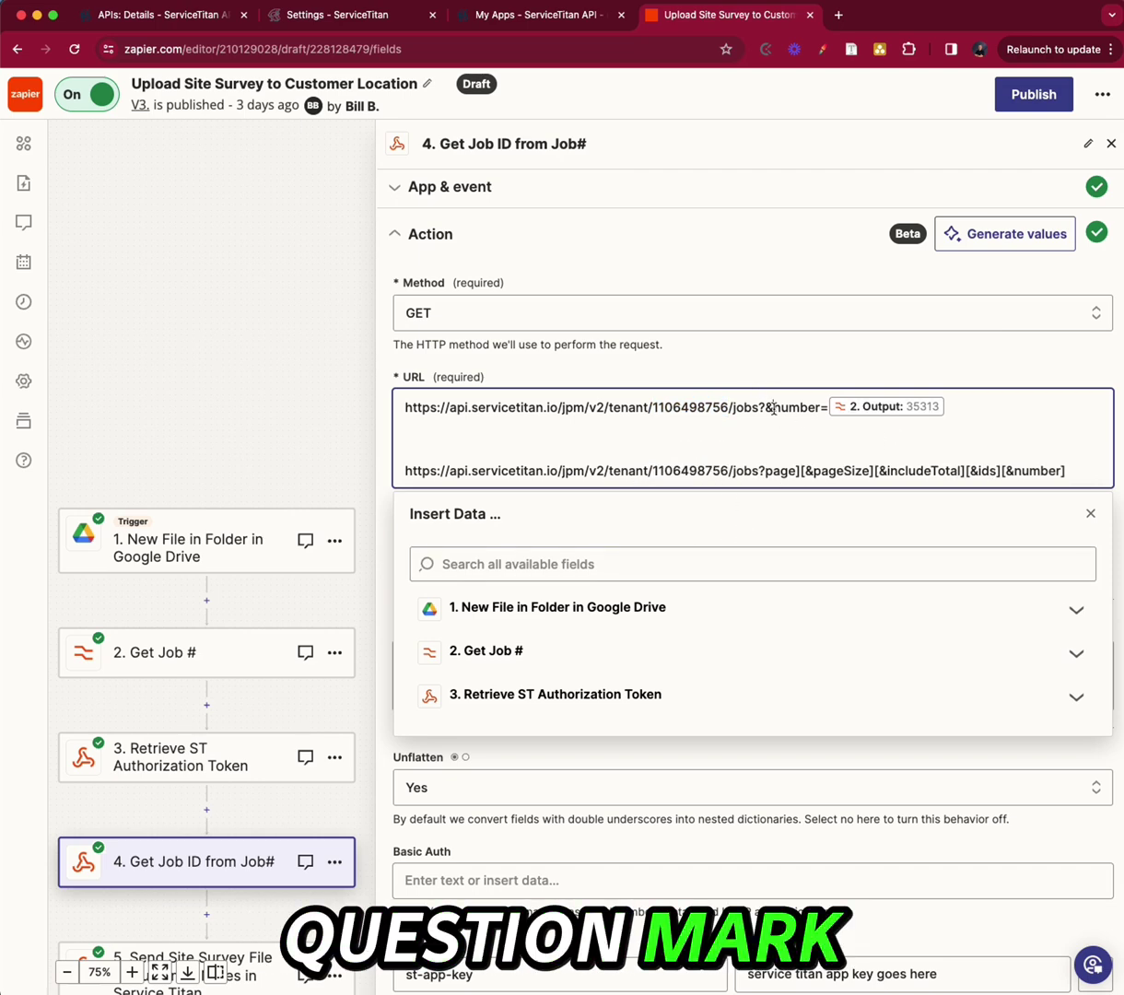
left_click_drag(761, 471, 1067, 471)
key("BackSpace")
type("number")
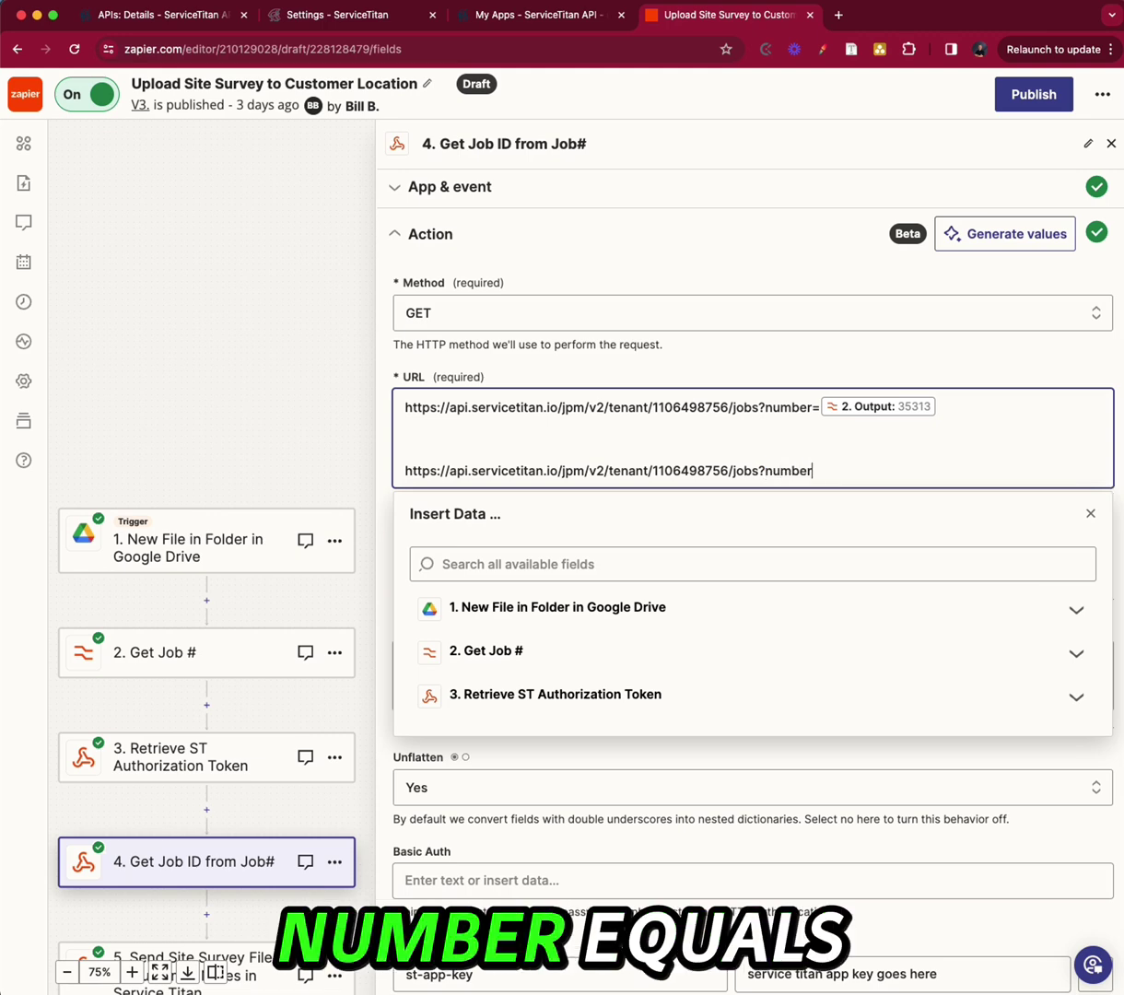
type("=")
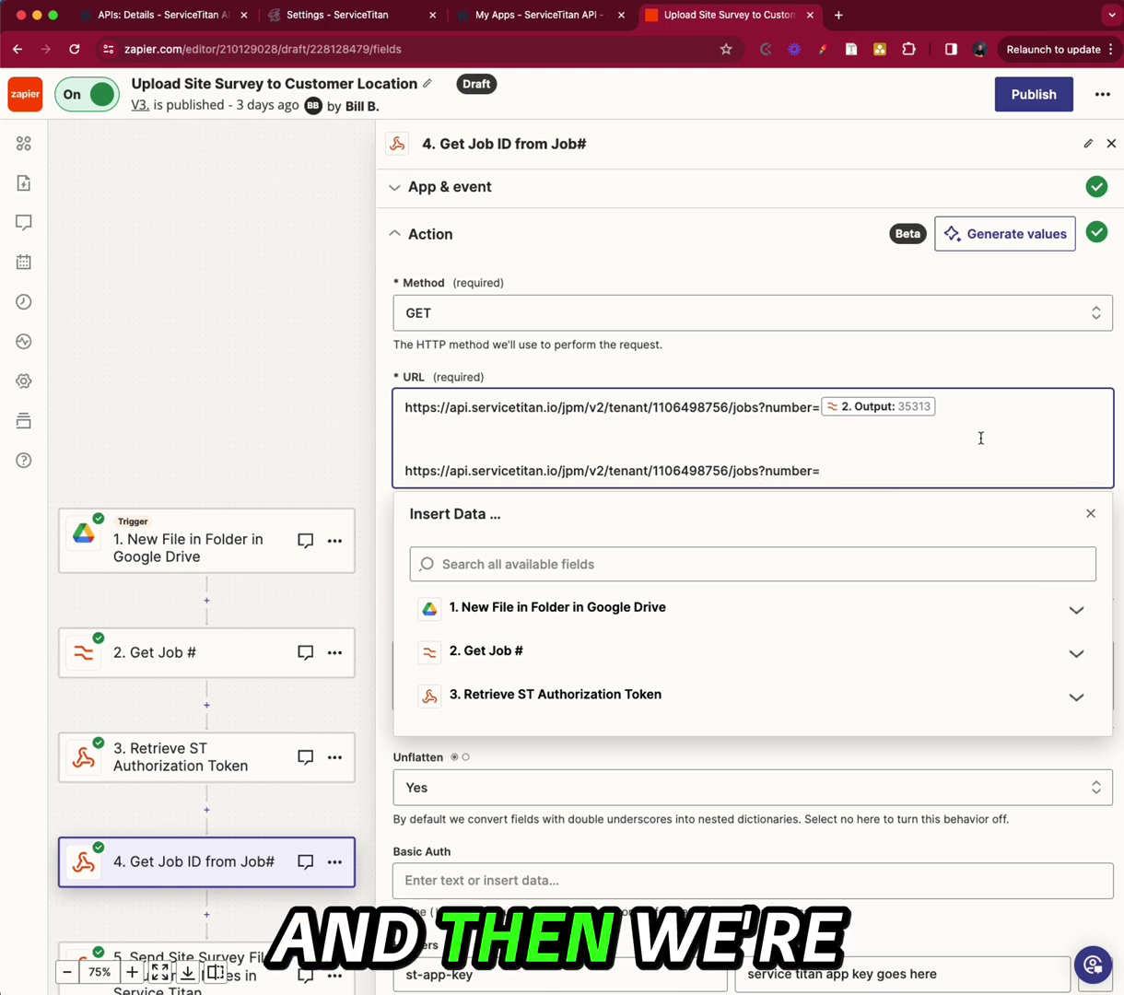
left_click_drag(403, 473, 376, 348)
key("BackSpace")
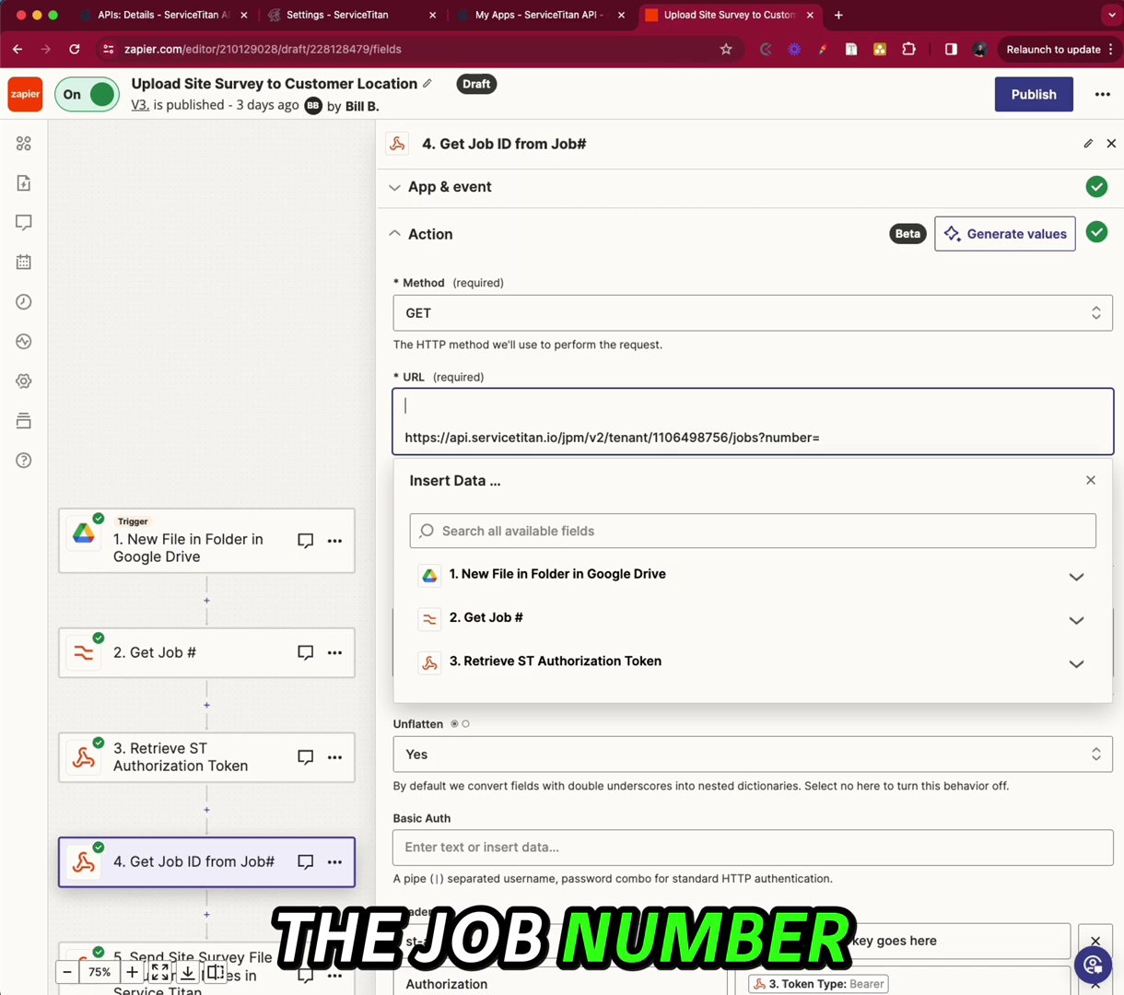
key("Delete")
key("ctrl+v")
scroll(735, 345, "down", 2)
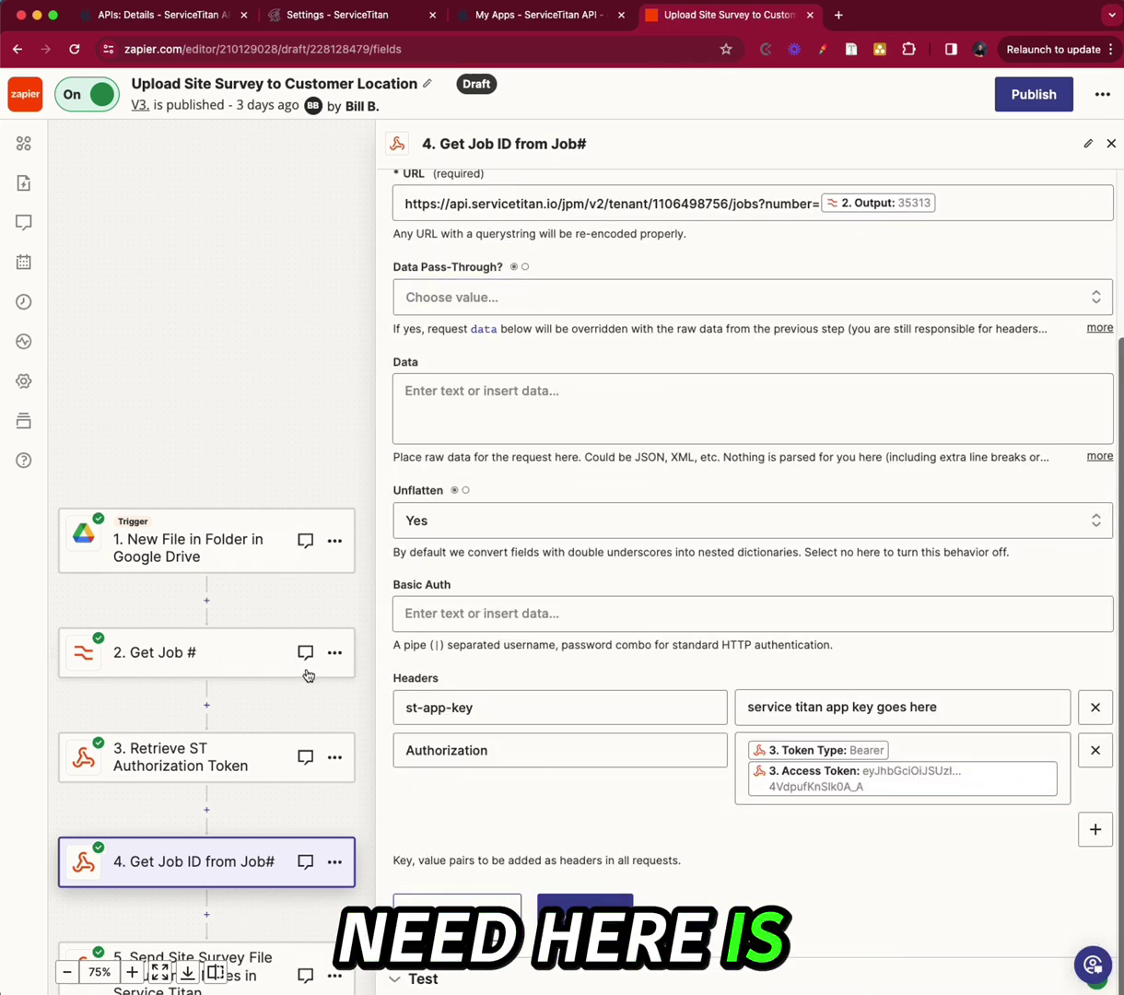
Inspect the st-app-key header name and its placeholder app key value
left_click_drag(470, 707, 406, 707)
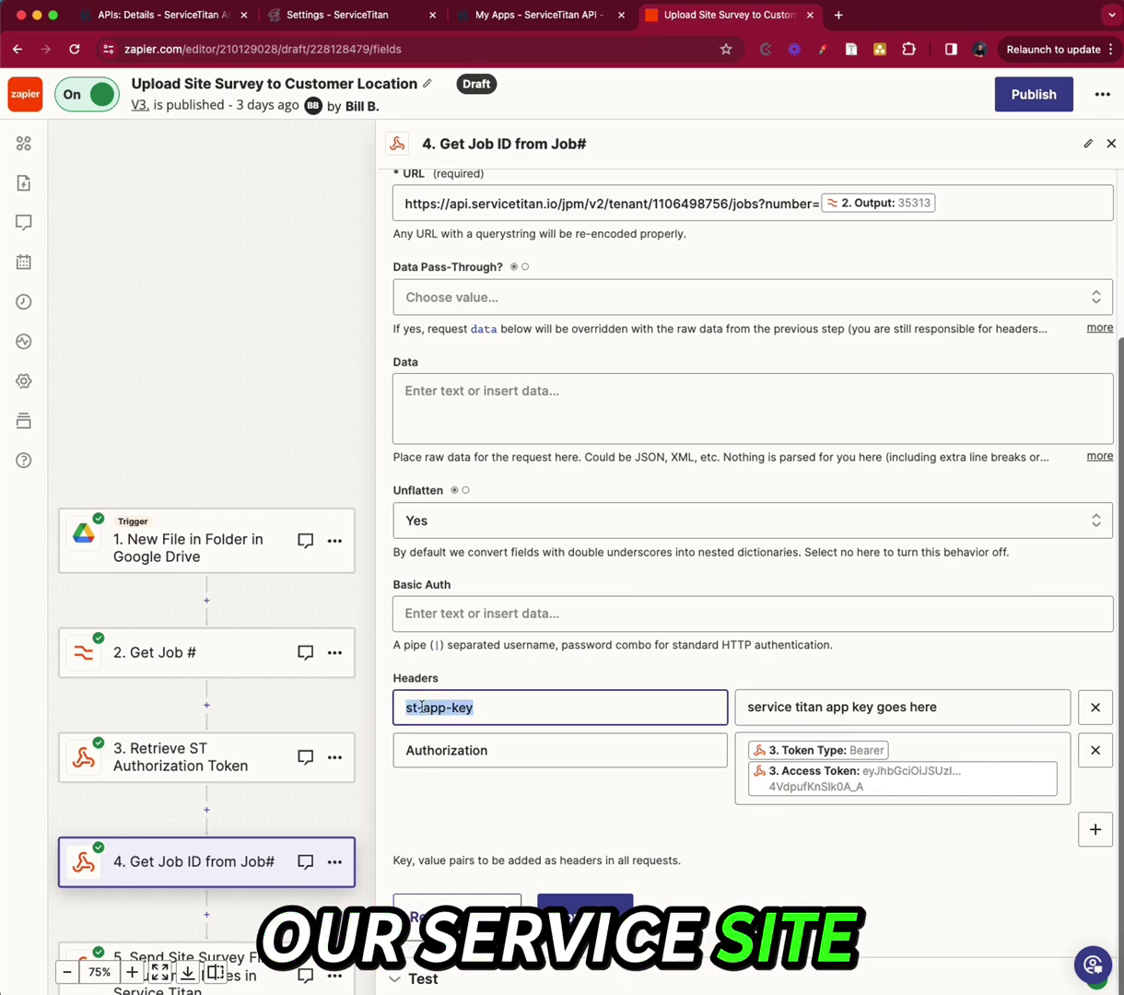
left_click(583, 715)
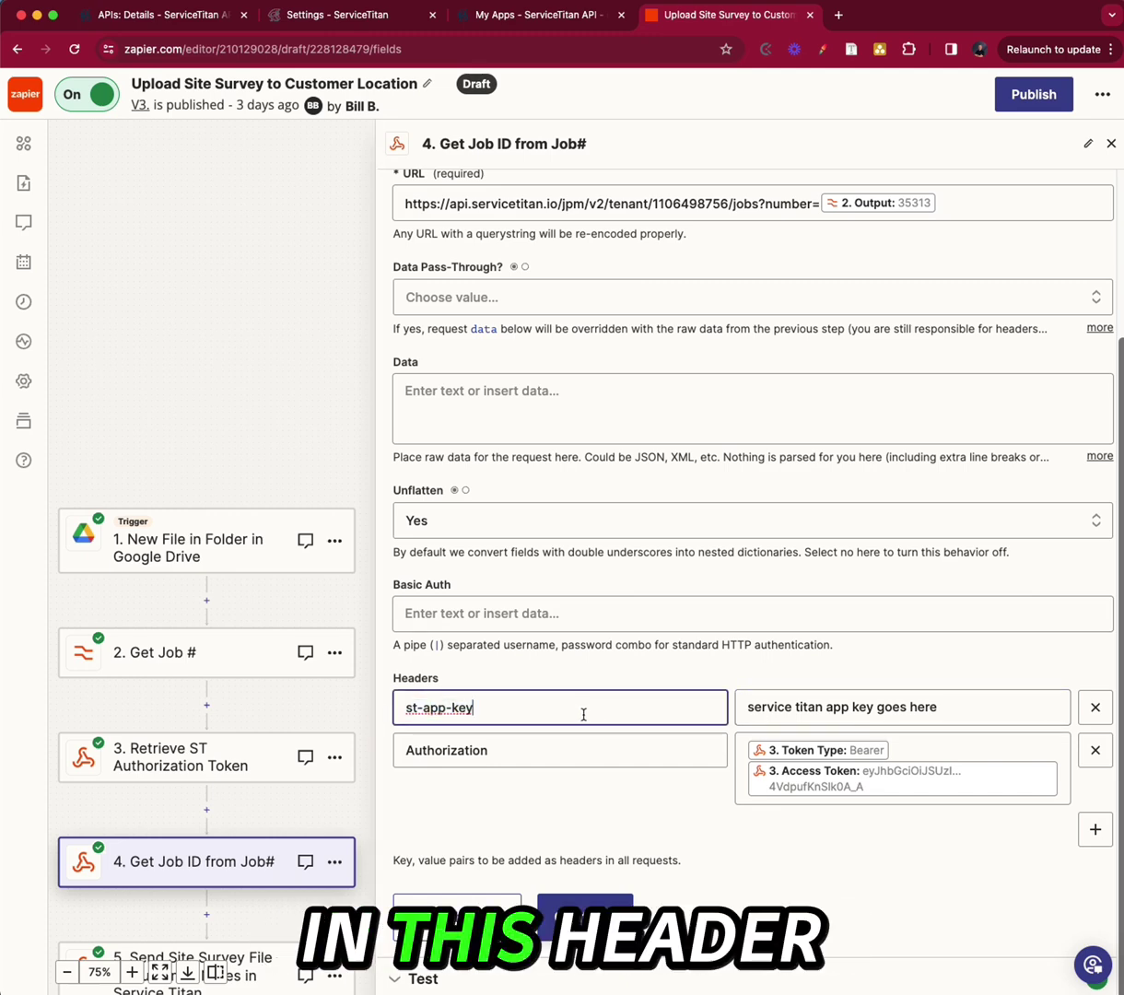
left_click_drag(1001, 713, 690, 706)
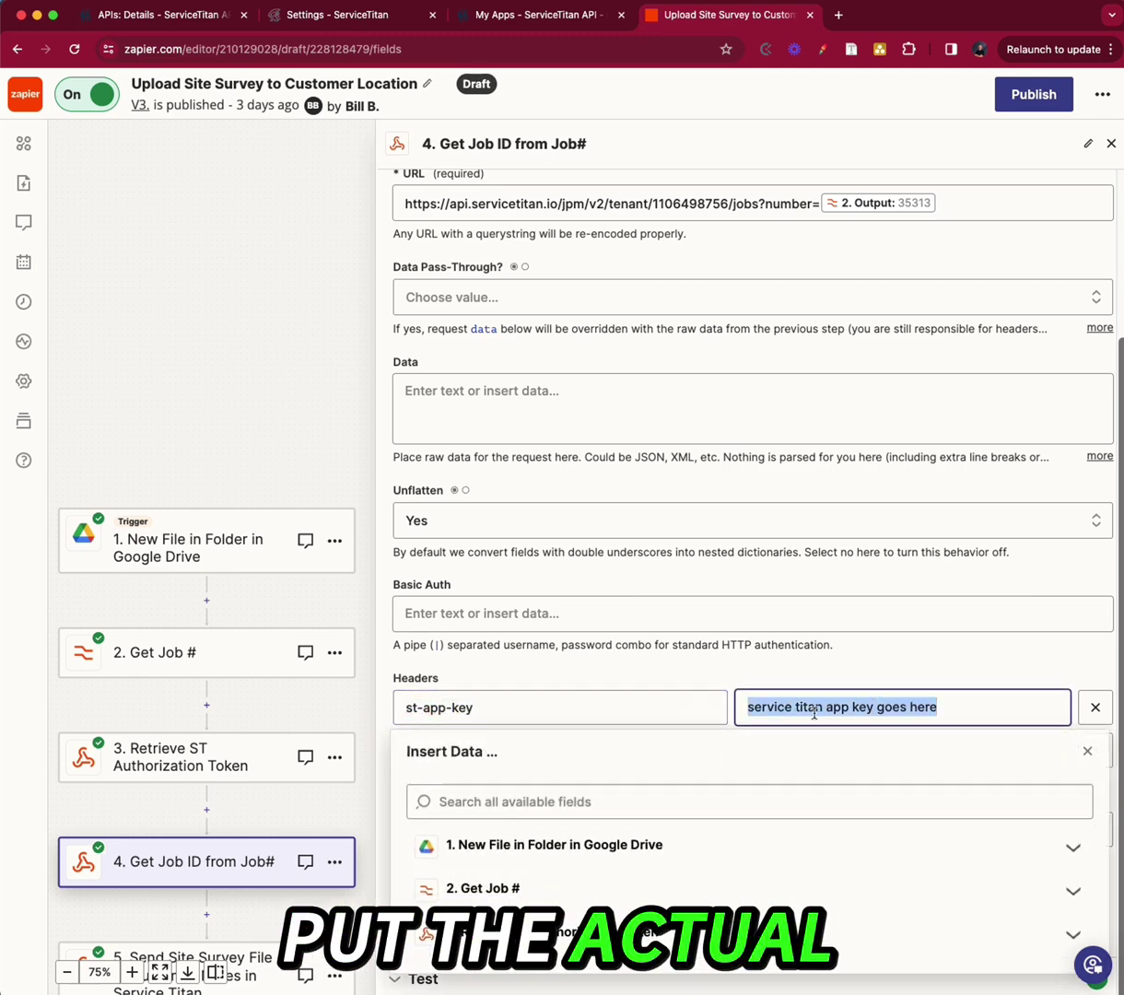
left_click(931, 660)
Set the Authorization header value to Token Type plus step 3's Access Token
left_click(531, 743)
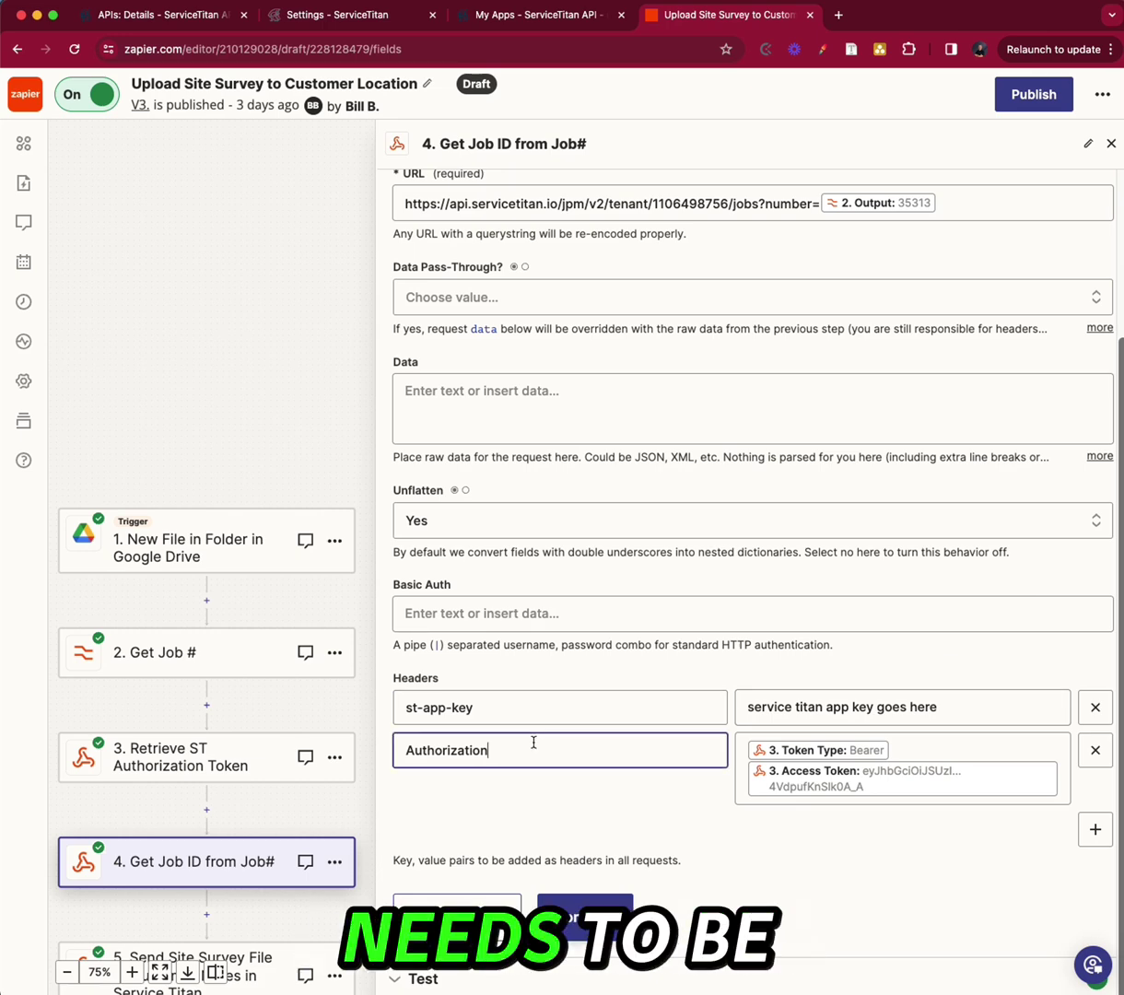
double_click(439, 750)
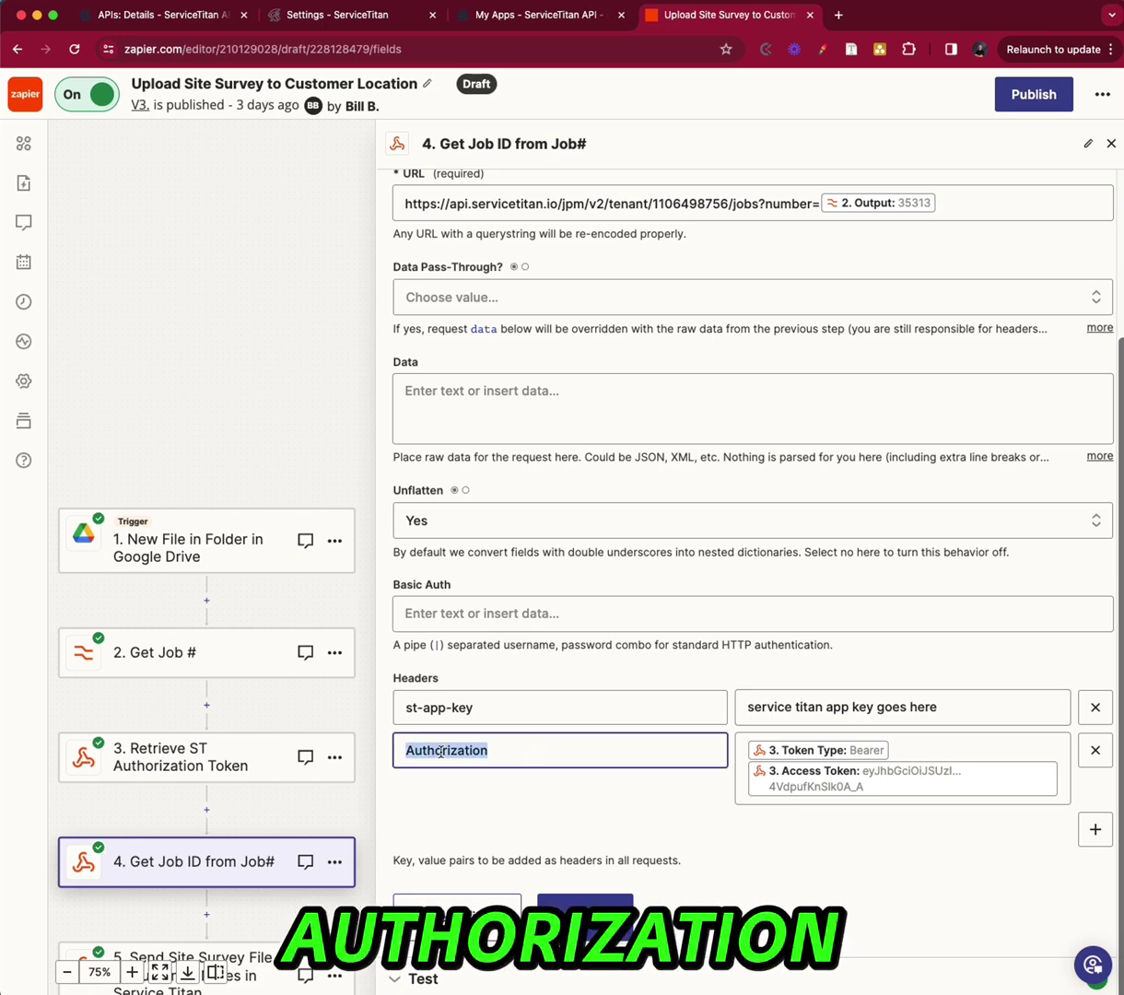
left_click(939, 748)
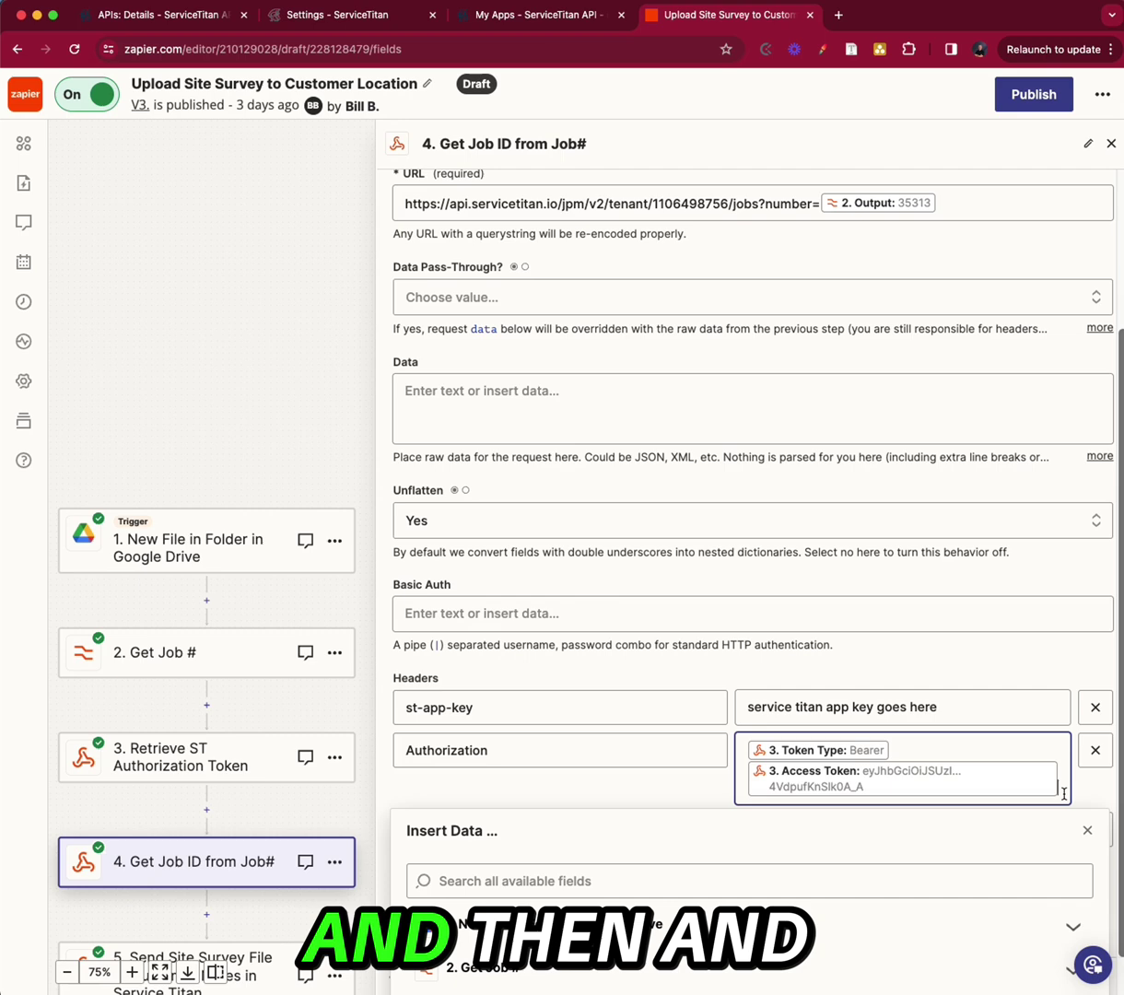
key("BackSpace")
key("BackSpace")
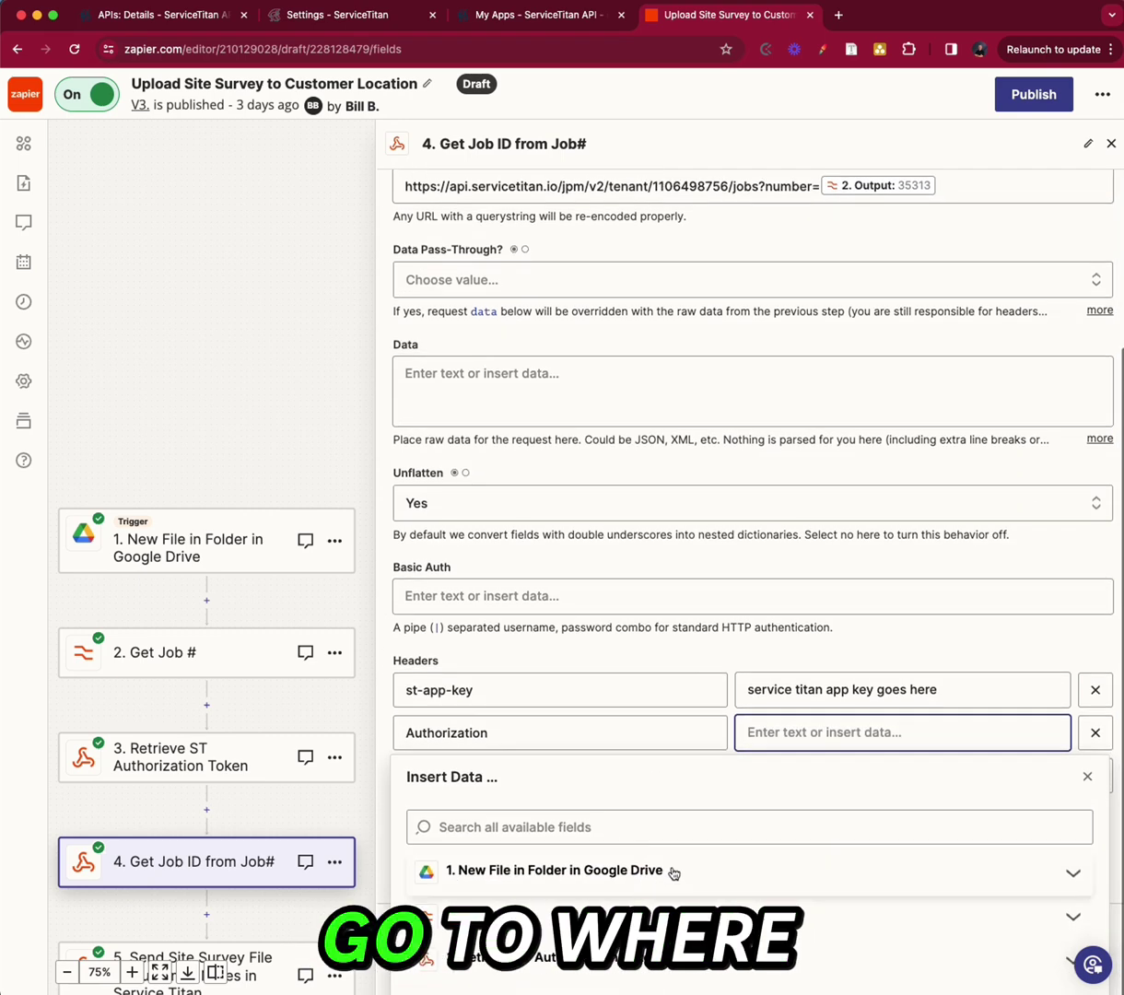
left_click(530, 959)
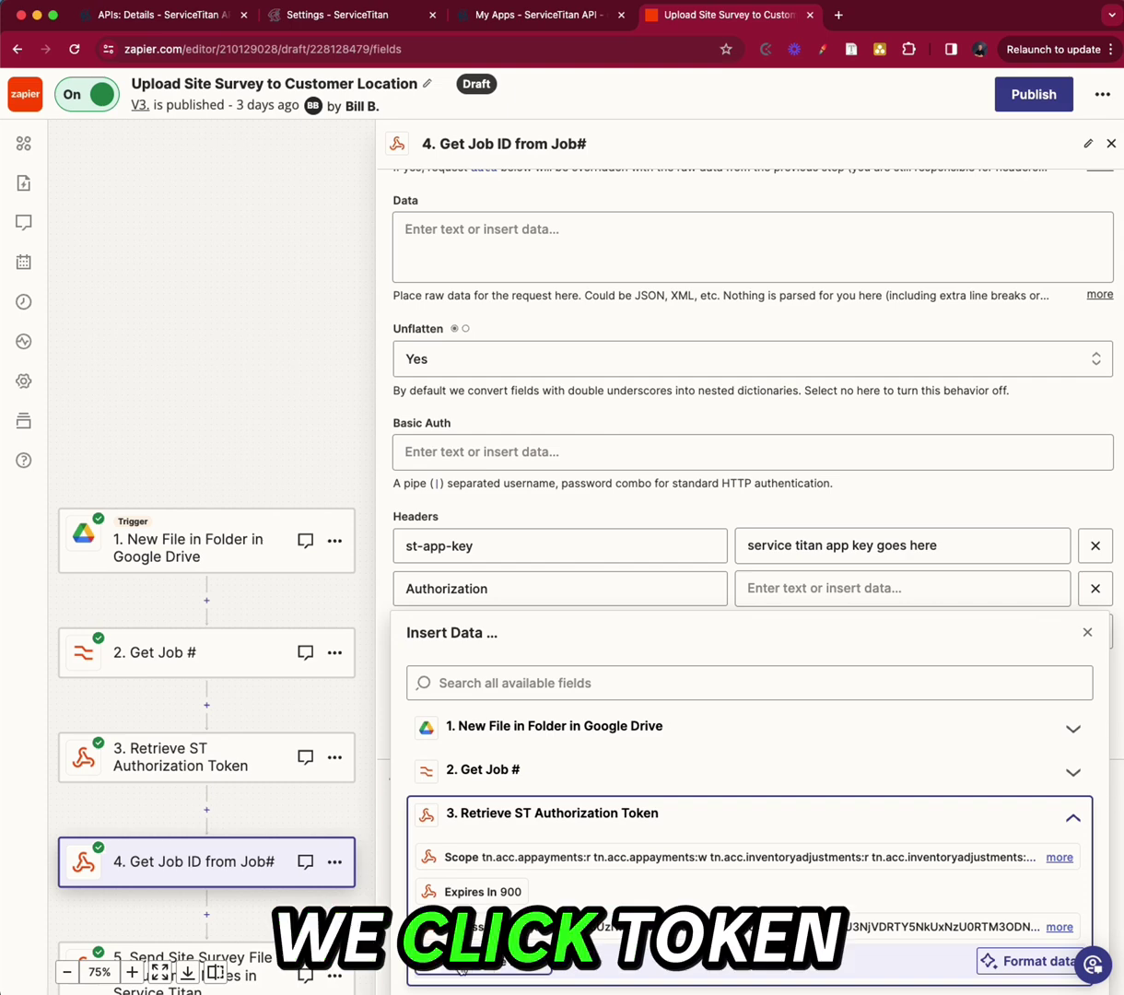
left_click(517, 963)
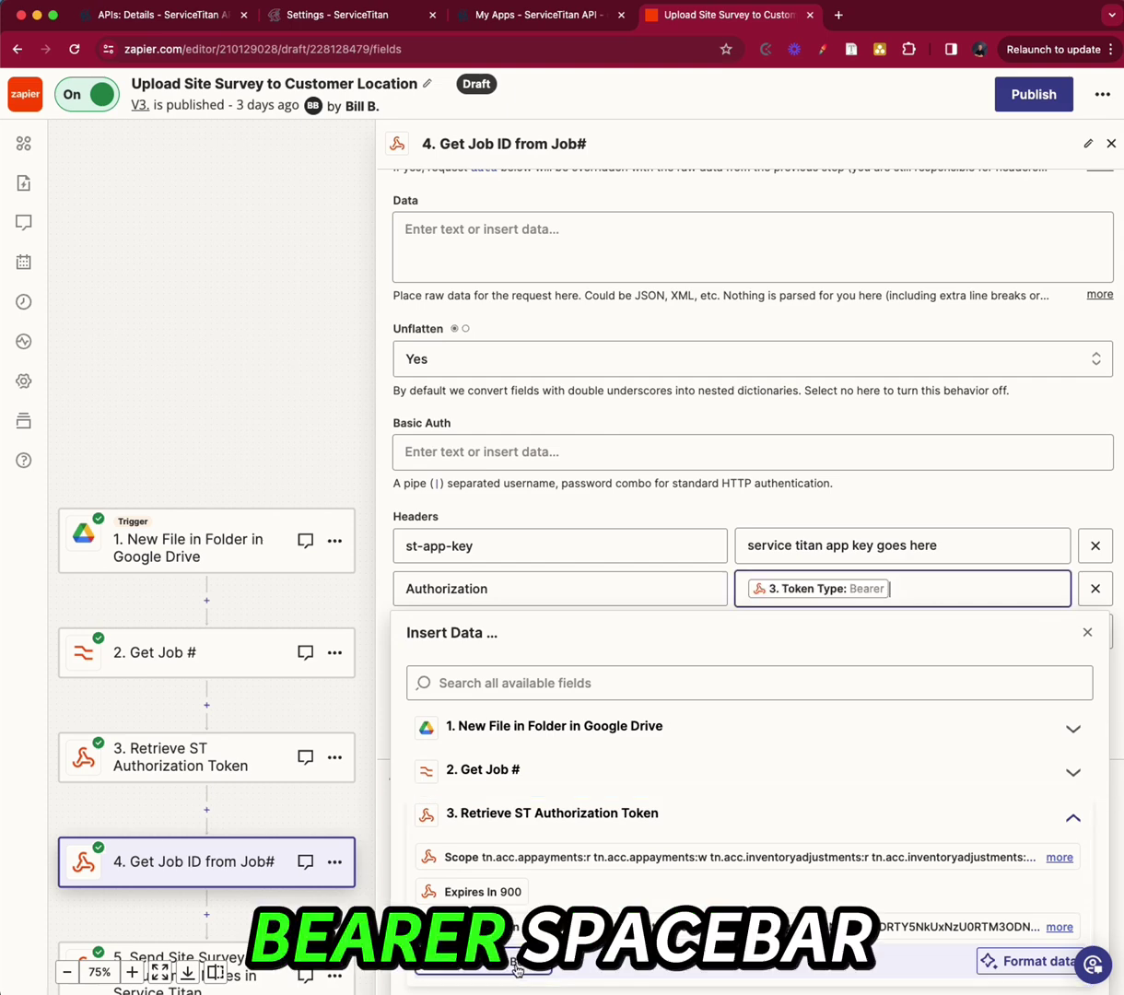
left_click(517, 963)
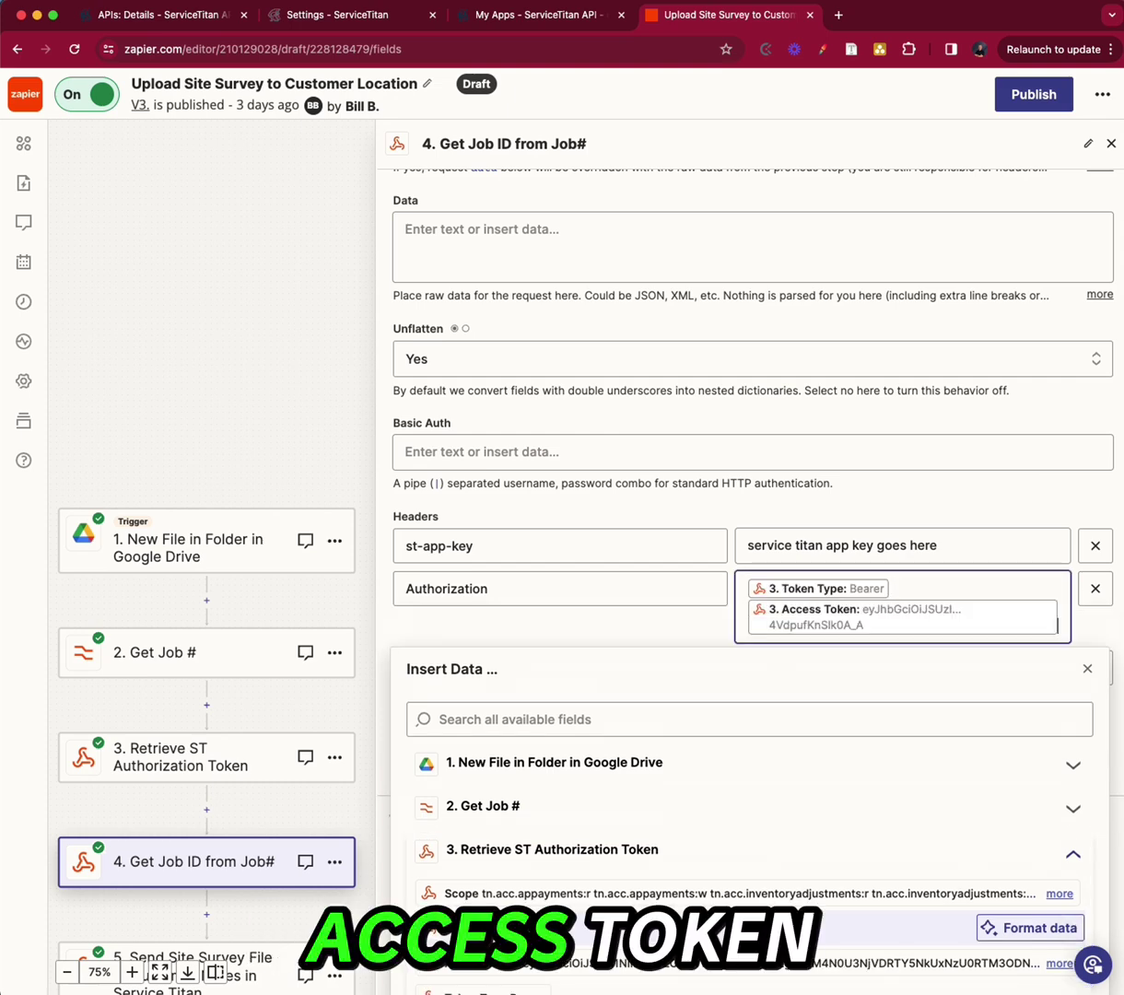
left_click(976, 522)
Review step 4's test sample, marking job id 48675571 and its customerId value
left_click(611, 905)
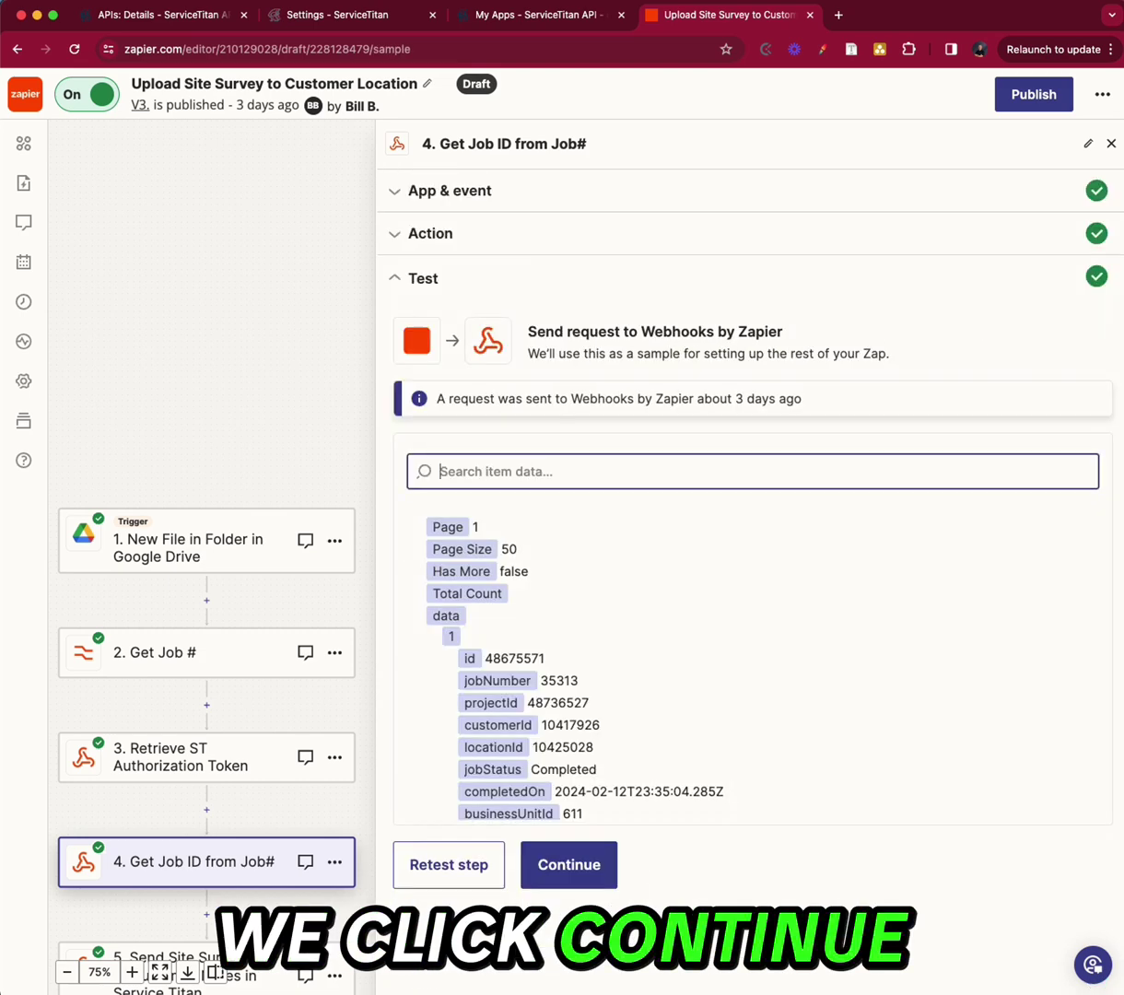
scroll(553, 700, "down", 5)
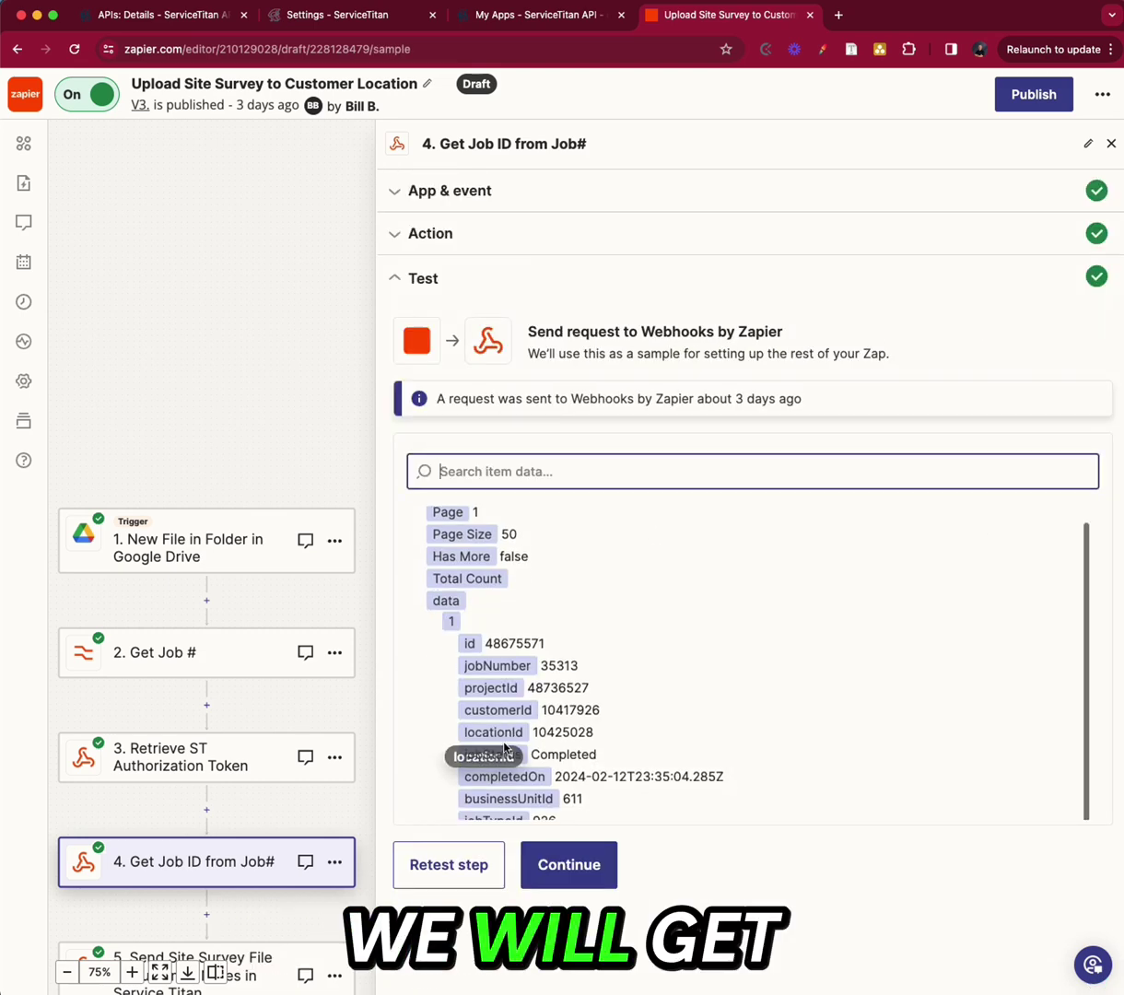
scroll(576, 685, "down", 15)
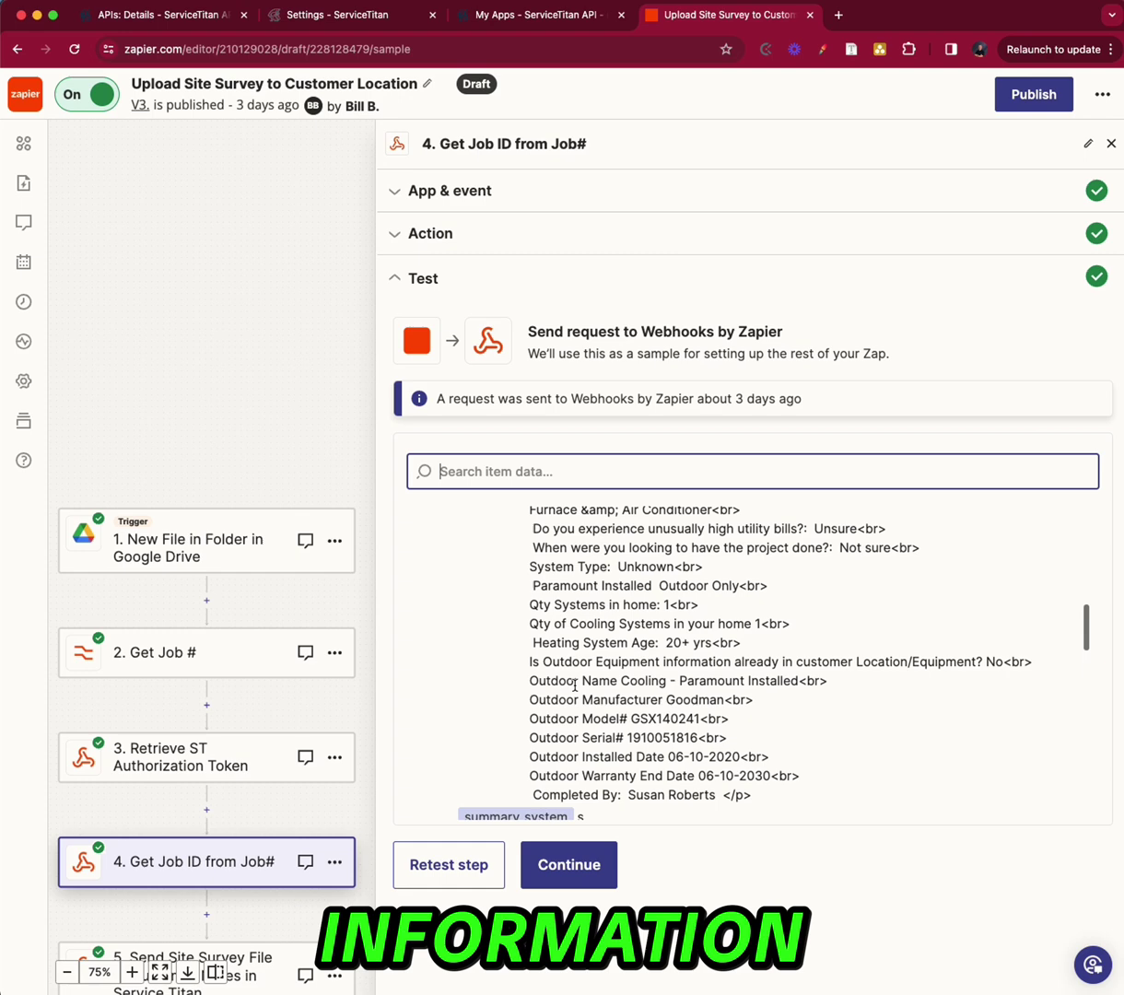
scroll(573, 687, "down", 10)
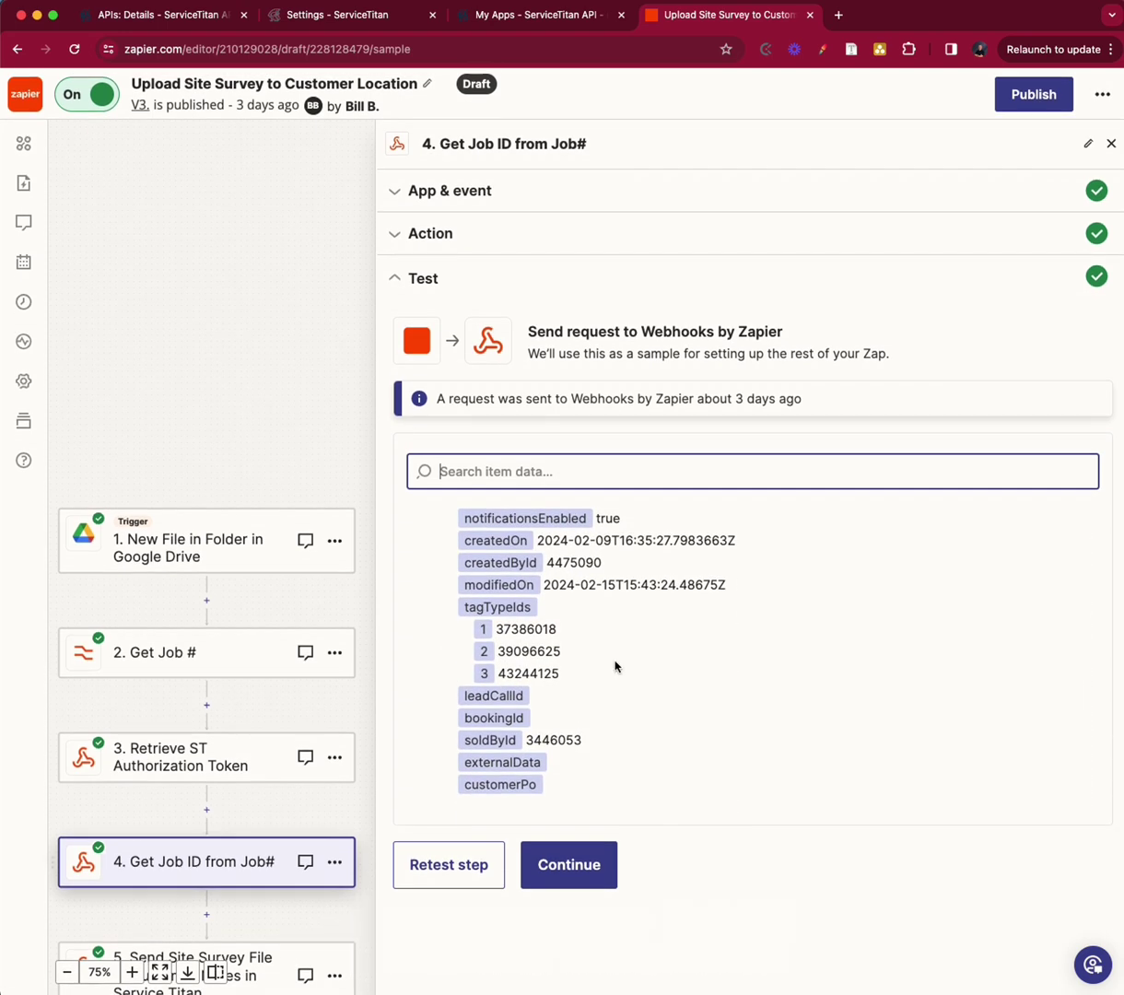
scroll(590, 659, "up", 20)
double_click(514, 652)
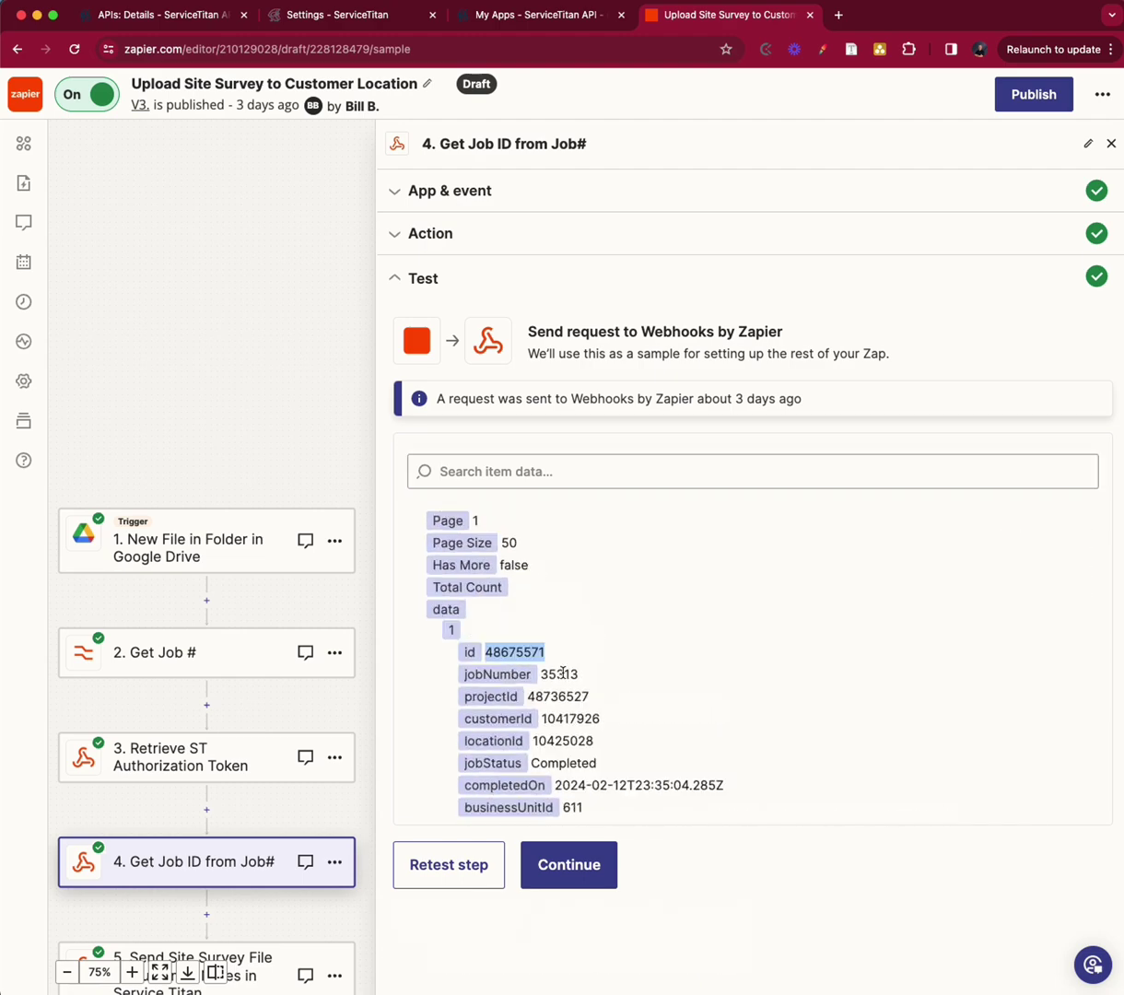
double_click(579, 719)
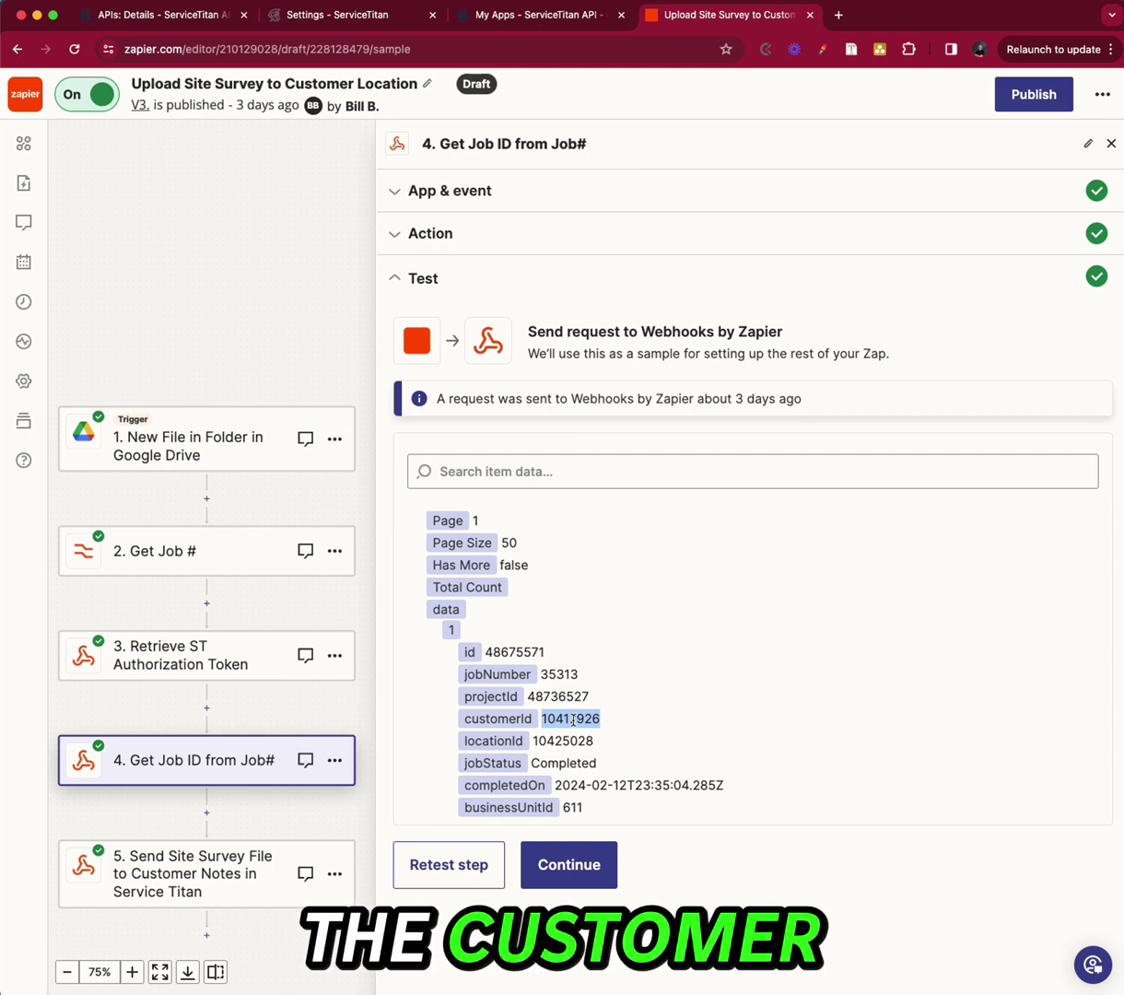
Keep step 5 as a Custom Request using POST, then return to the ServiceTitan docs
left_click(569, 864)
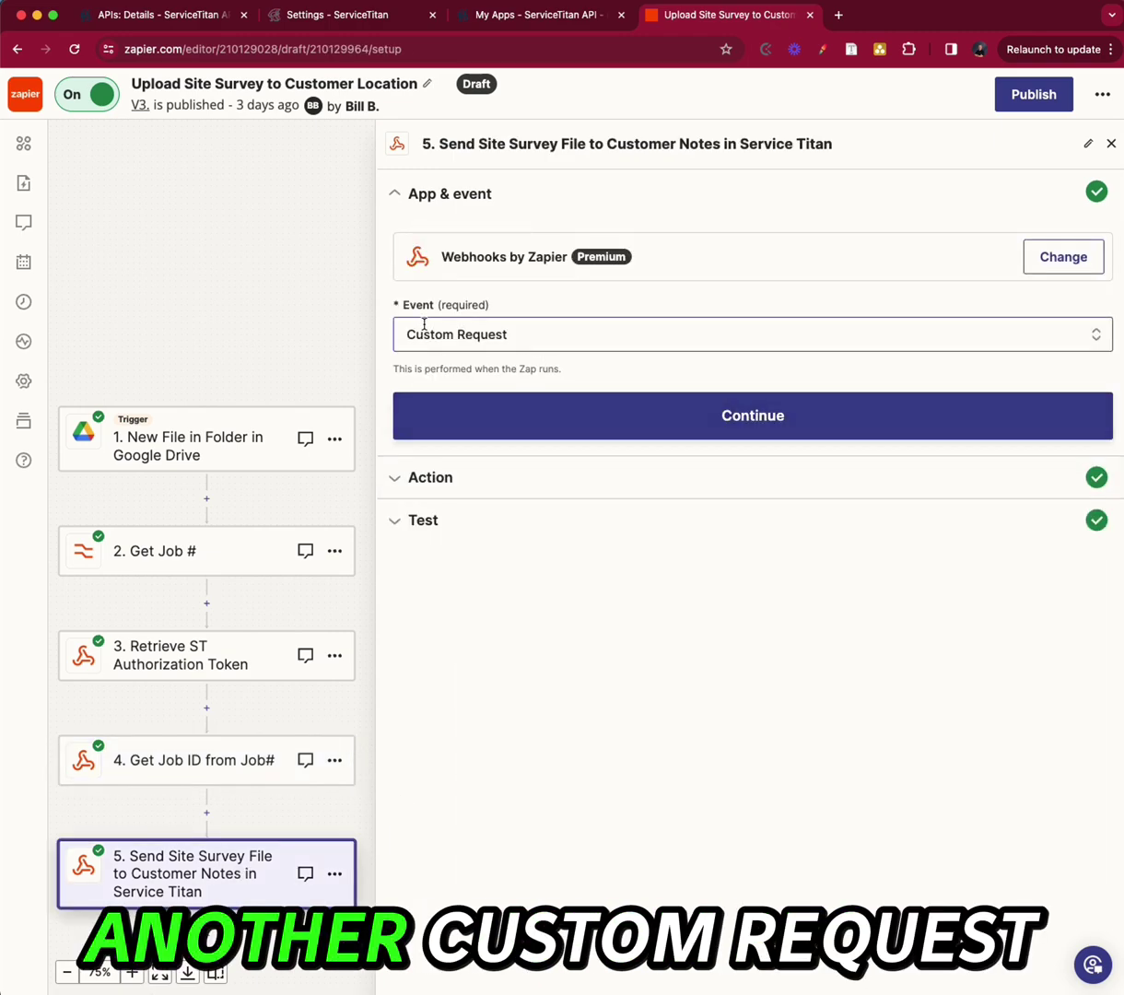
left_click(722, 414)
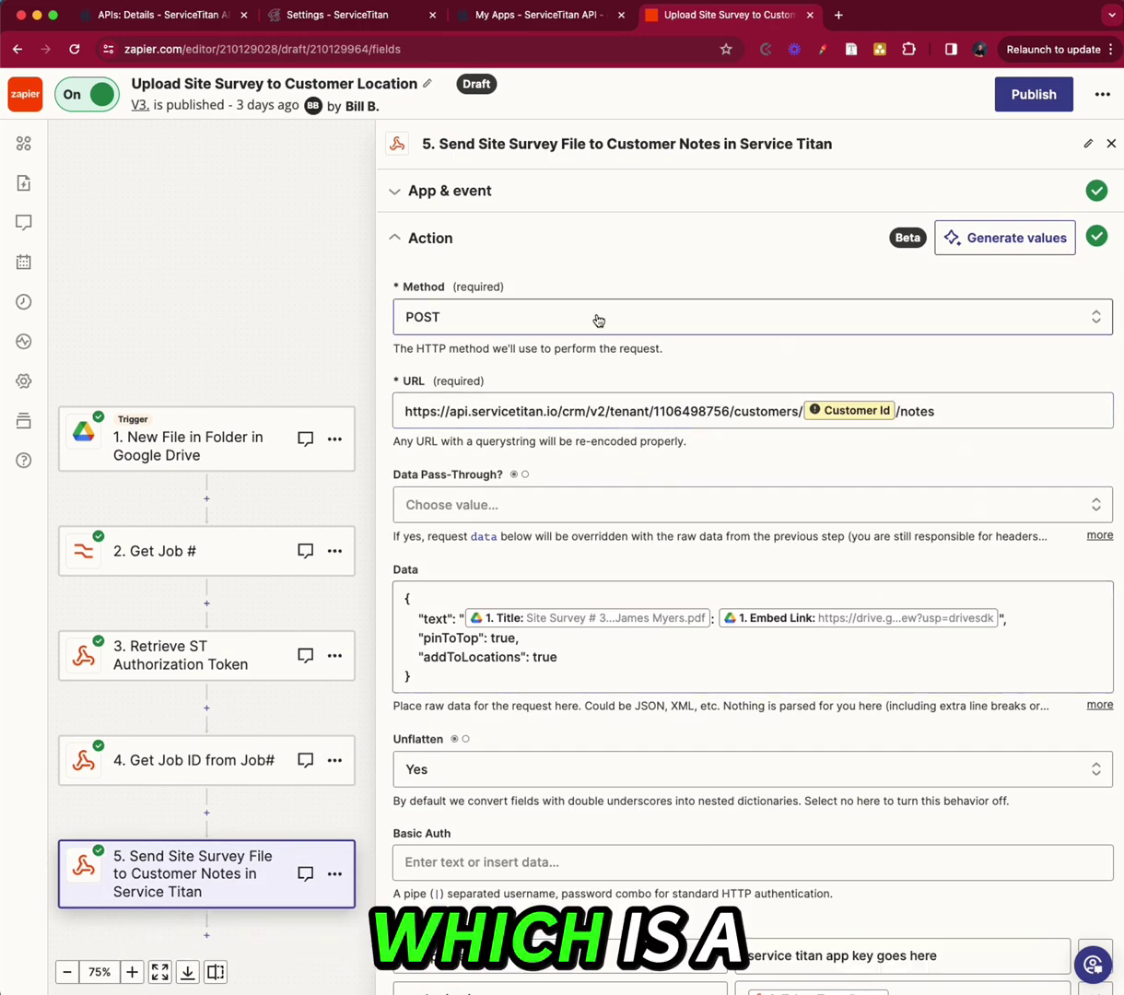
left_click(506, 319)
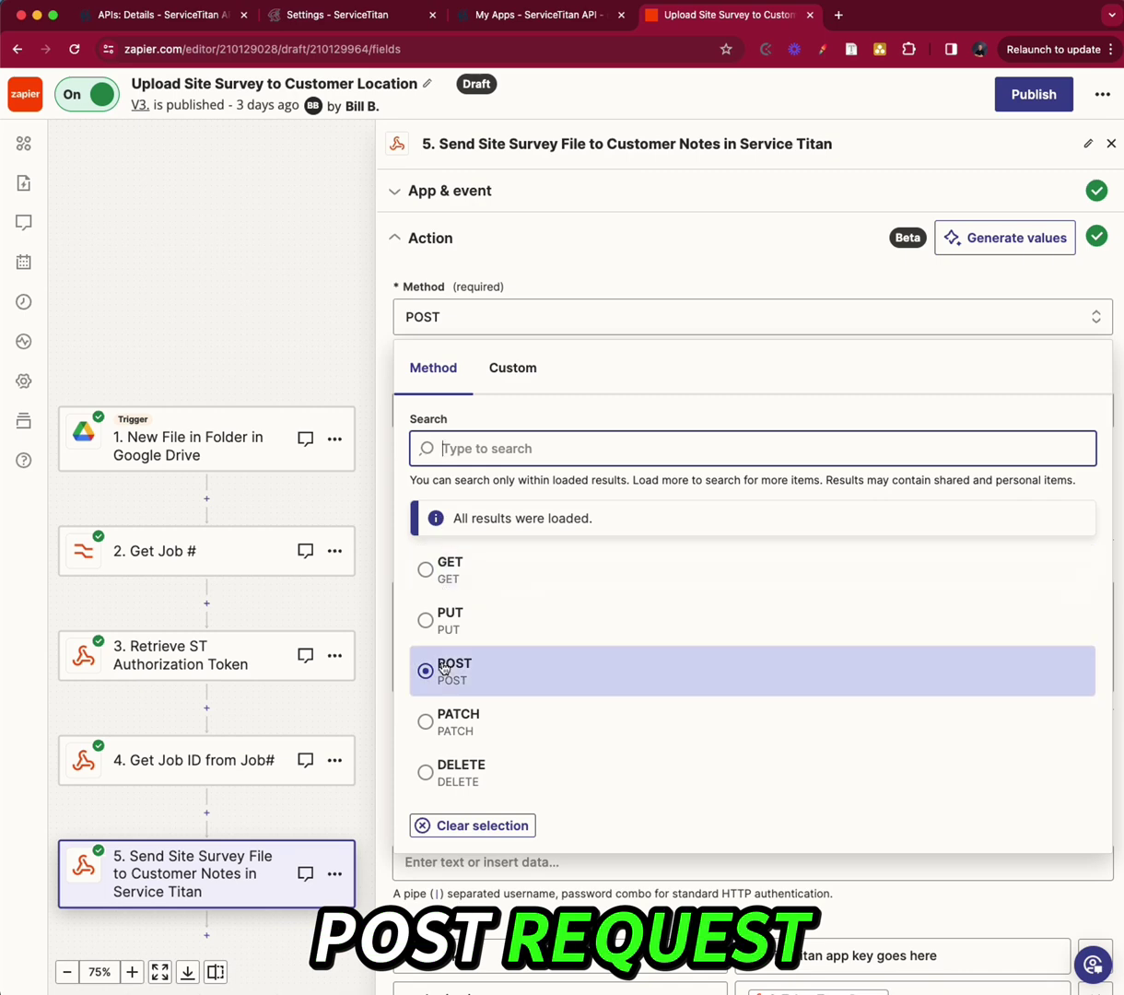
left_click(442, 670)
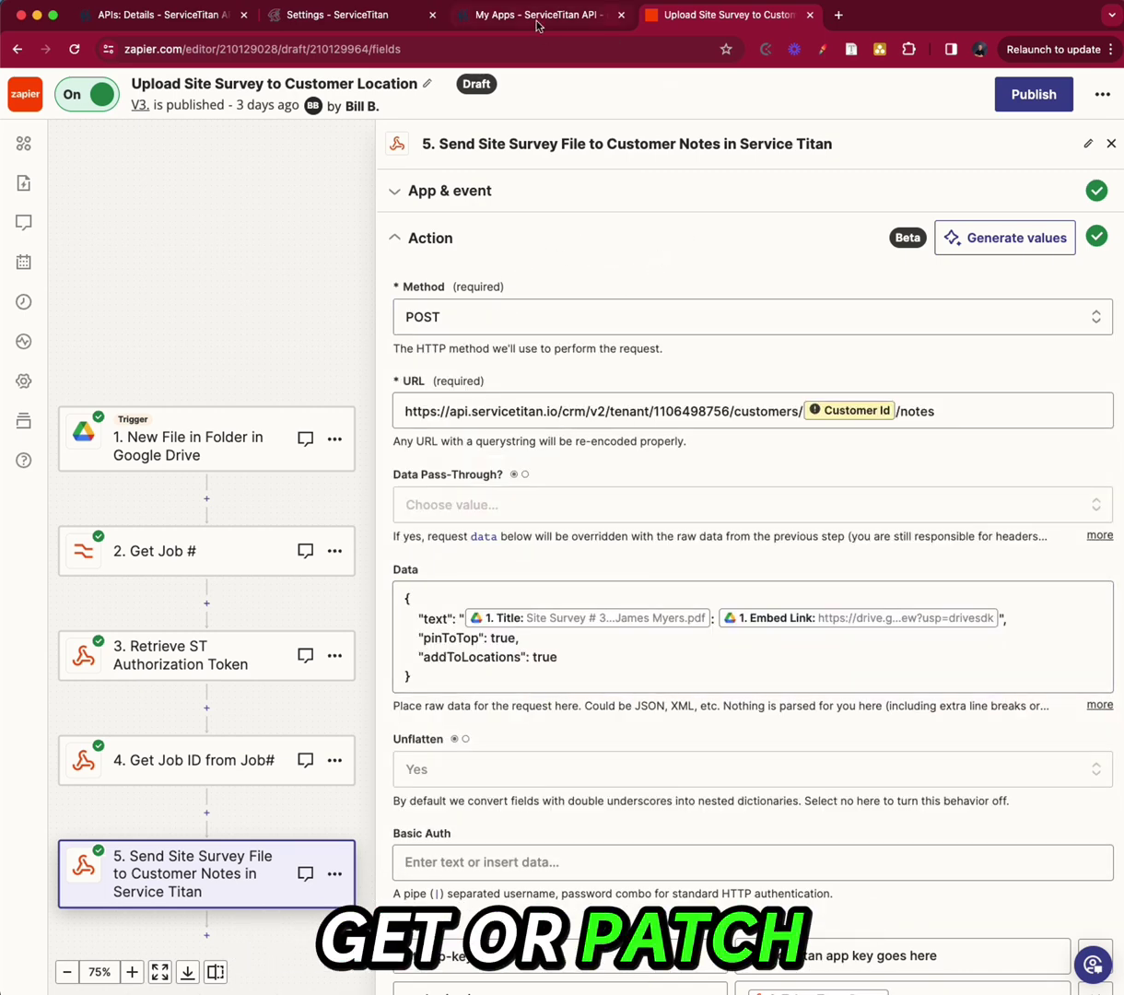
left_click(132, 18)
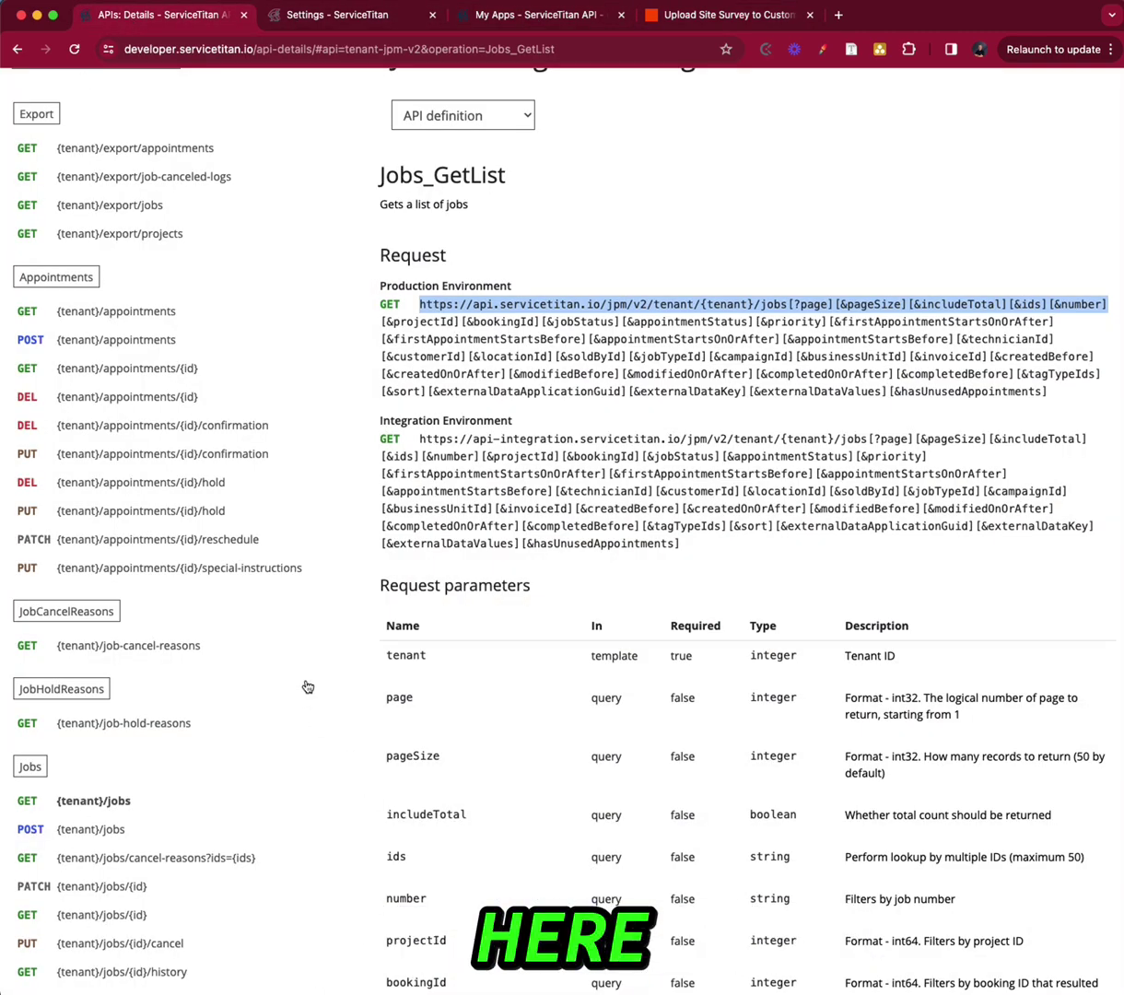
Find the CRM POST {tenant}/customers/{id}/notes endpoint and mark its tenant and id placeholders
scroll(308, 686, "up", 2)
left_click(544, 116)
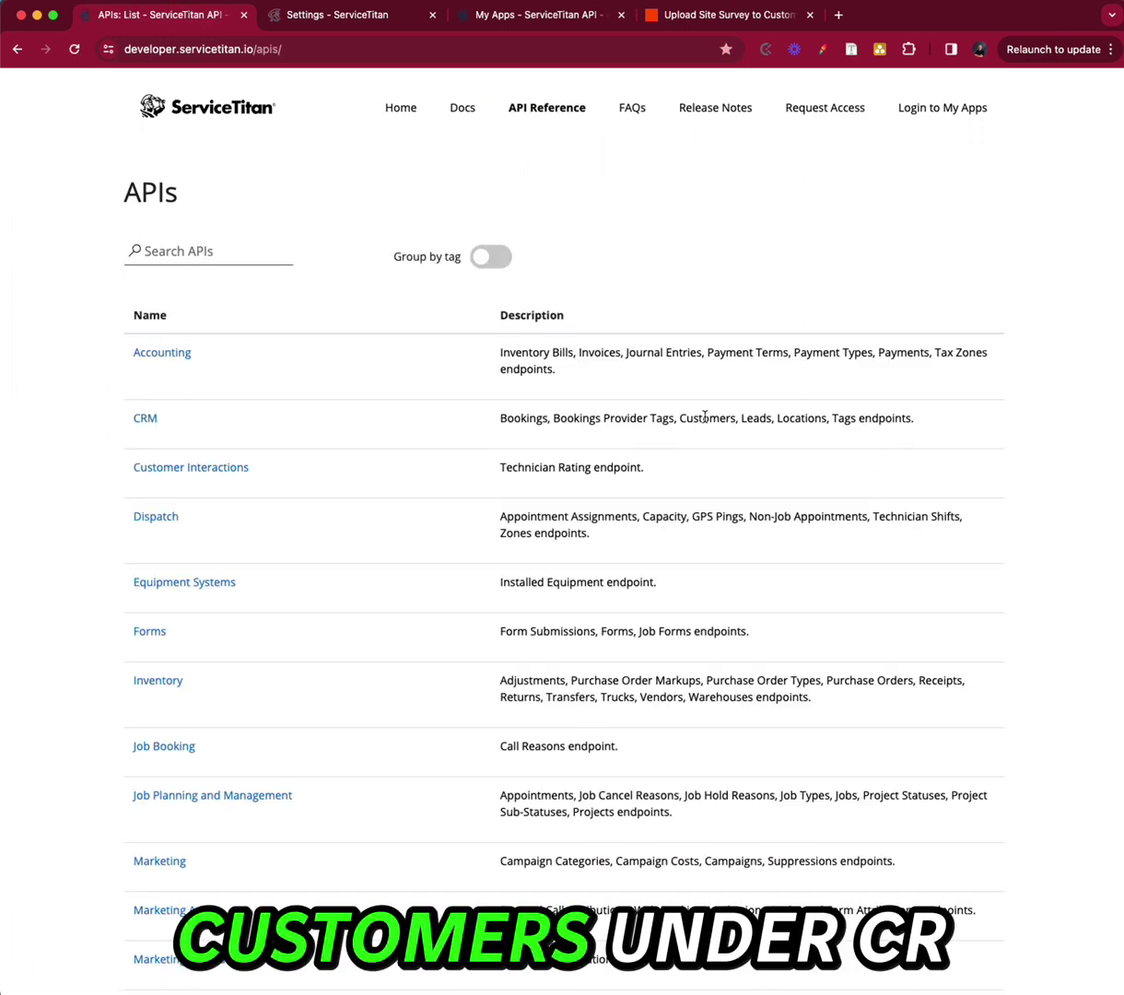
left_click(141, 419)
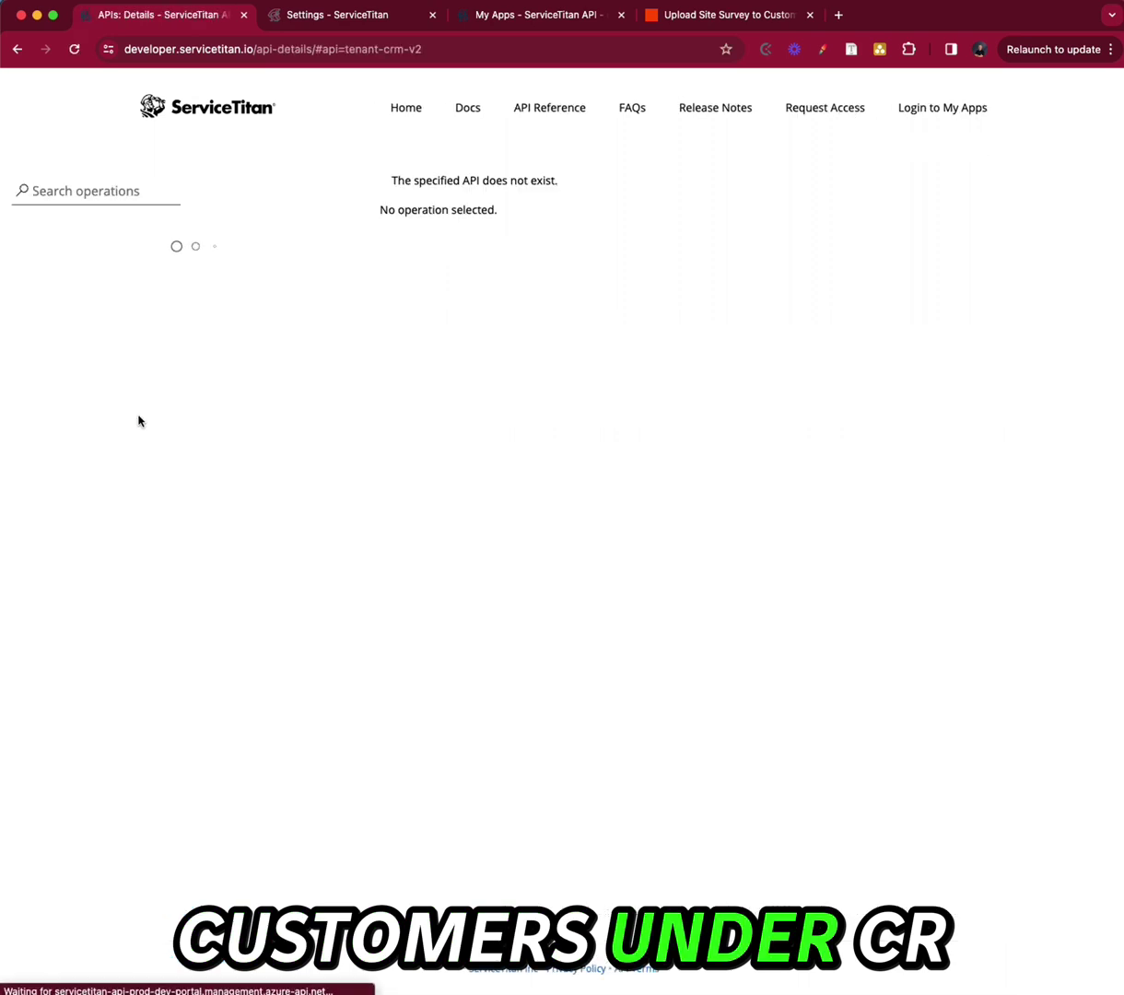
scroll(104, 573, "down", 10)
left_click(170, 570)
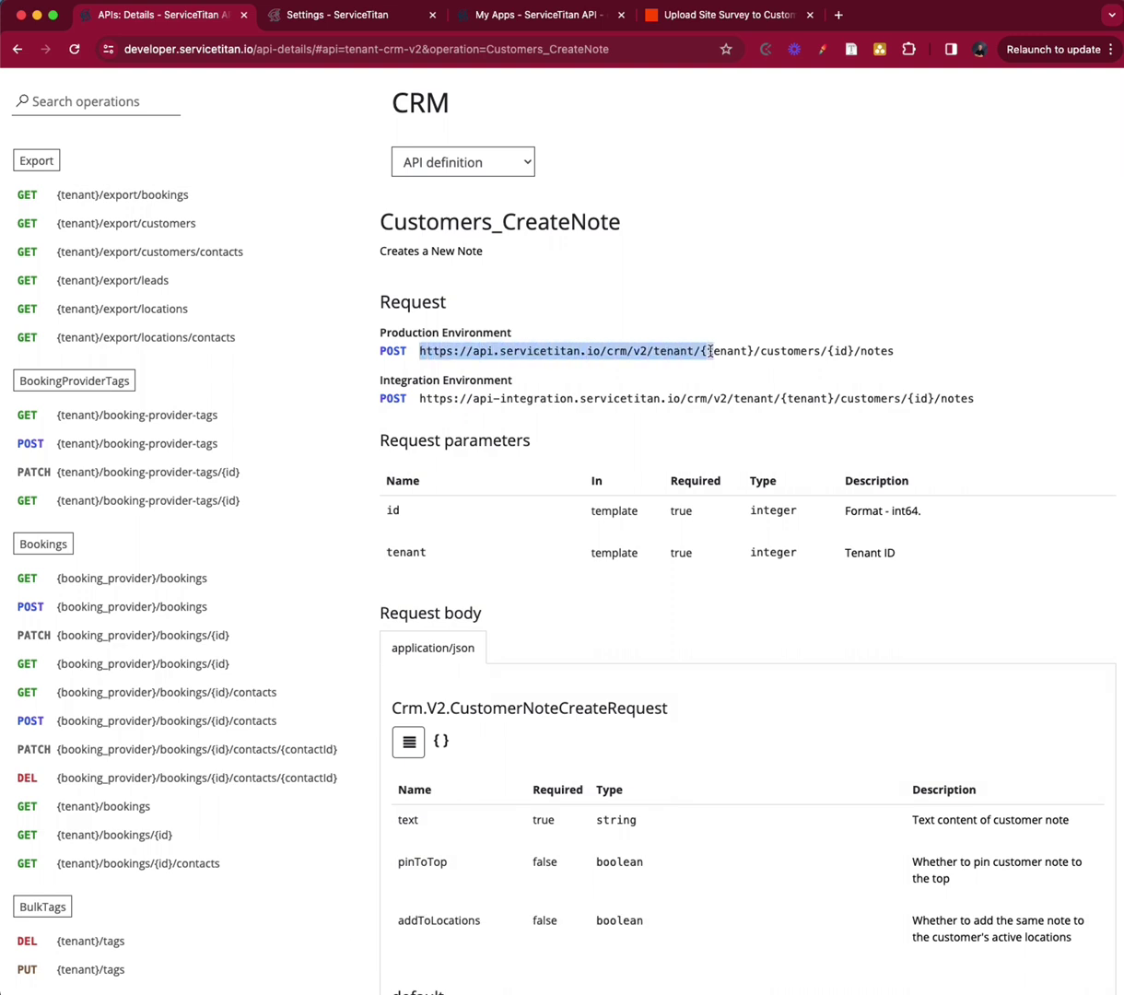
left_click_drag(754, 351, 703, 354)
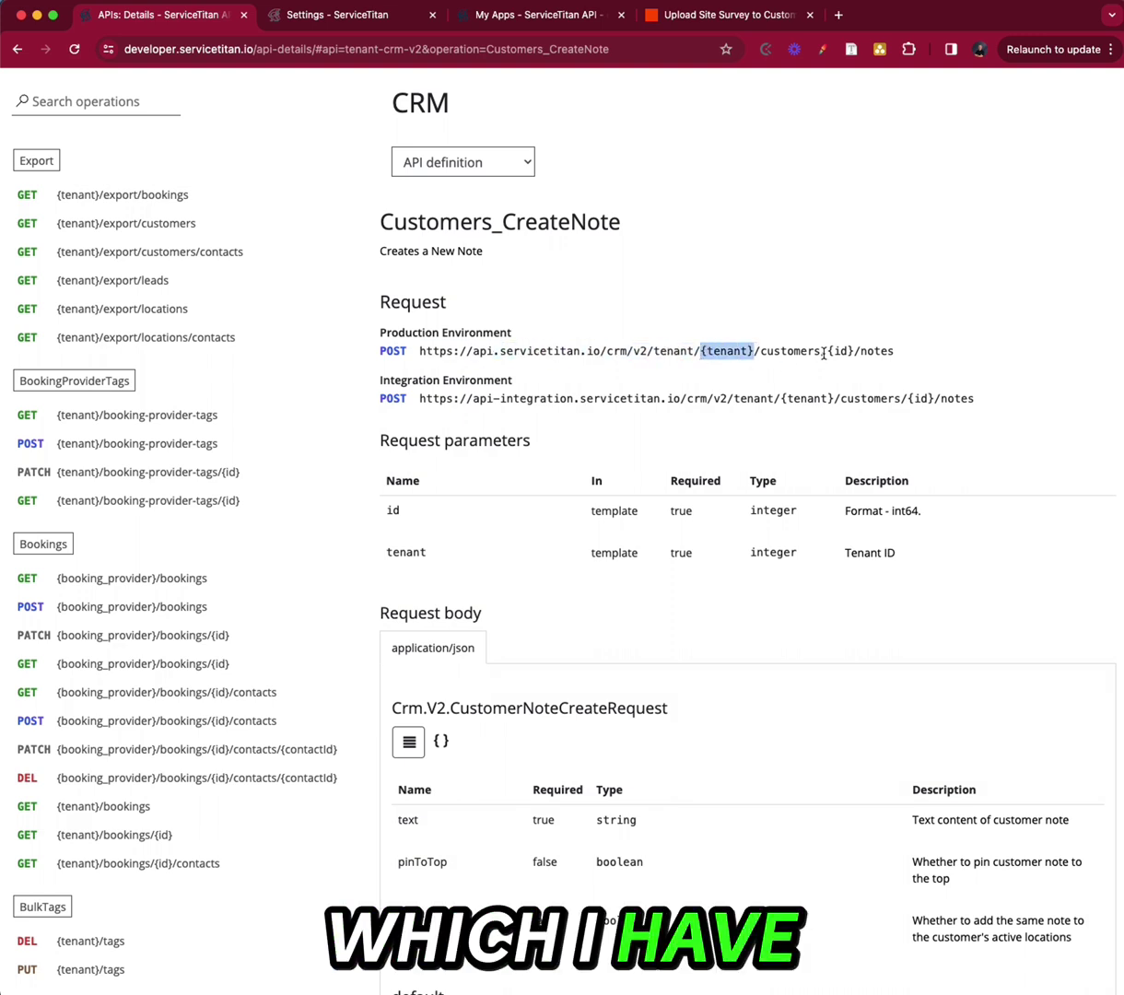
left_click_drag(826, 351, 855, 351)
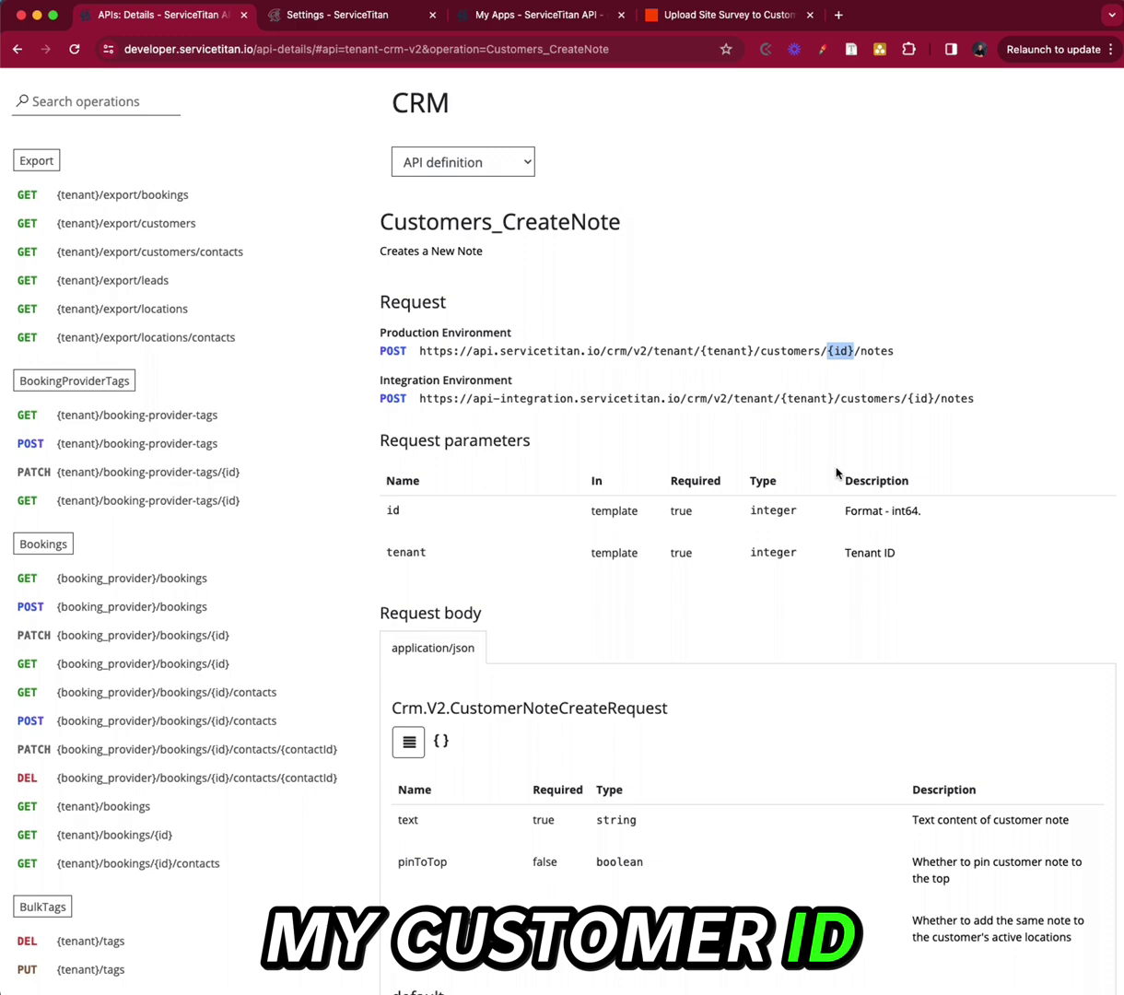
left_click(671, 17)
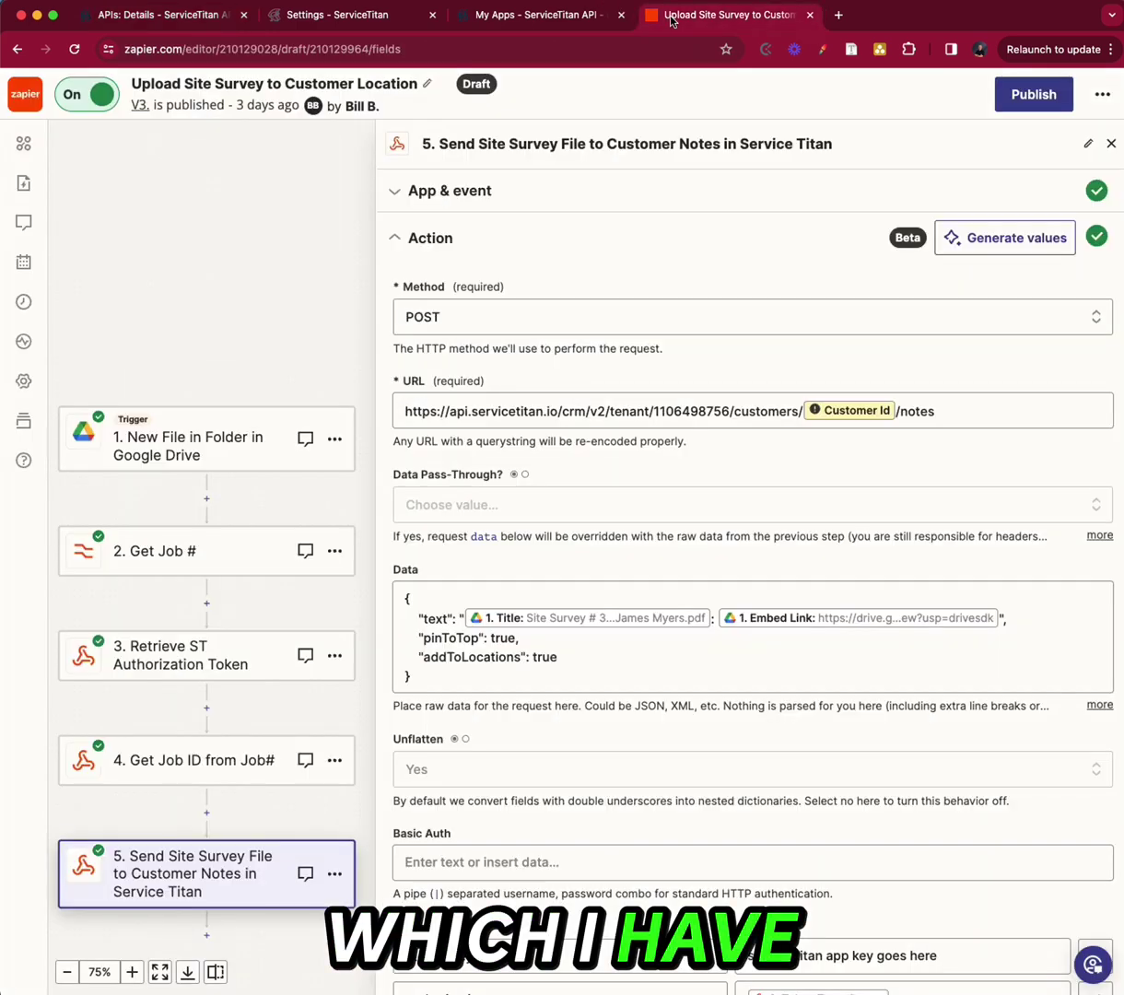
Check the tenant number in step 5's notes URL and review the JSON note body
double_click(689, 413)
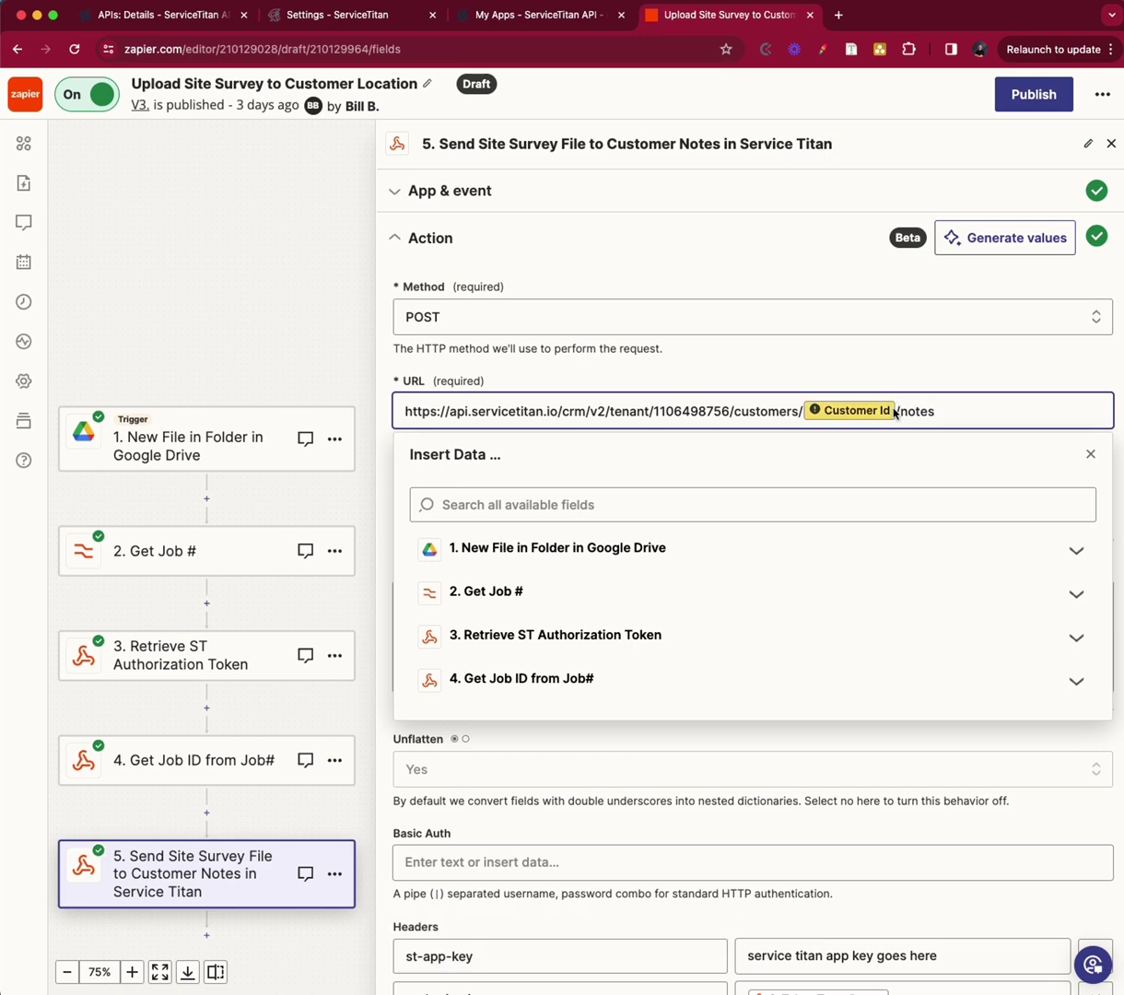
left_click(948, 389)
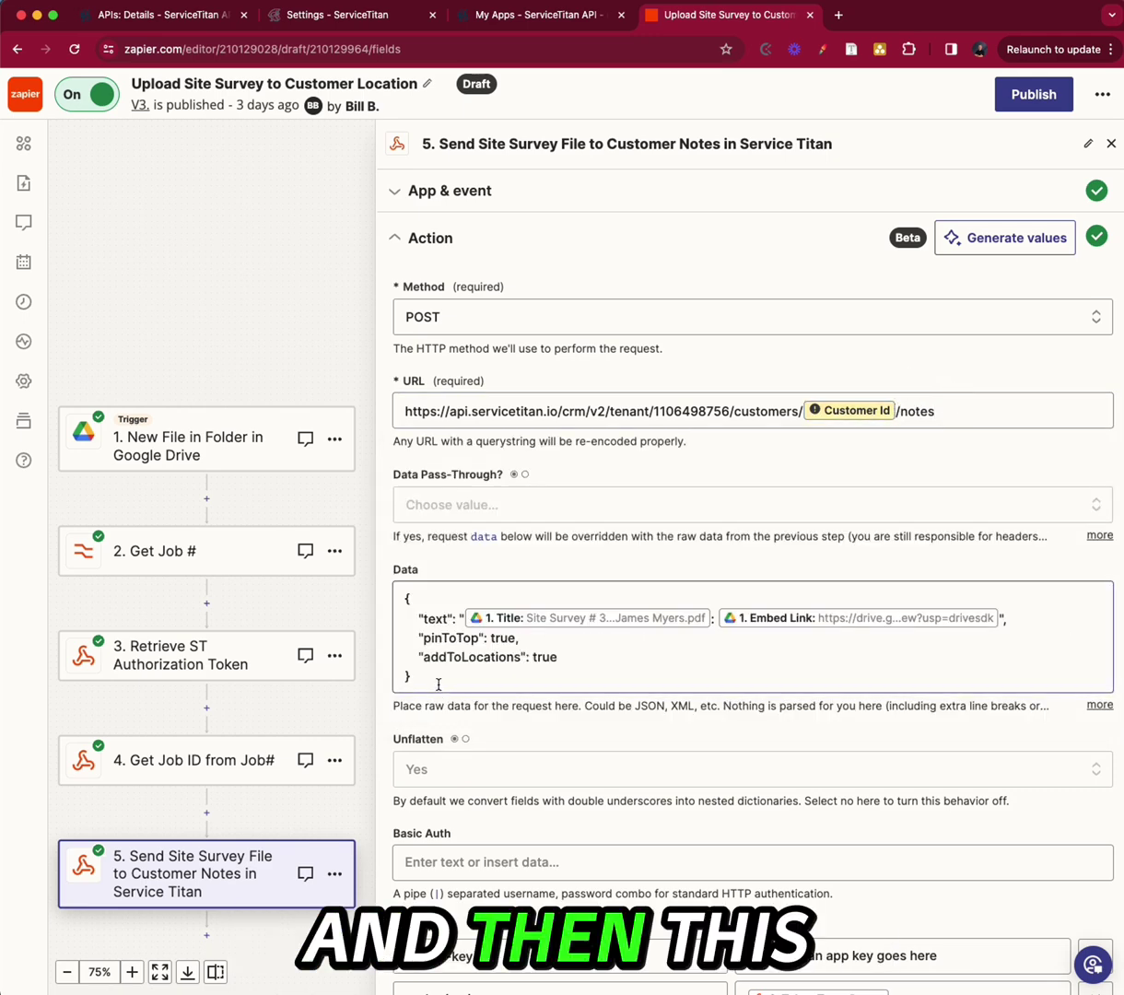
left_click_drag(438, 684, 408, 587)
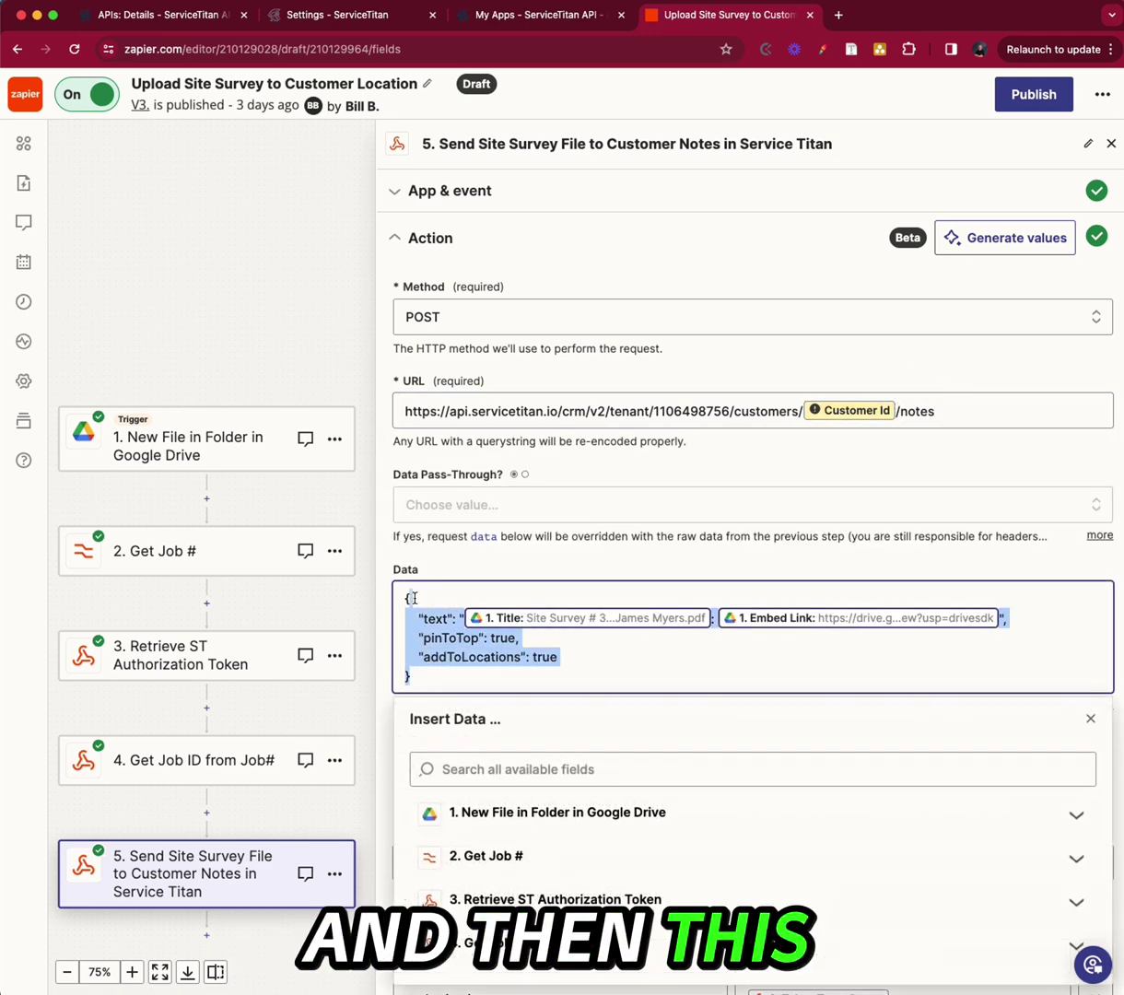
left_click(465, 682)
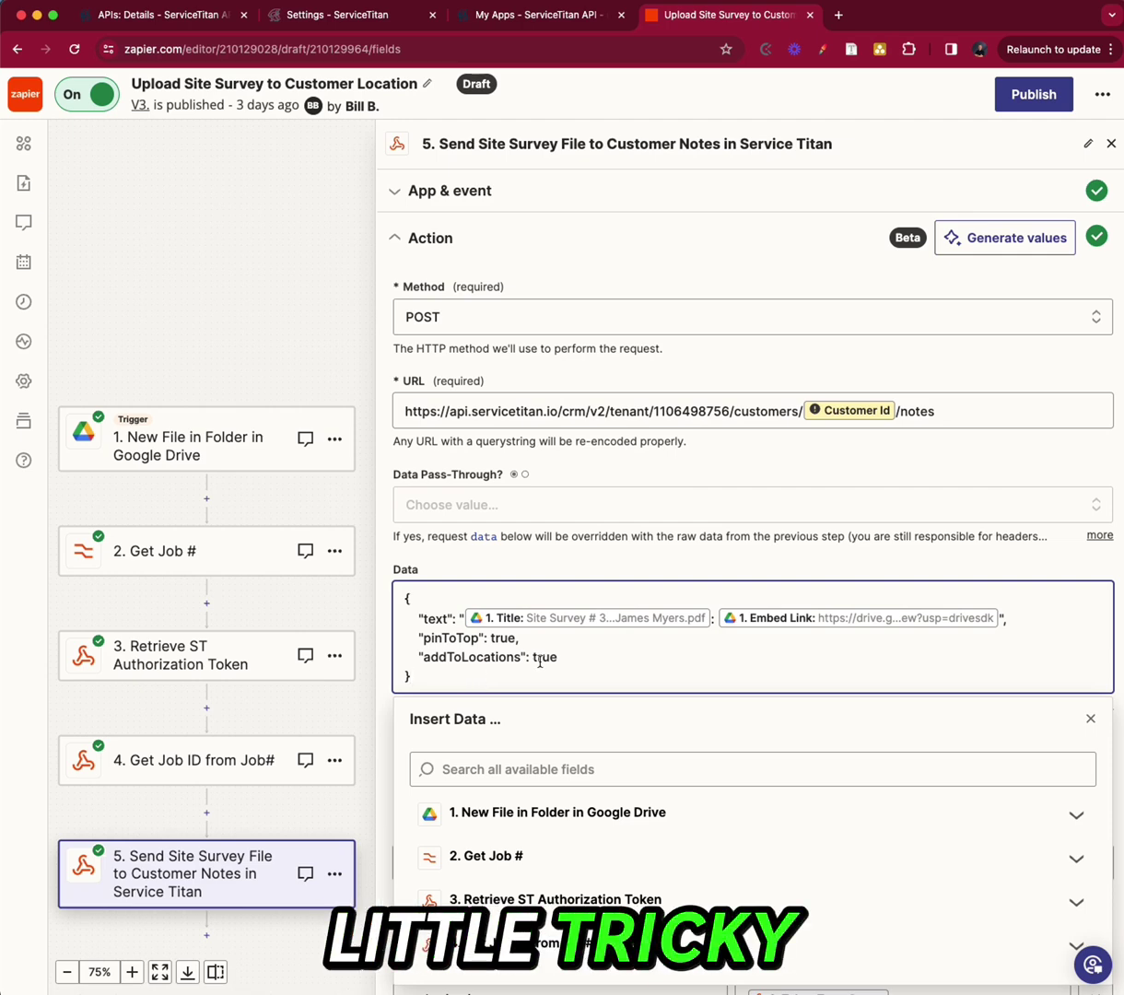
left_click(545, 561)
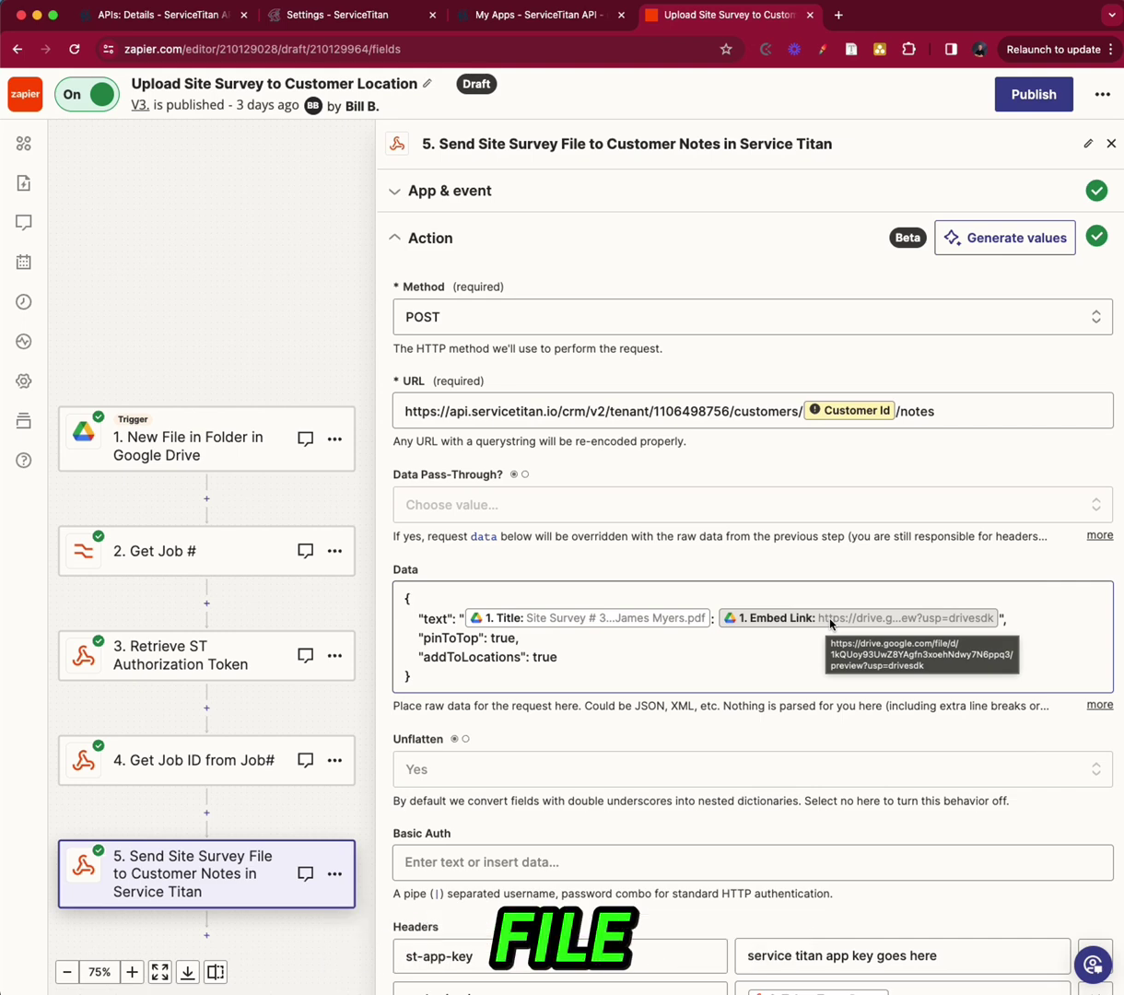
Confirm the body's pinToTop and addToLocations settings and run the note request test
left_click(460, 638)
left_click_drag(521, 638, 417, 640)
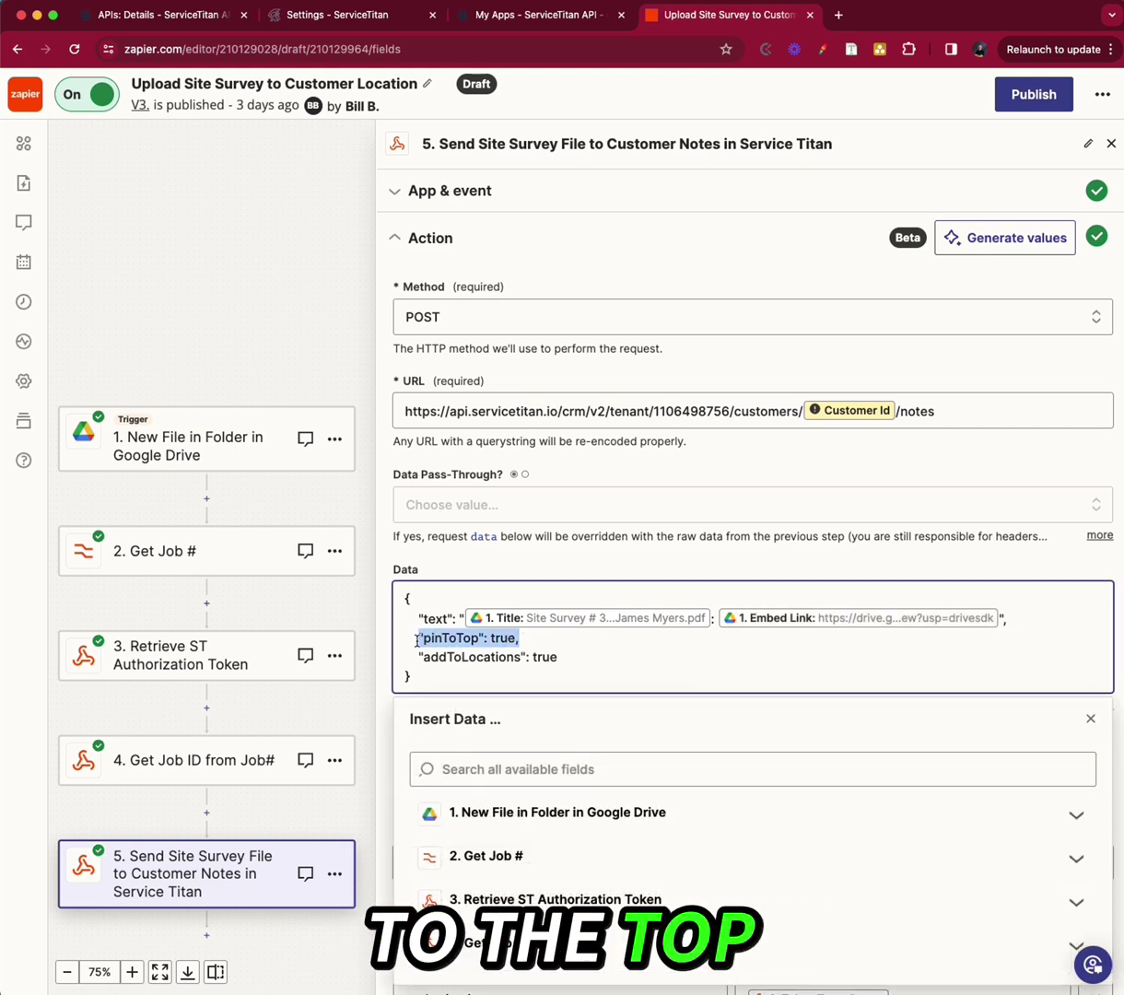
left_click_drag(613, 665, 459, 666)
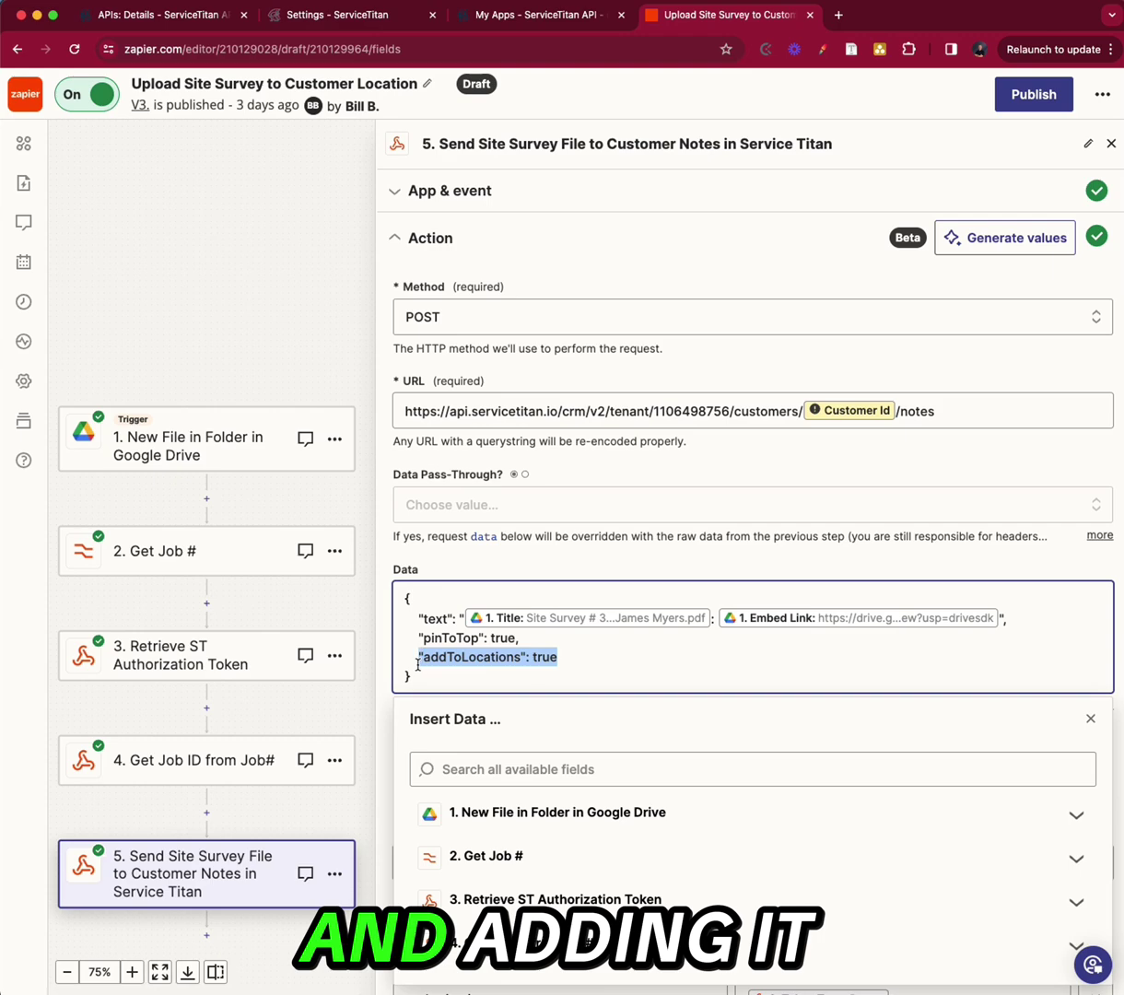
left_click(638, 564)
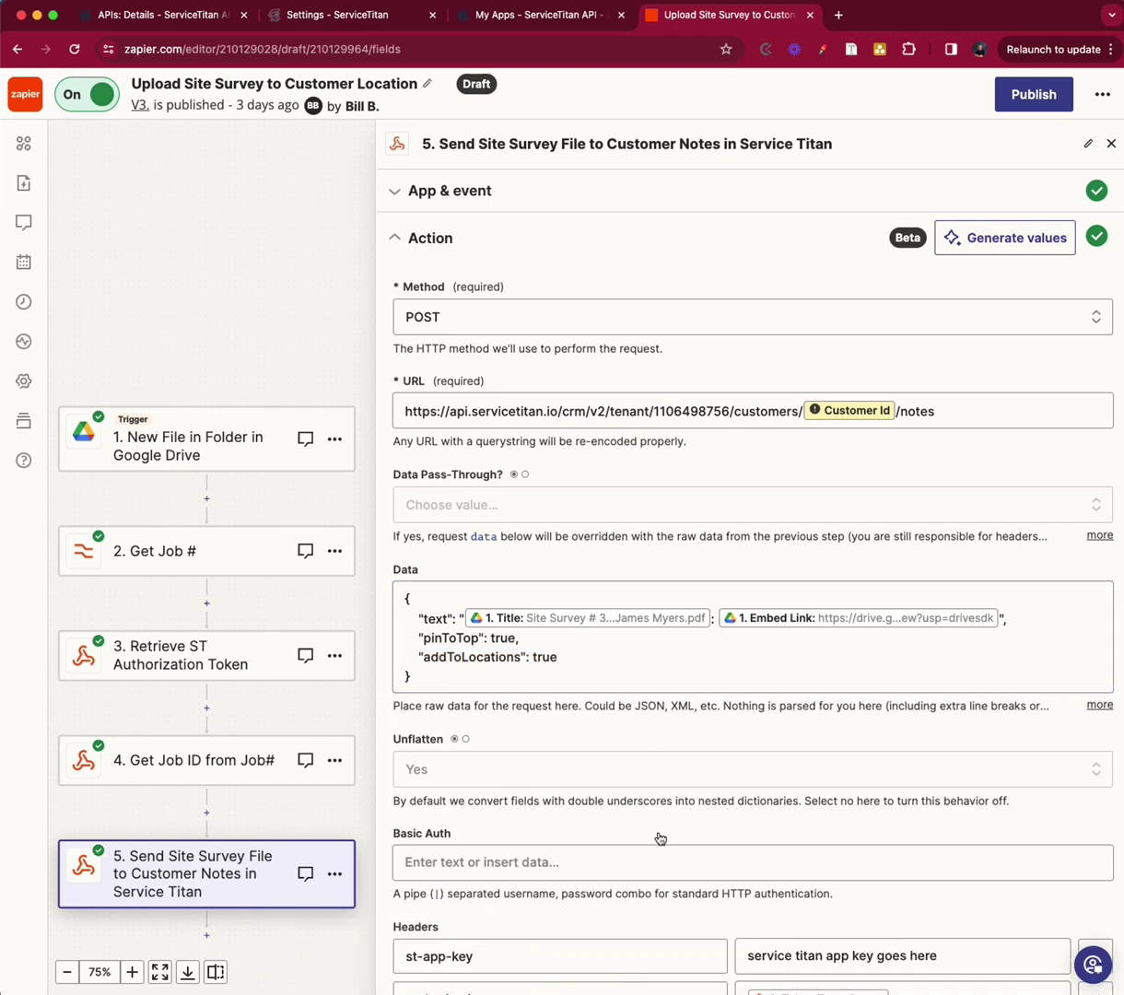
scroll(657, 851, "down", 3)
left_click(422, 982)
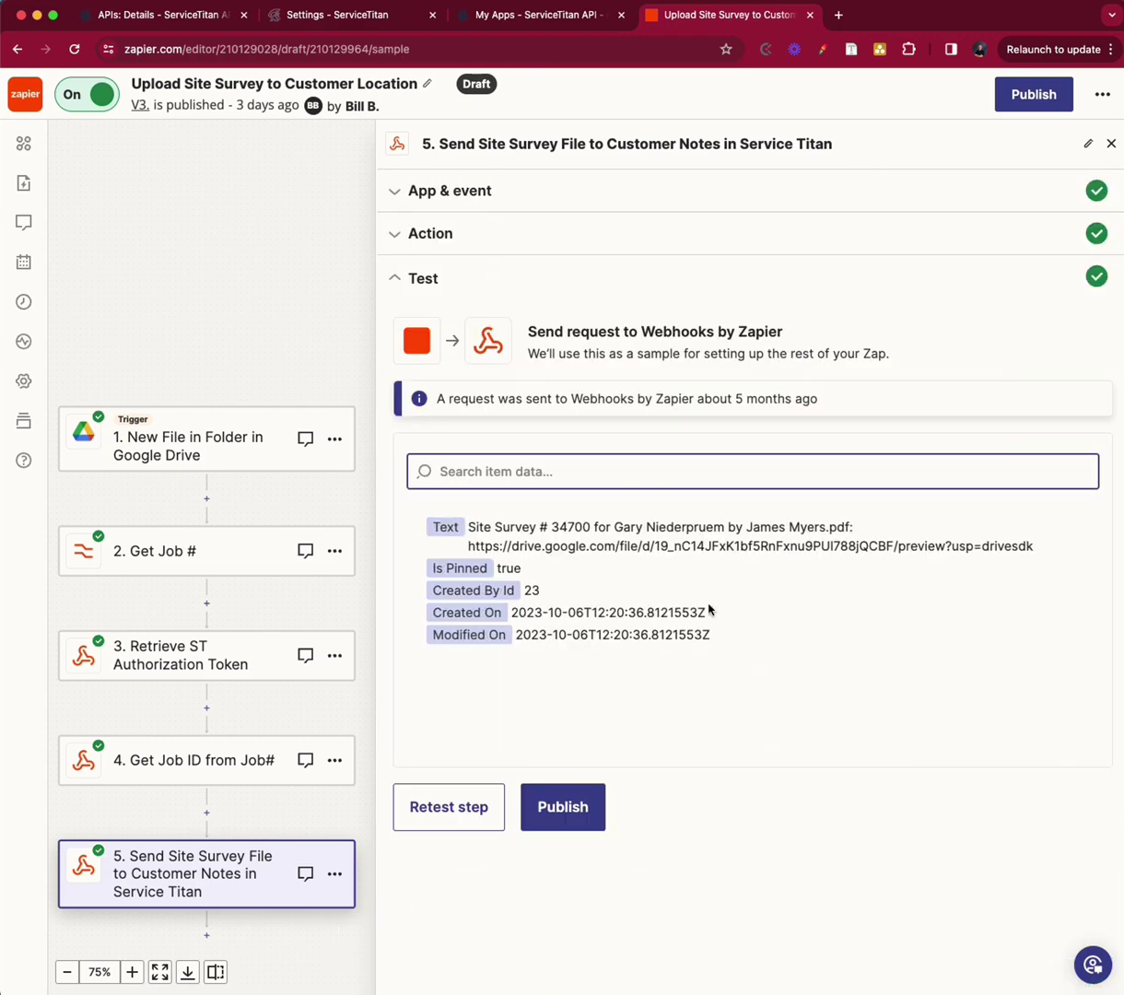
left_click(467, 531)
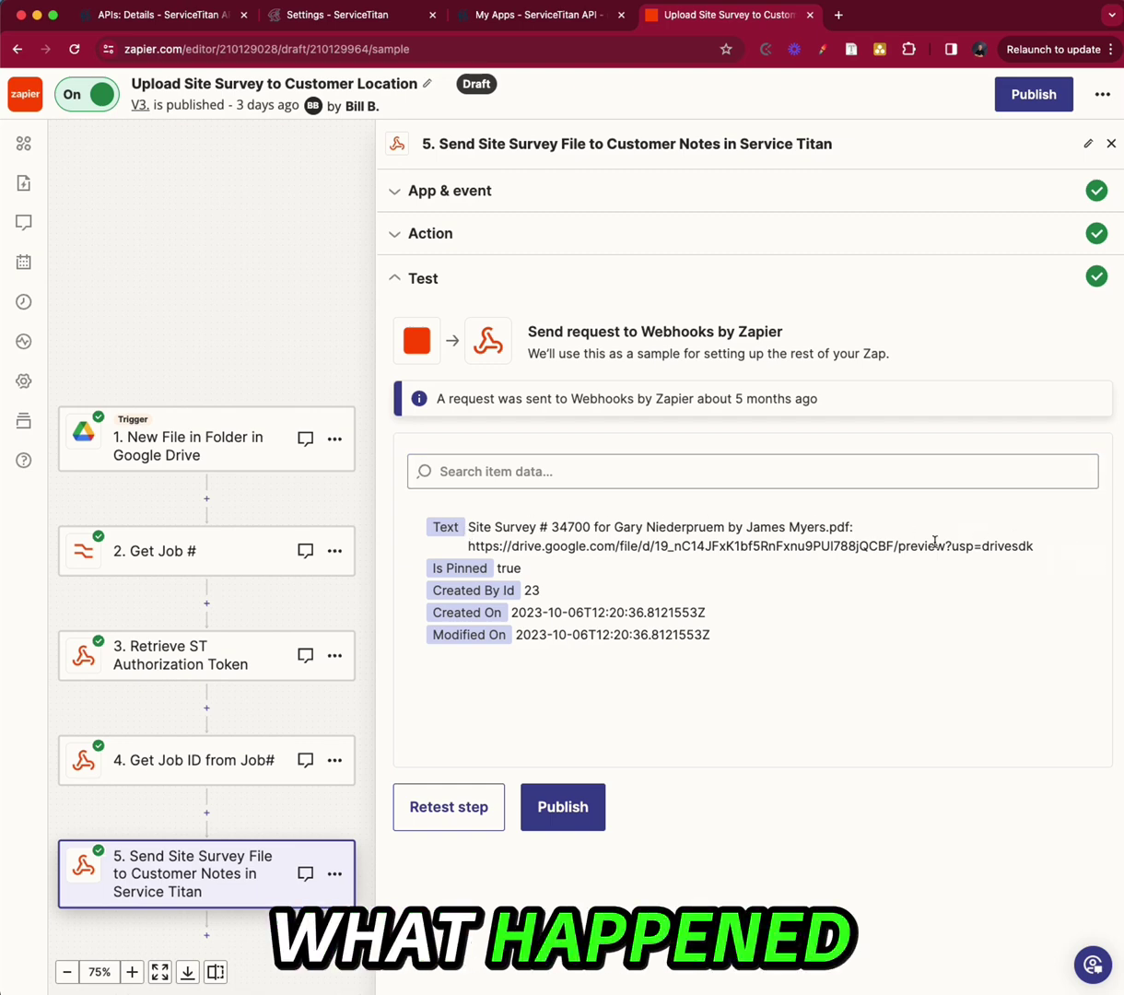
left_click_drag(516, 524, 830, 646)
left_click(761, 642)
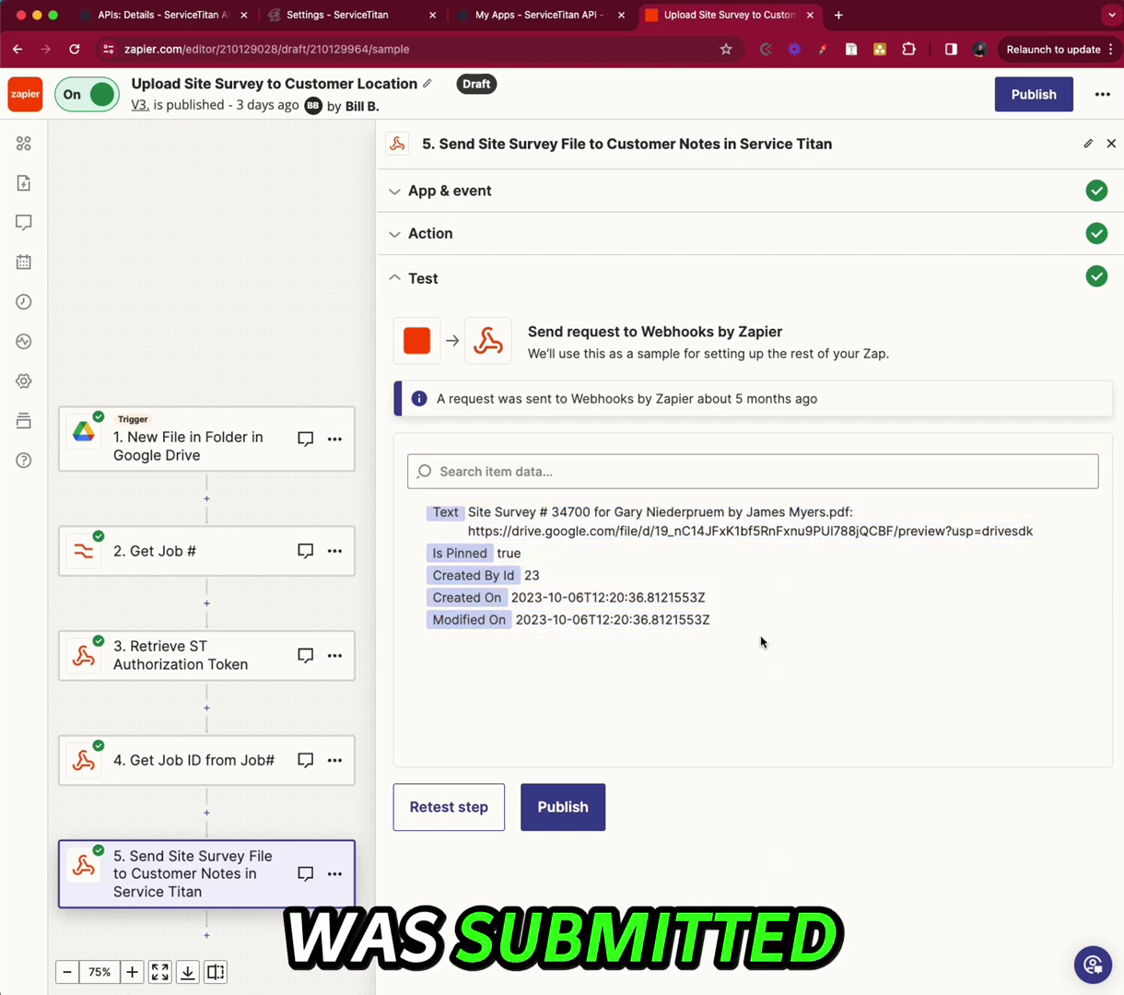